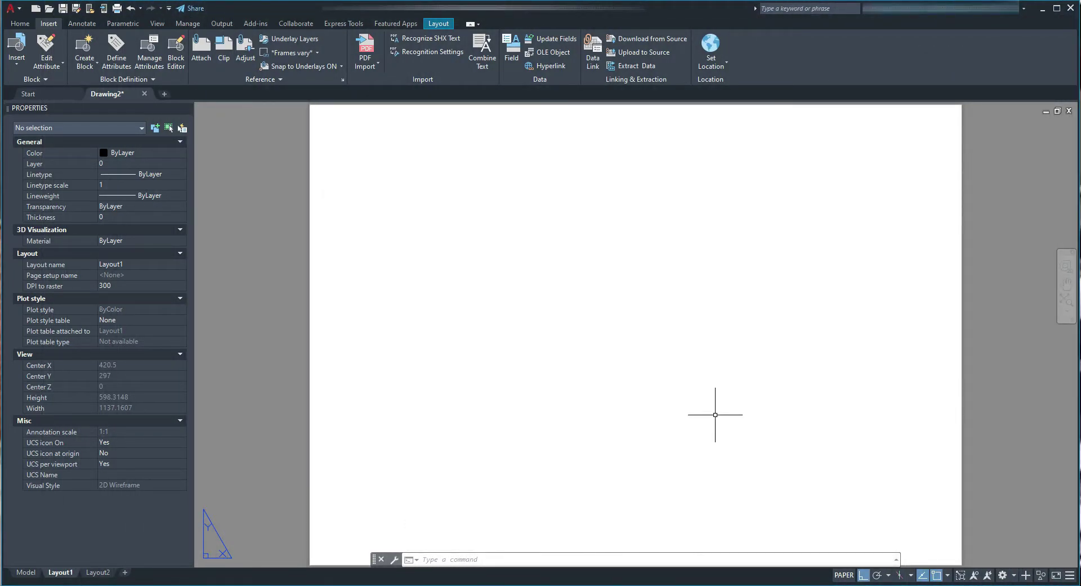
Draw a 5.5-unit vertical line upward near the sheet's right side and continue it with a 105-unit horizontal line to the right
scroll(716, 415, "up", 6)
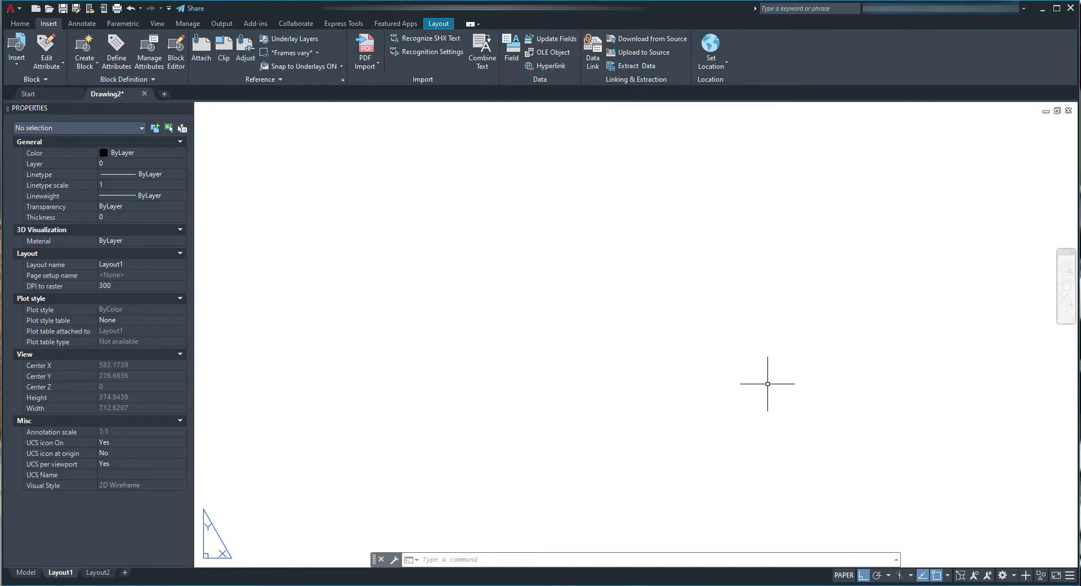
middle_click_drag(768, 379, 549, 379)
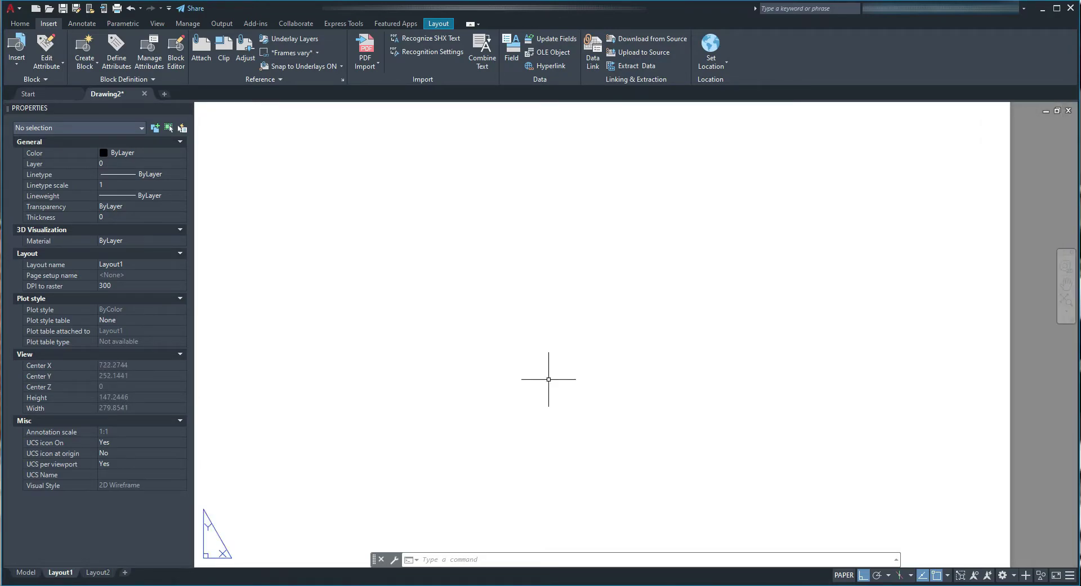
type("L")
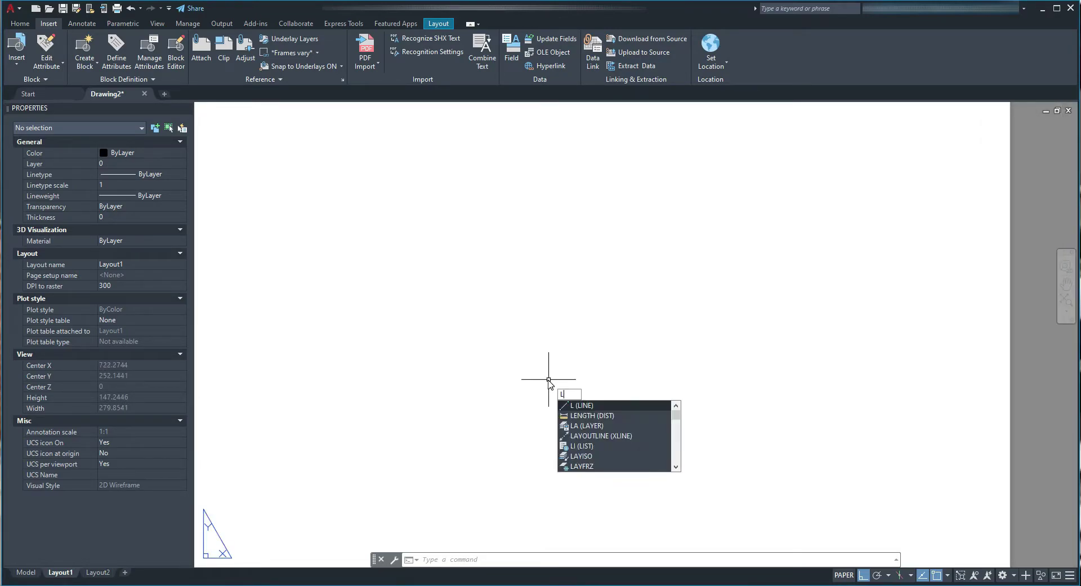
key("Return")
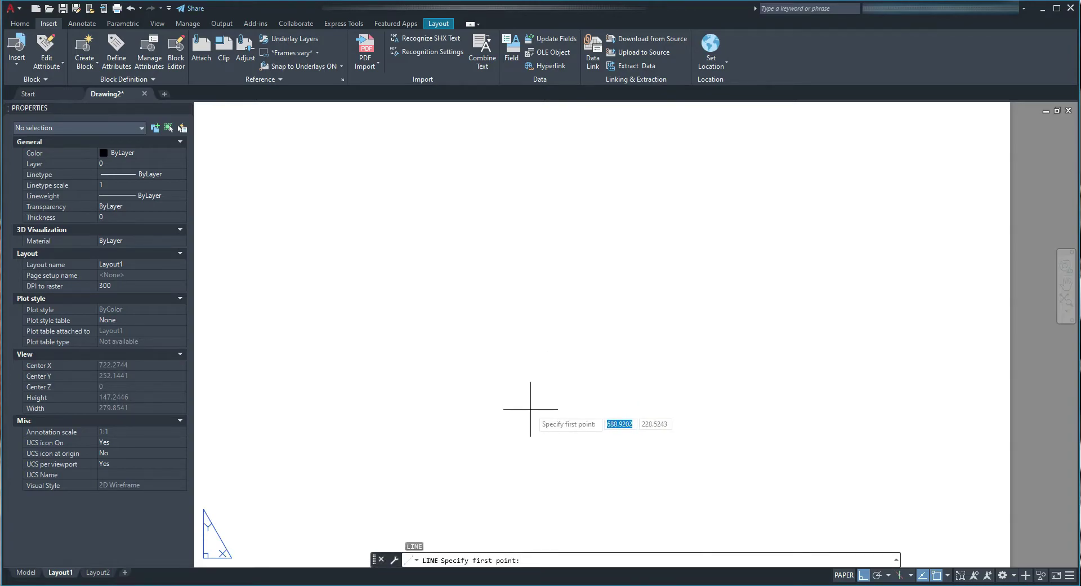
left_click(528, 407)
type("5.5")
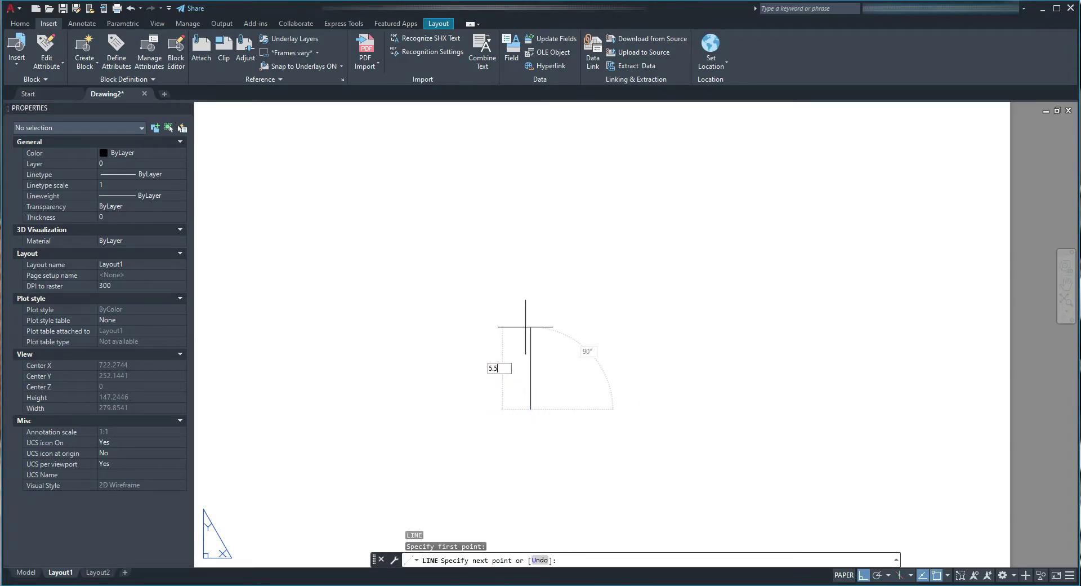
key("Return")
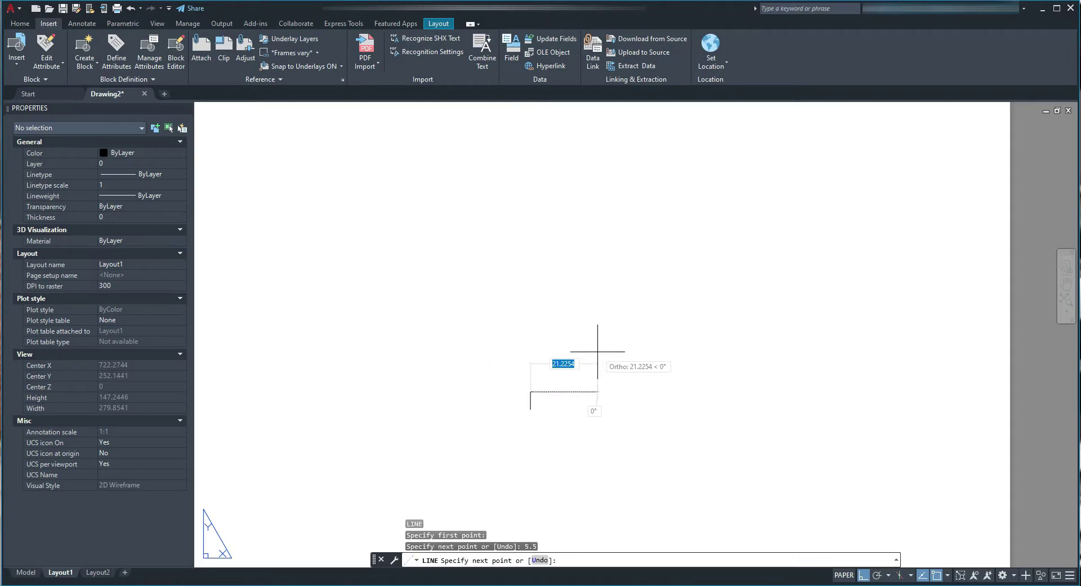
type("105")
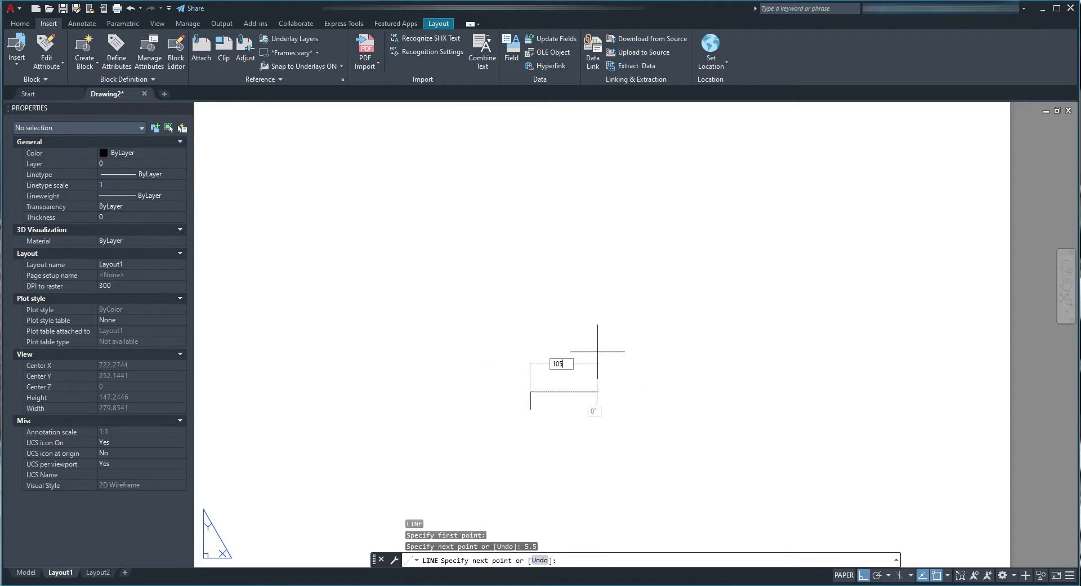
key("Return")
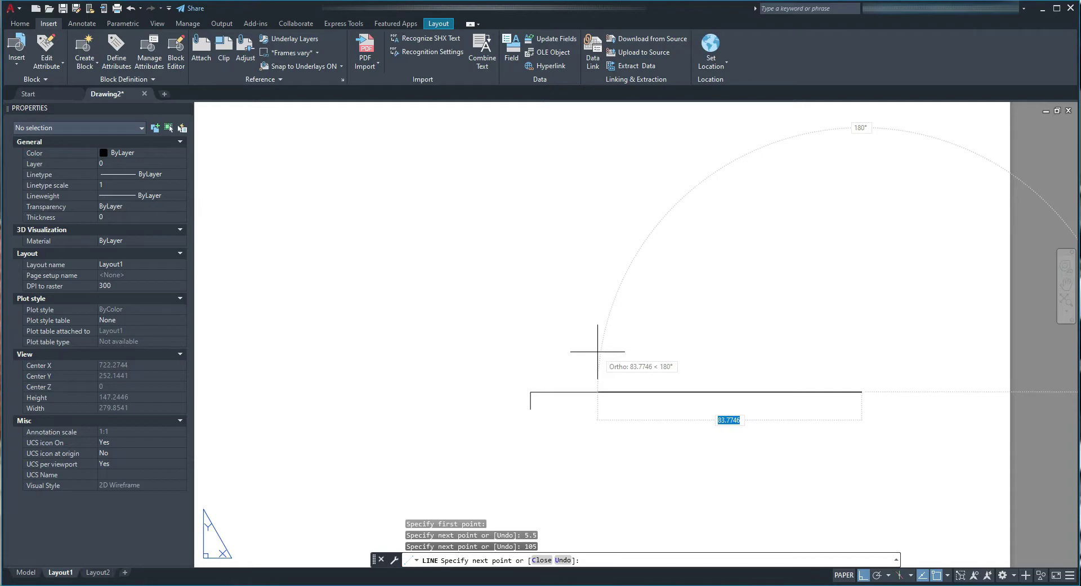
key("Escape")
Copy the short vertical line at the horizontal line's left end 10 units to the right
scroll(531, 437, "up", 3)
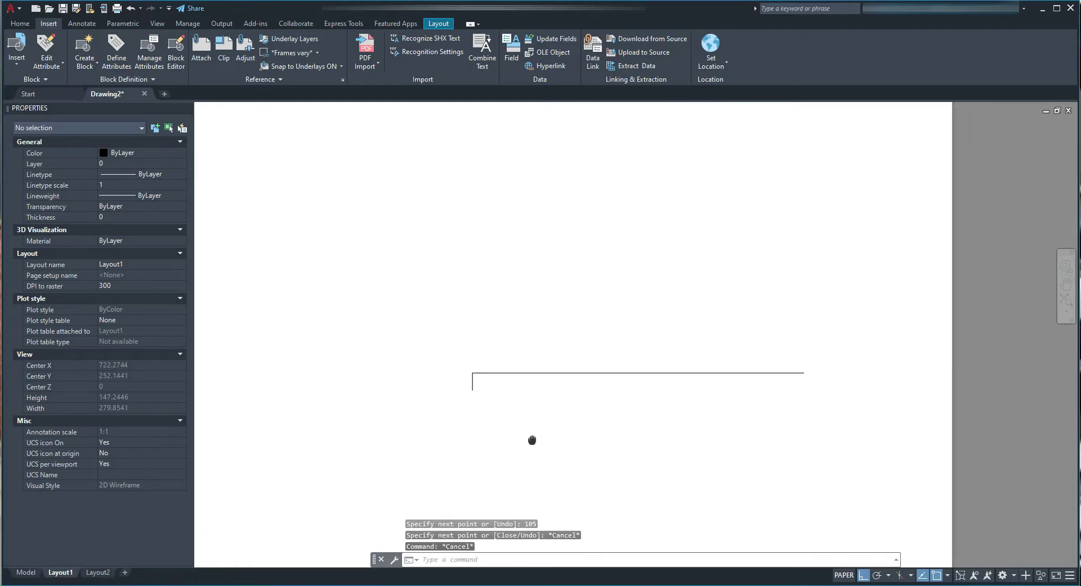
left_click(494, 406)
left_click(364, 364)
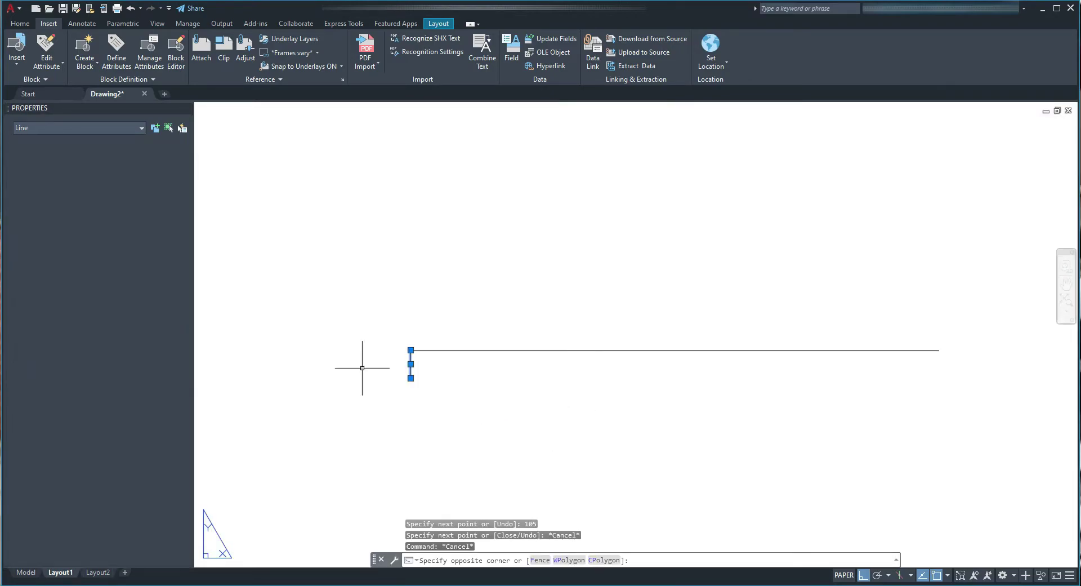
type("co")
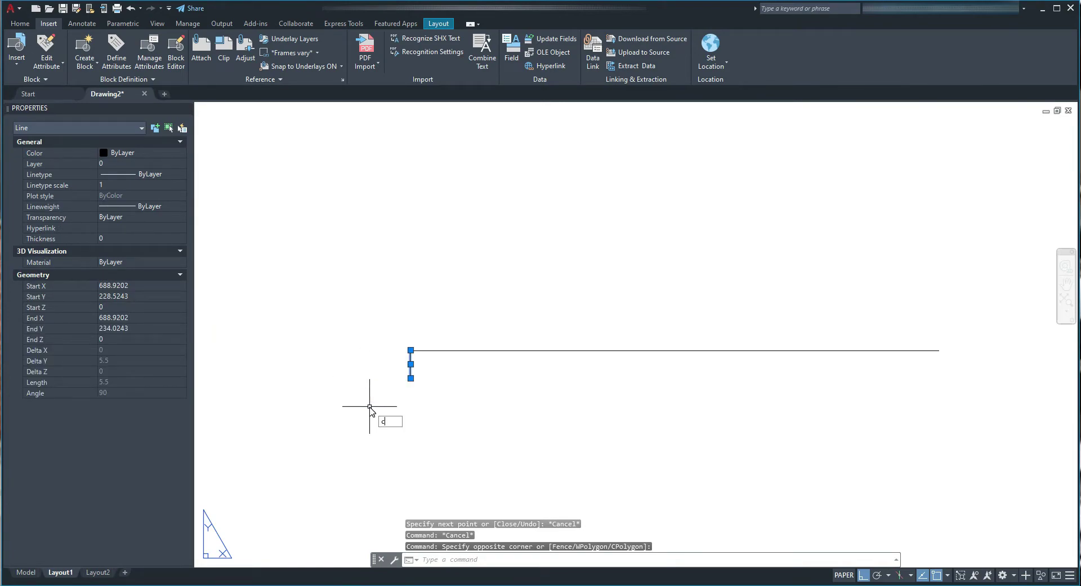
key("Return")
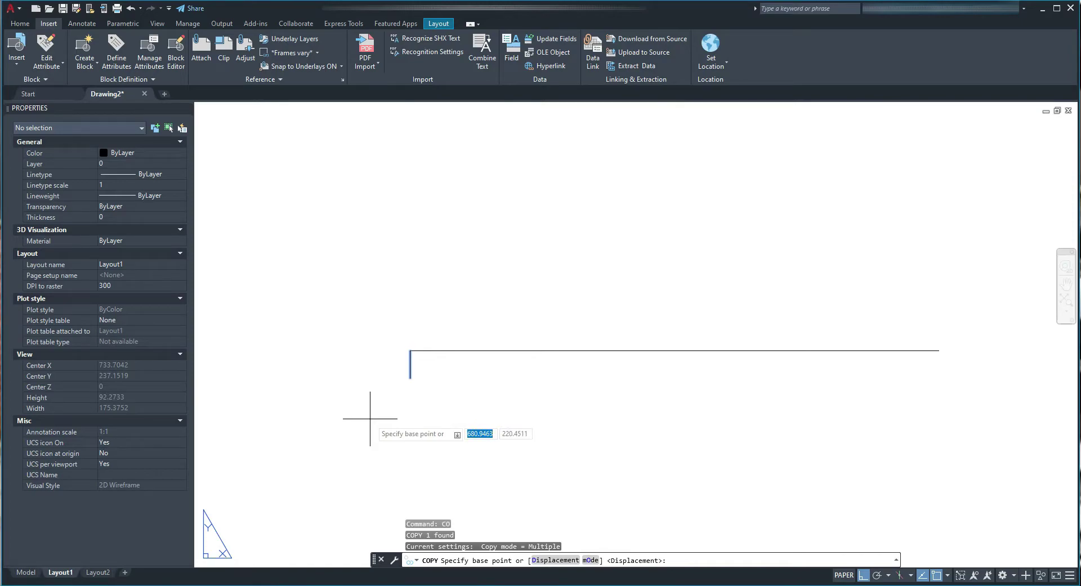
left_click(370, 418)
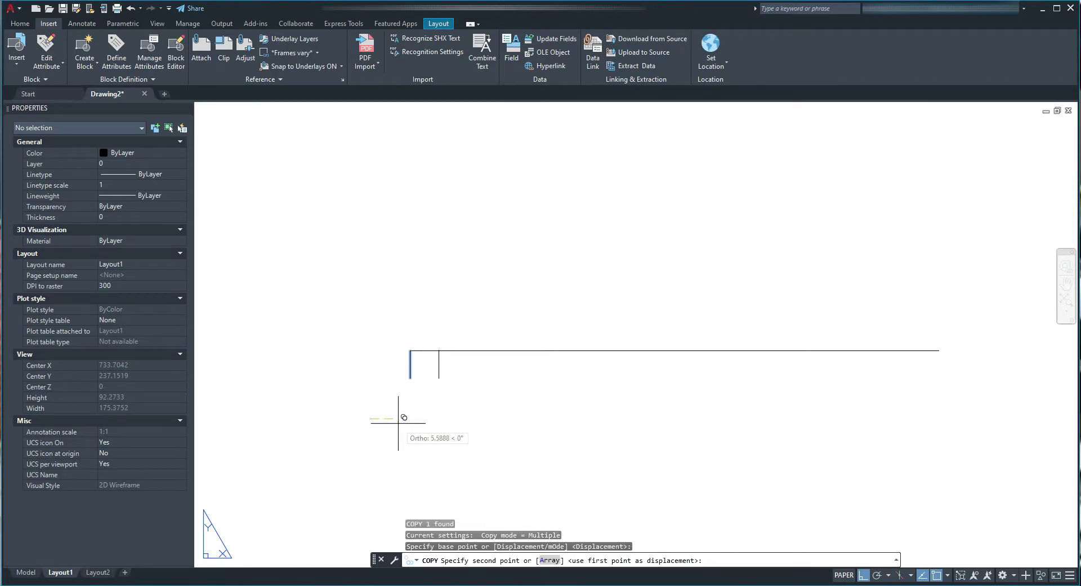
type("10")
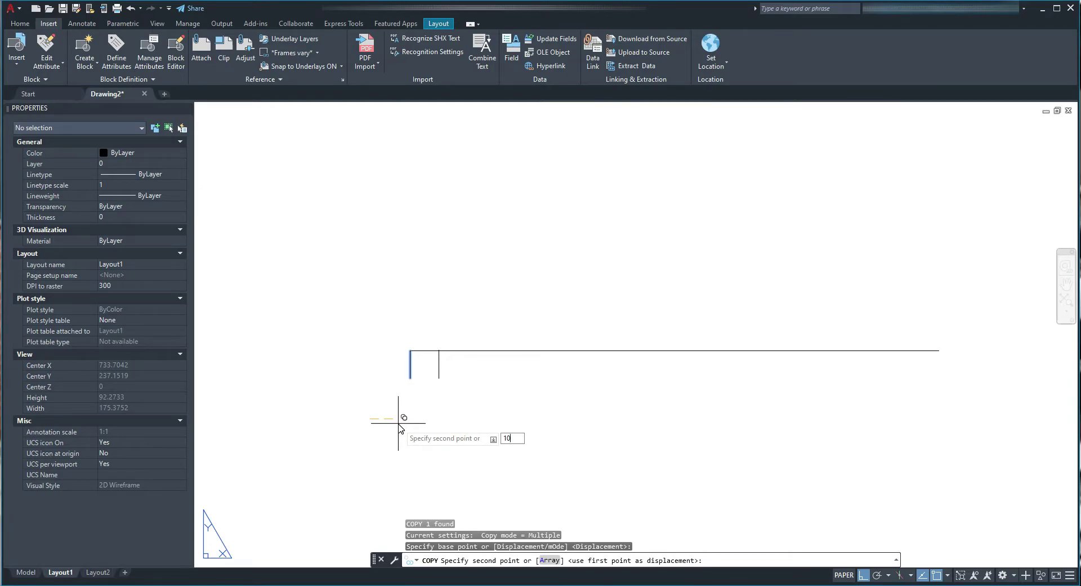
key("Return")
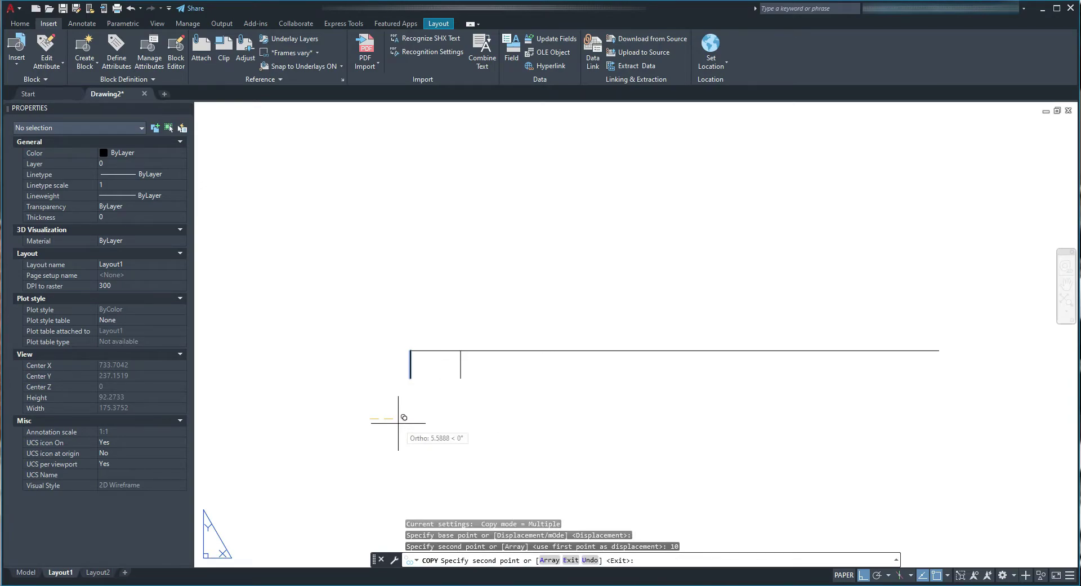
key("Escape")
key("Escape")
key("Escape")
Copy the second vertical line 50 units to the right along the horizontal line
left_click(540, 412)
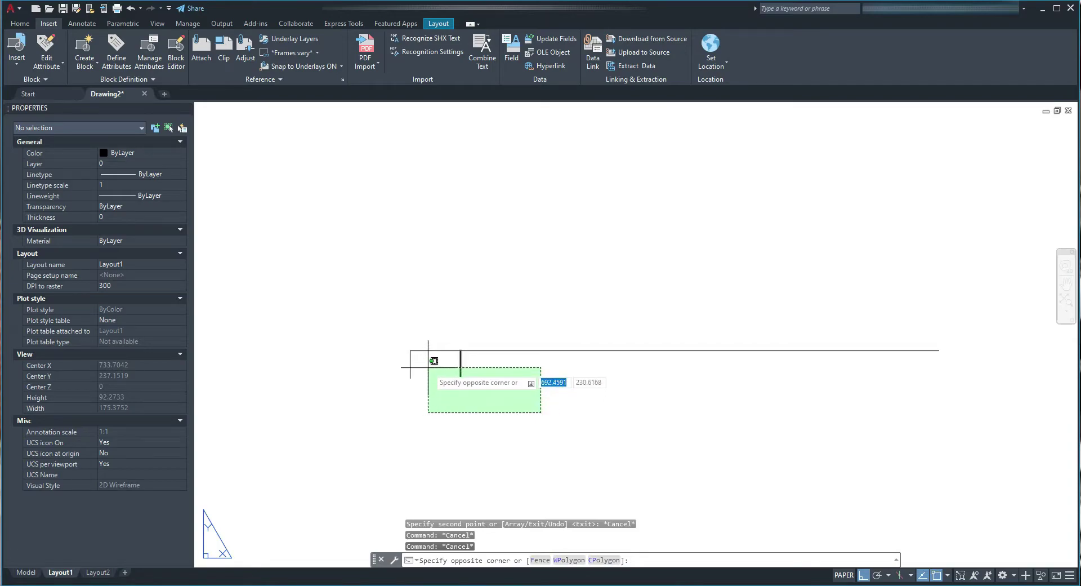
left_click(435, 360)
type("CO")
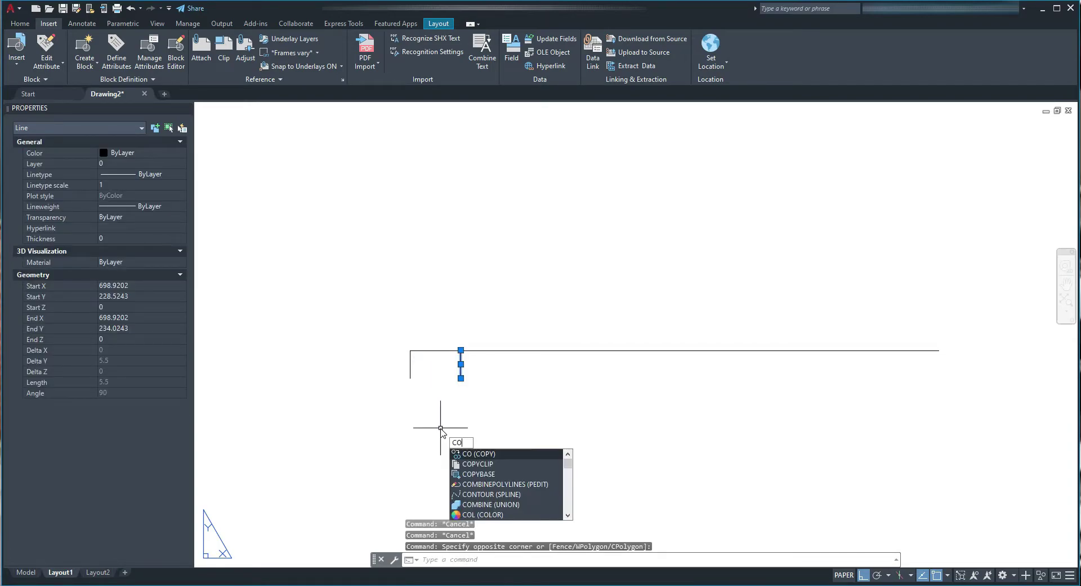
key("Return")
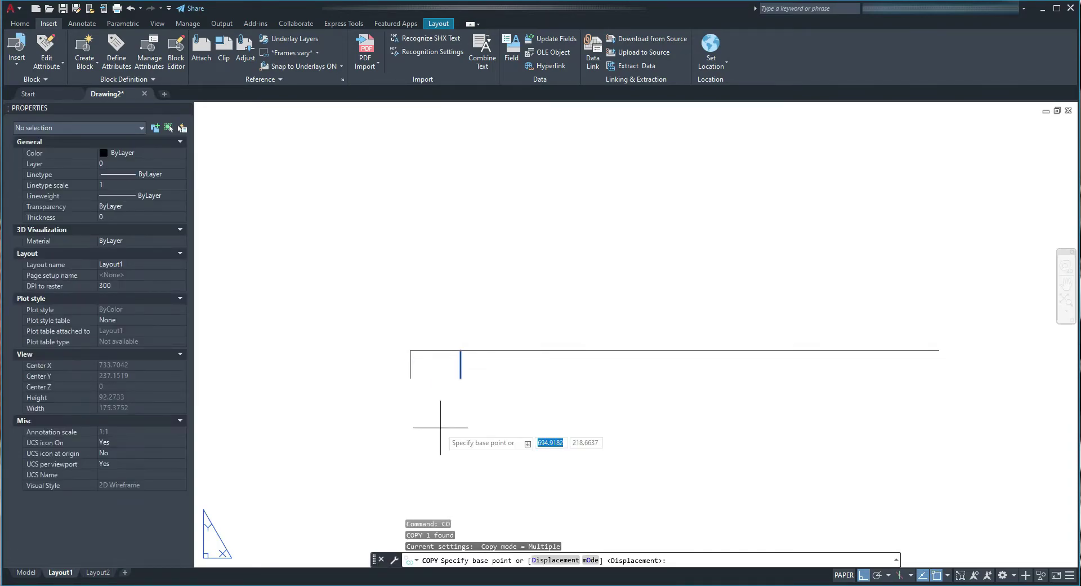
left_click(441, 428)
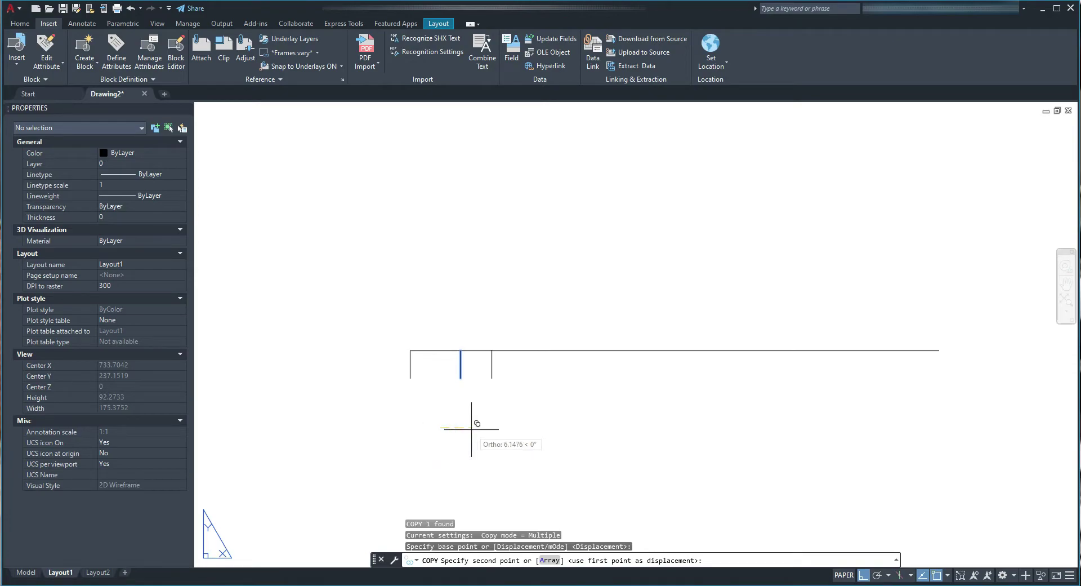
type("50")
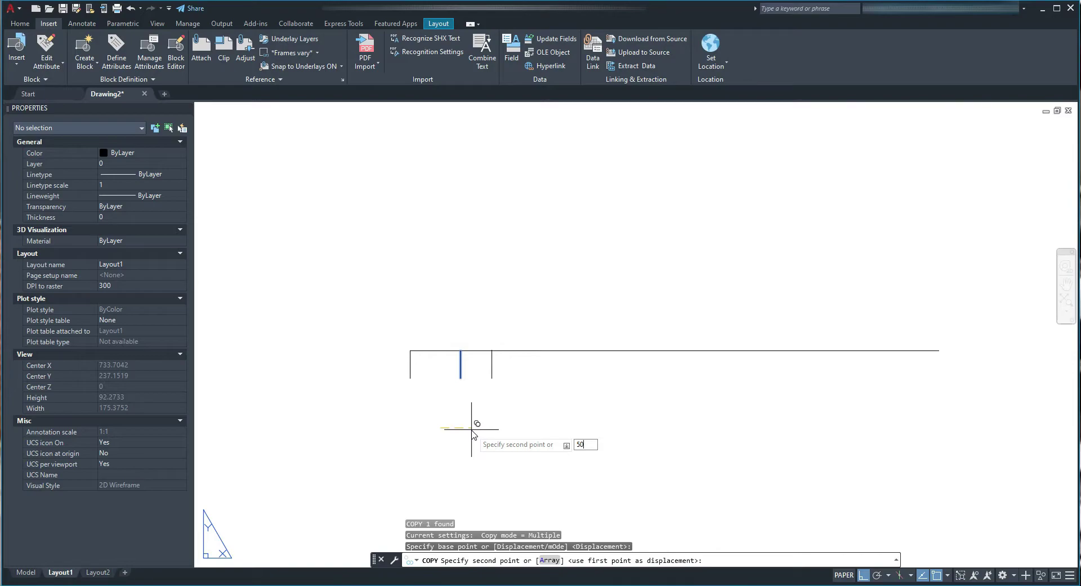
key("Return")
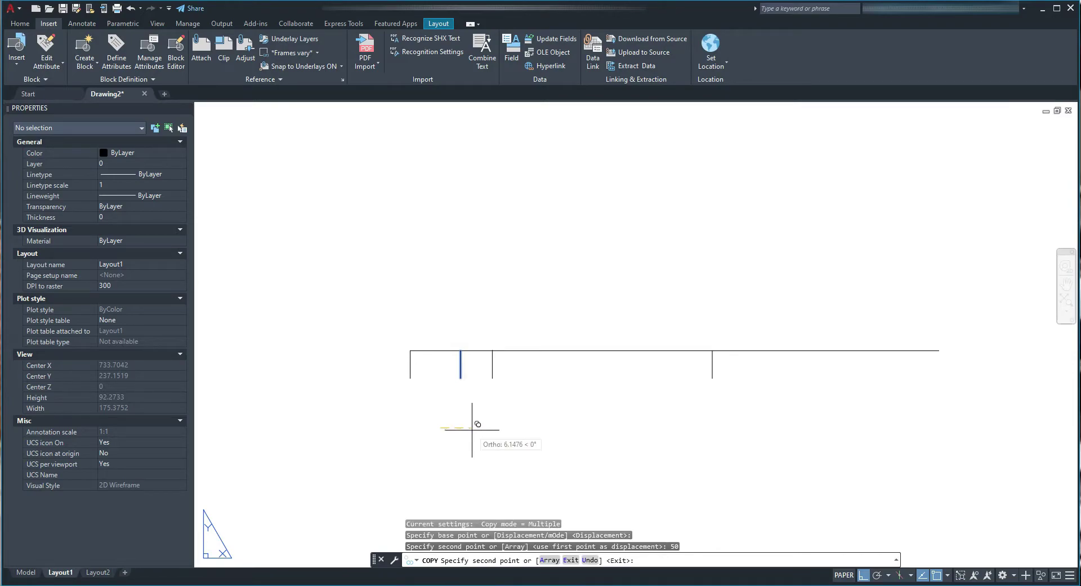
key("Escape")
key("Escape")
key("Escape")
Copy the third vertical line from the left 10 units to the right
middle_click_drag(694, 424, 603, 417)
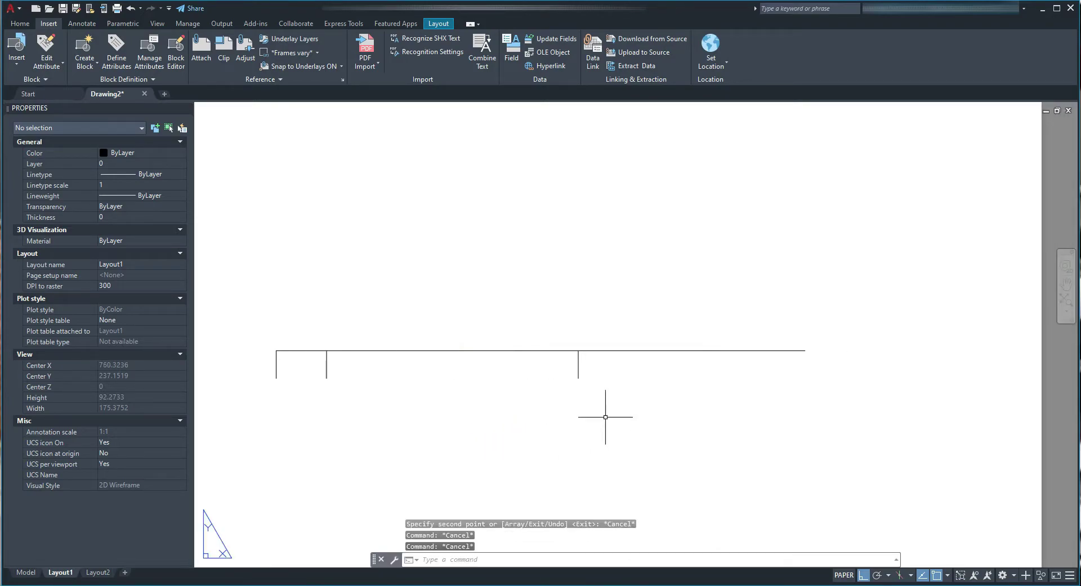
left_click(654, 413)
left_click(529, 372)
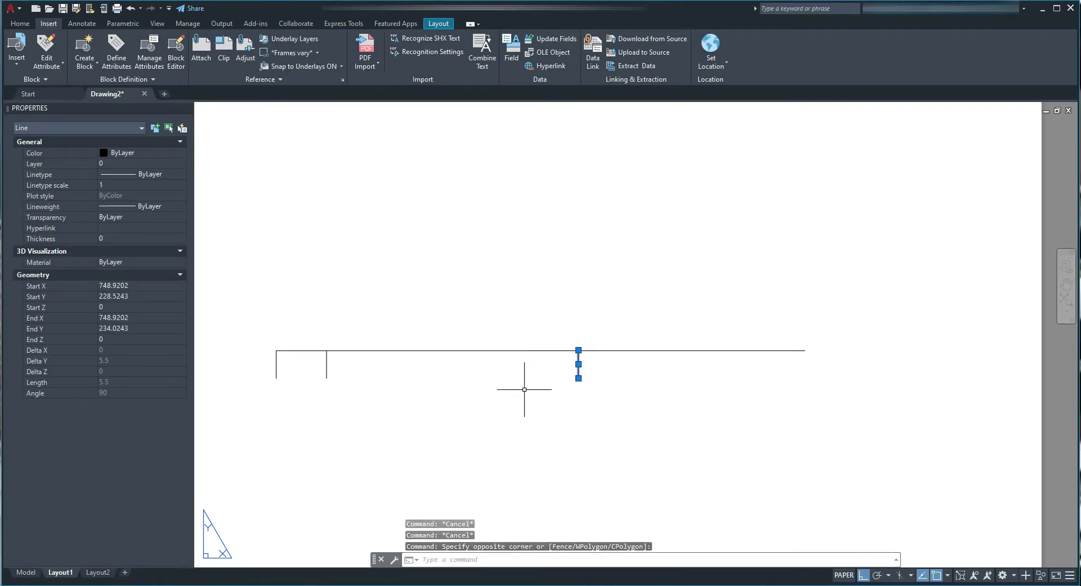
type("co")
key("Return")
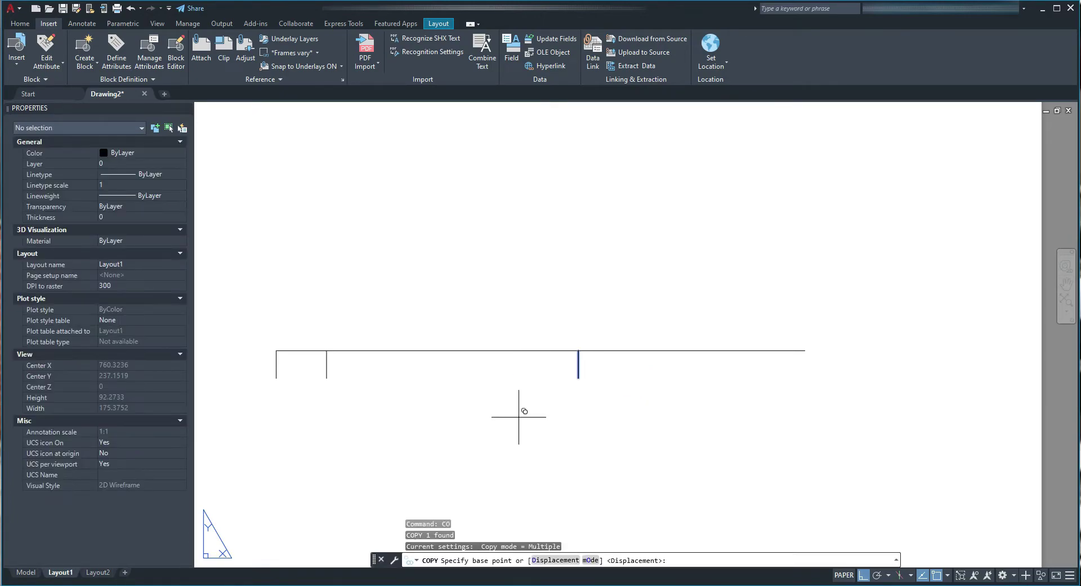
left_click(518, 416)
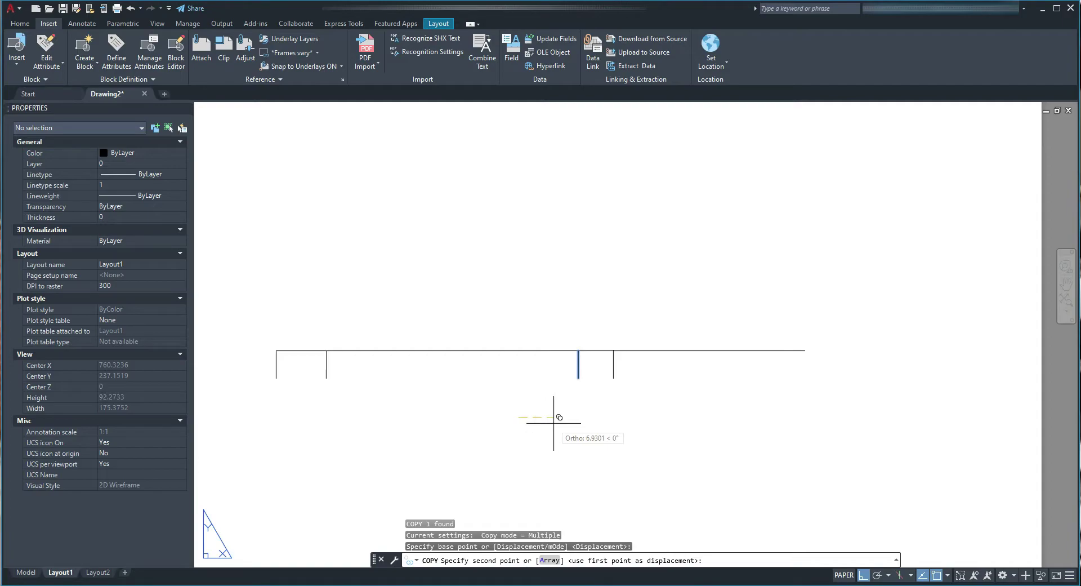
type("10")
key("Return")
key("Escape")
key("Escape")
key("Escape")
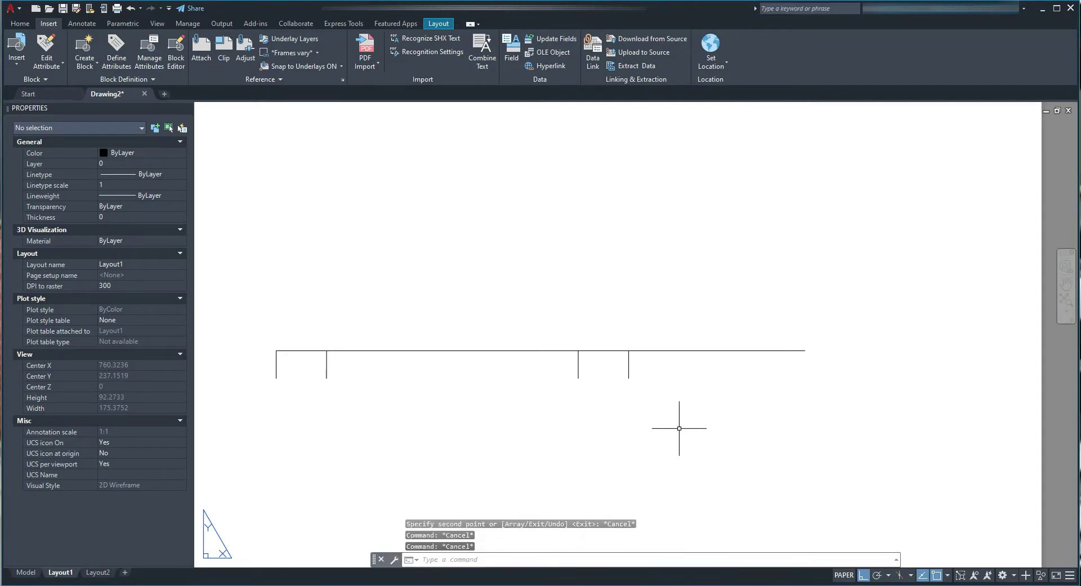
Copy the fourth vertical line from the left 10 units to the right
left_click(703, 430)
left_click(622, 372)
type("co")
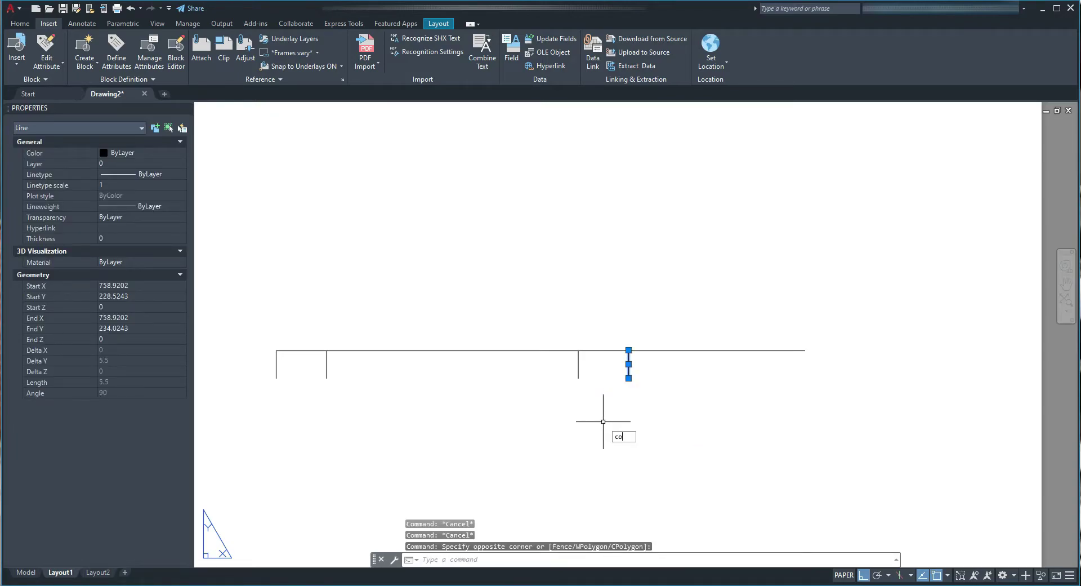
key("Return")
left_click(603, 421)
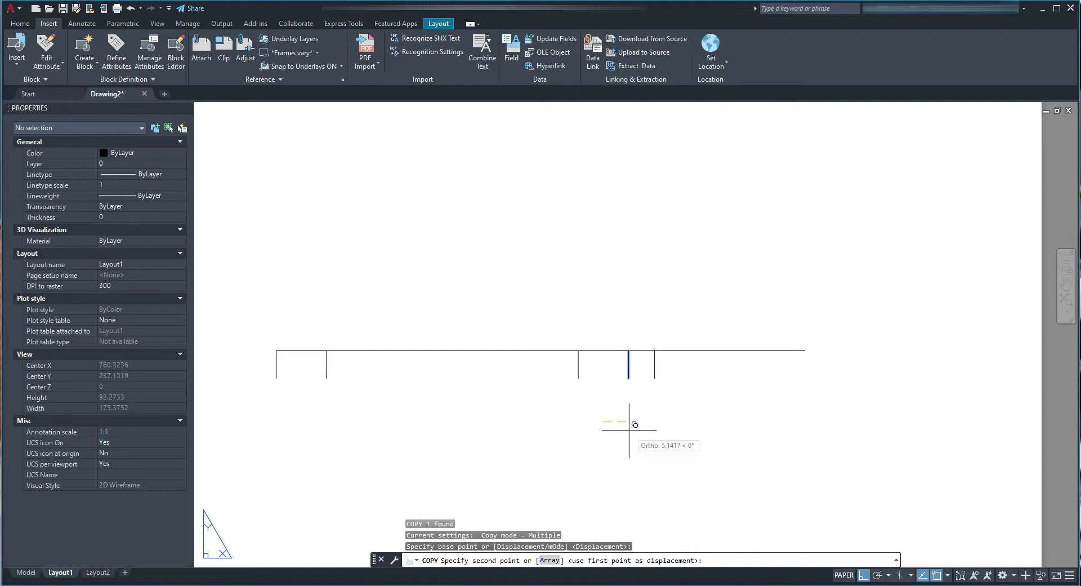
type("10")
key("Return")
key("Escape")
key("Escape")
key("Escape")
Copy the fifth vertical line 25 units to the right, onto the free end of the horizontal line
left_click(749, 418)
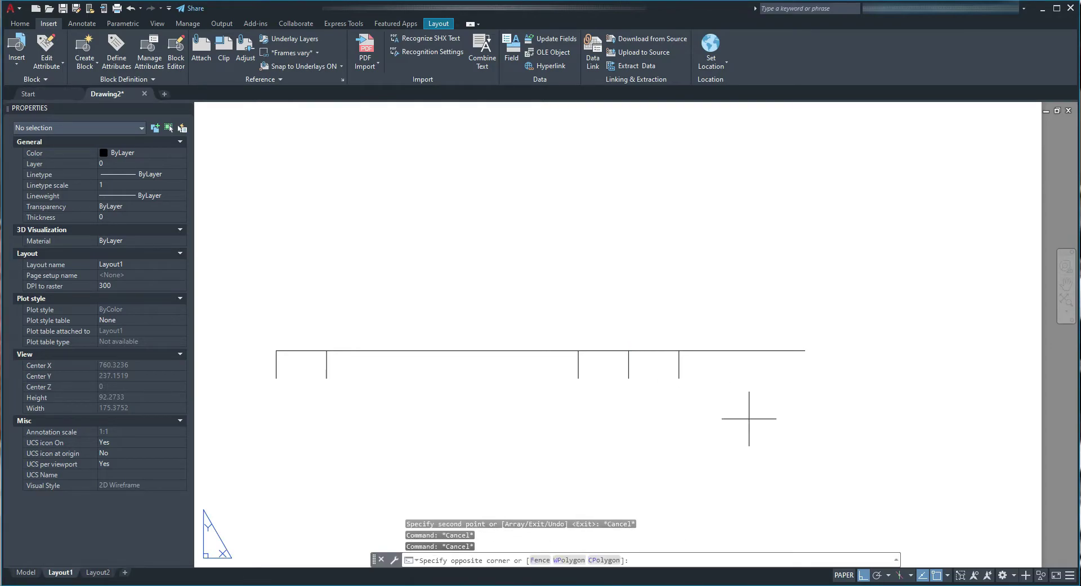
left_click(667, 368)
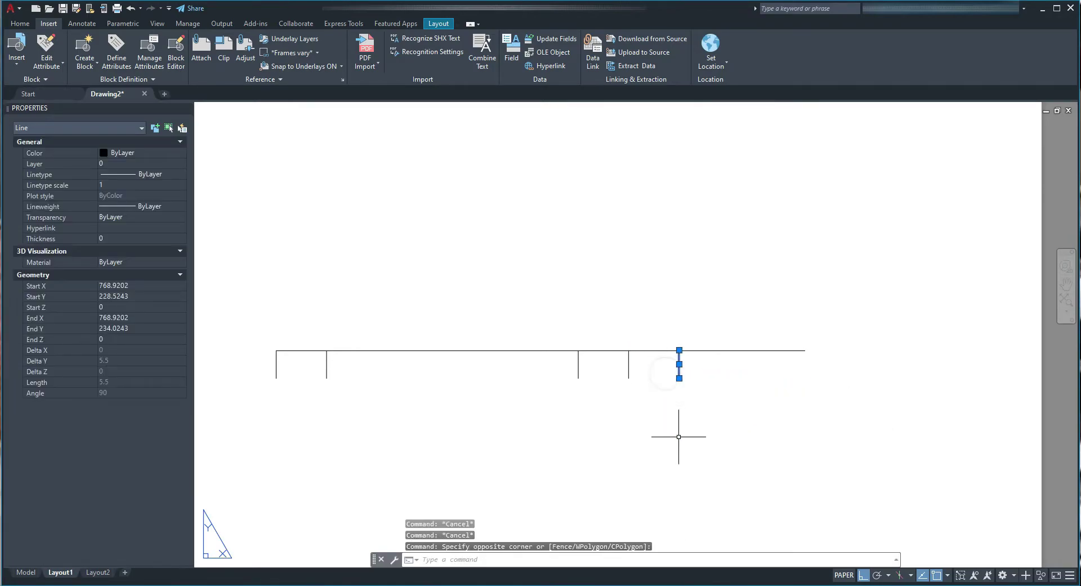
type("CO")
key("Return")
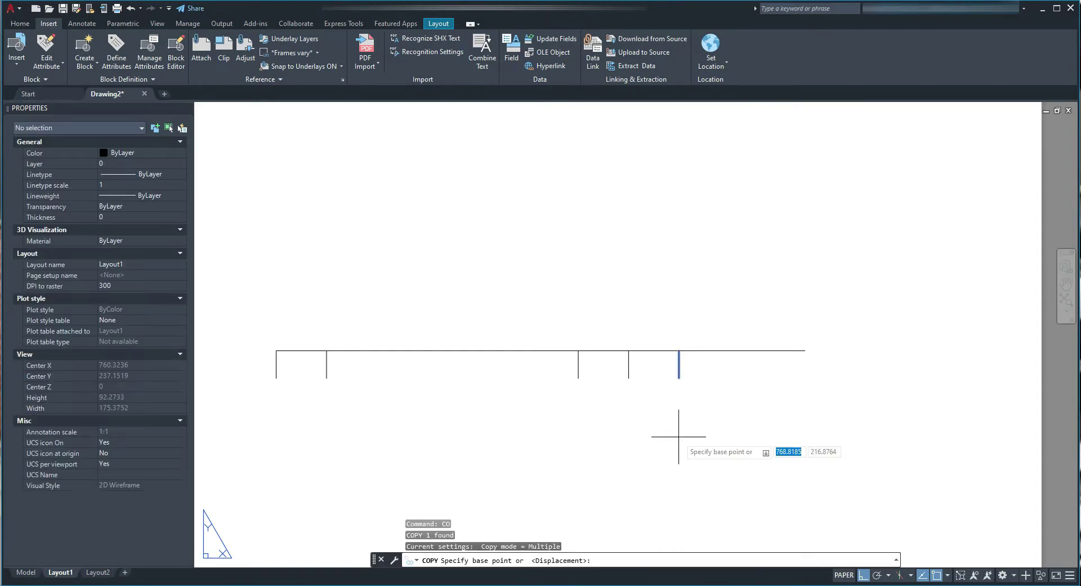
left_click(679, 436)
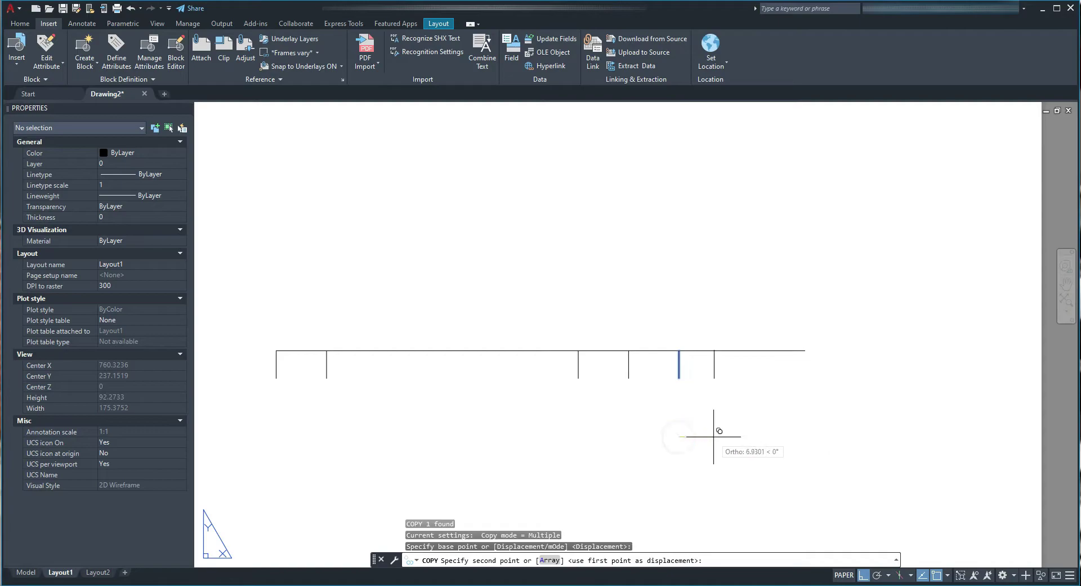
type("25")
key("Return")
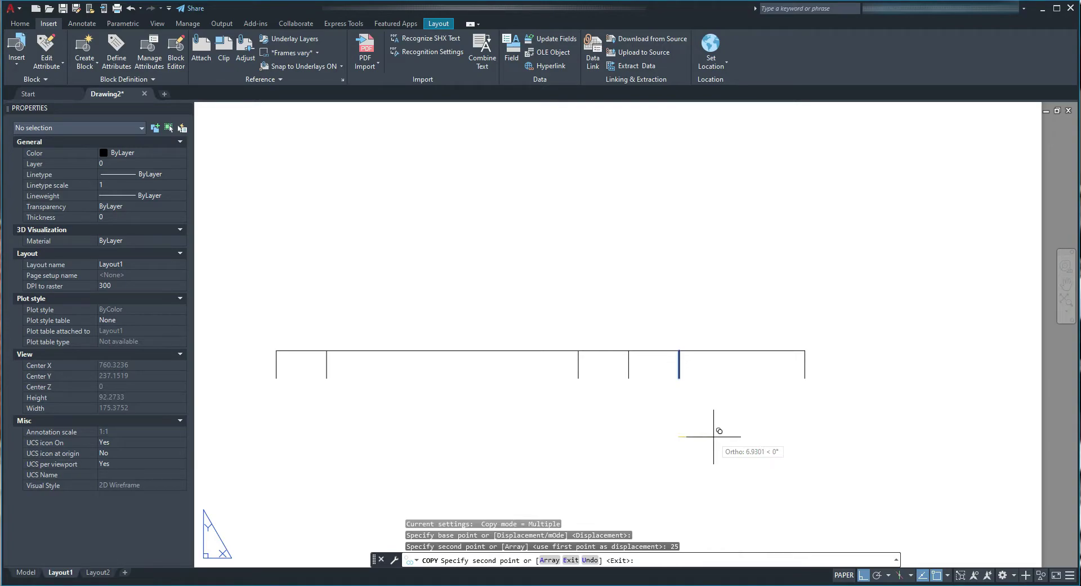
key("Escape")
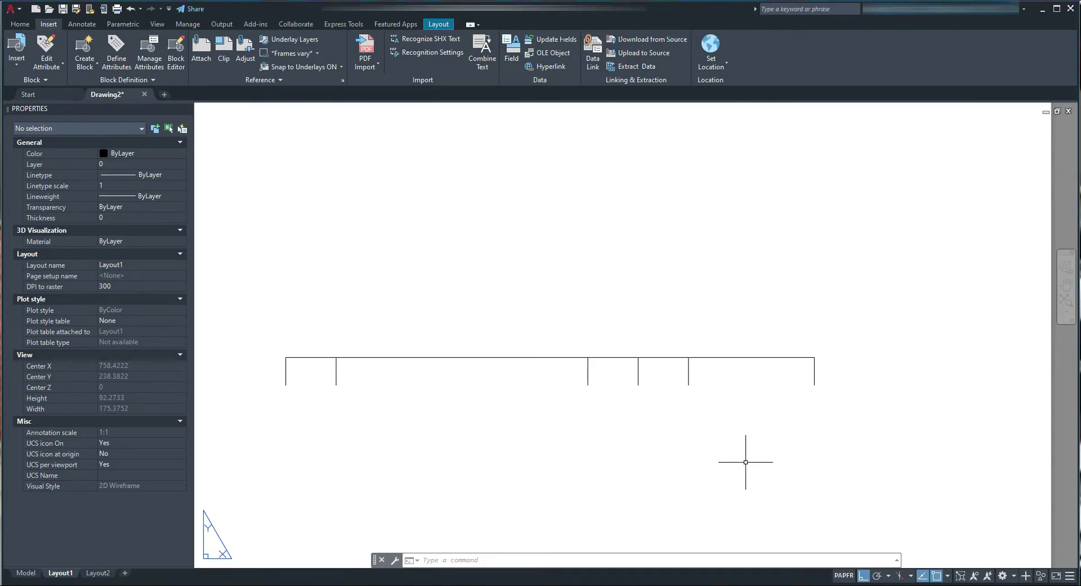
Copy the whole row of seven lines upward eight times, stacking each copy directly on the previous one to form the grid
left_click(858, 454)
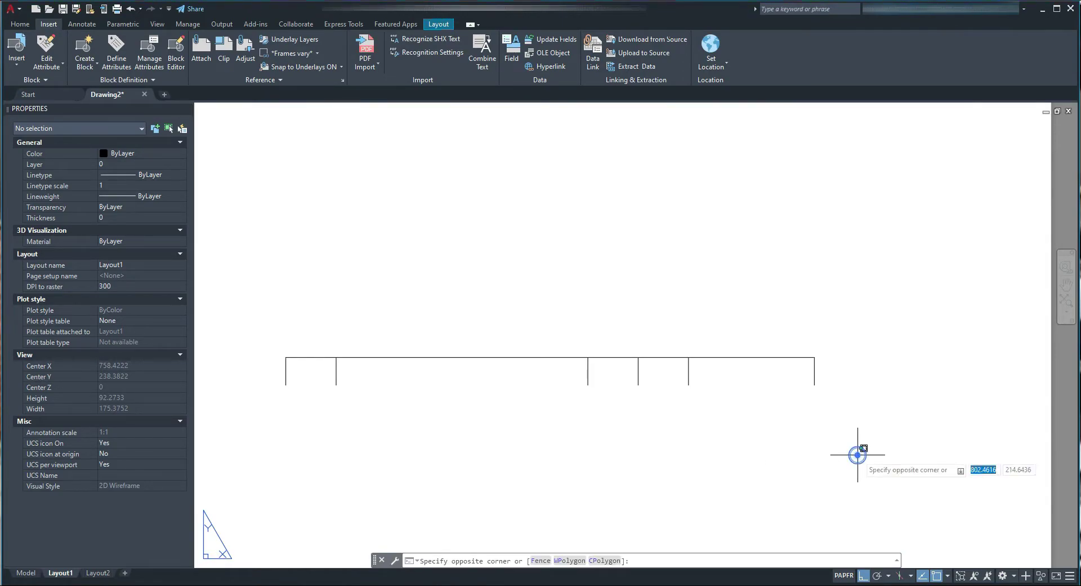
left_click(274, 278)
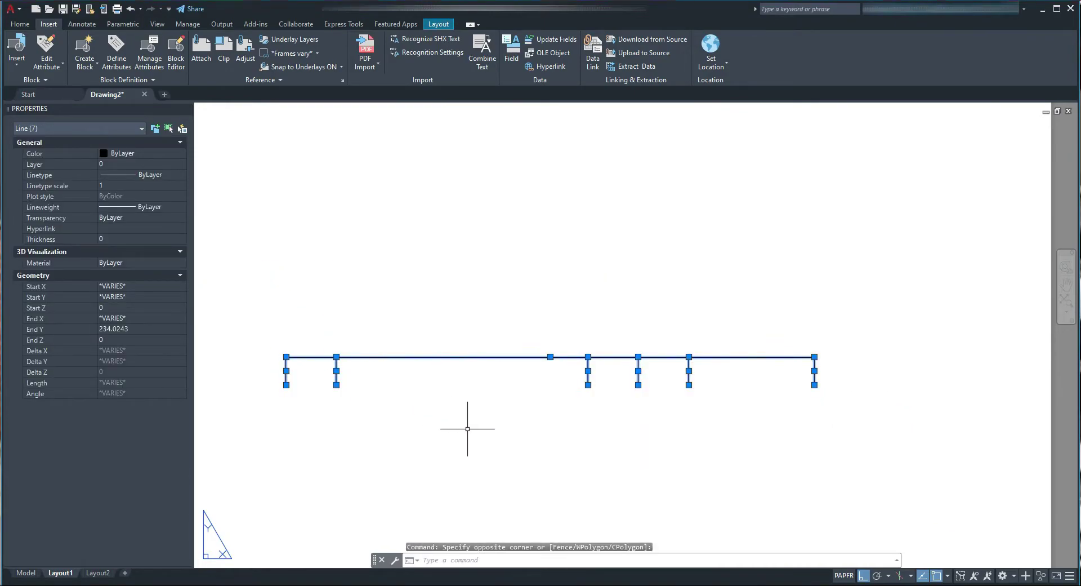
type("CO")
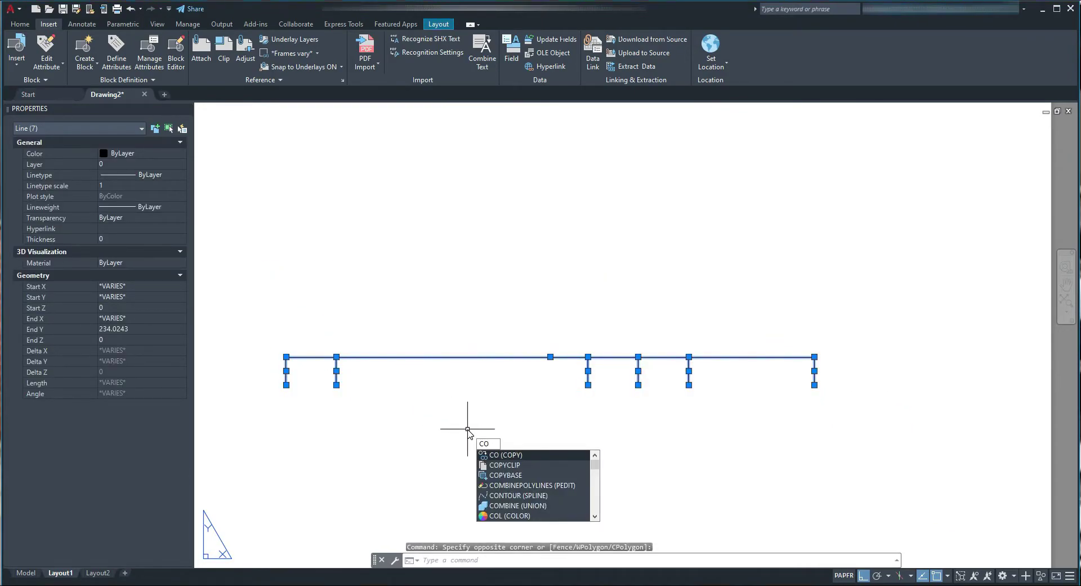
key("Return")
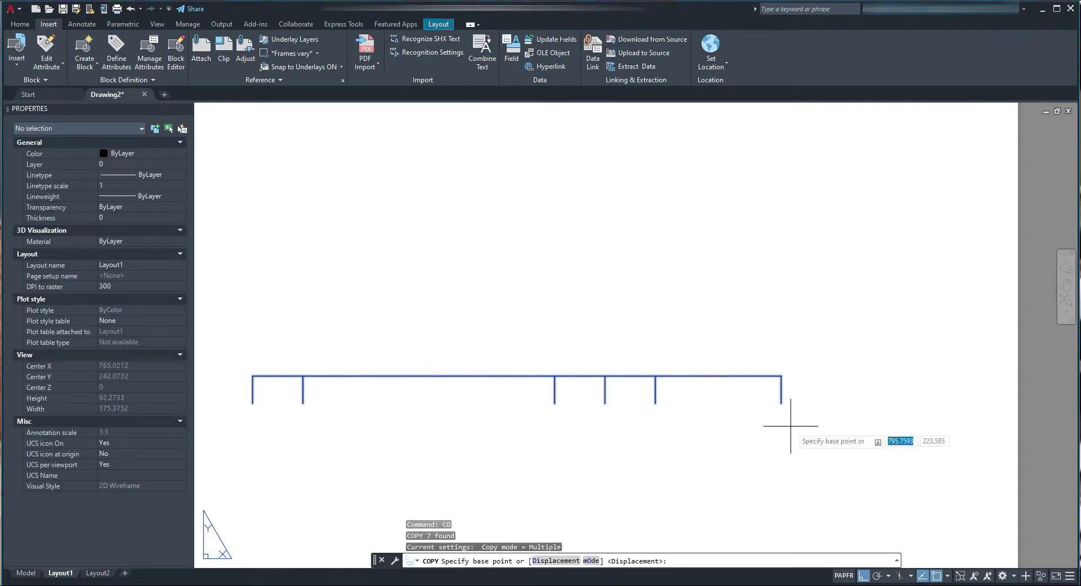
left_click(781, 403)
left_click(781, 375)
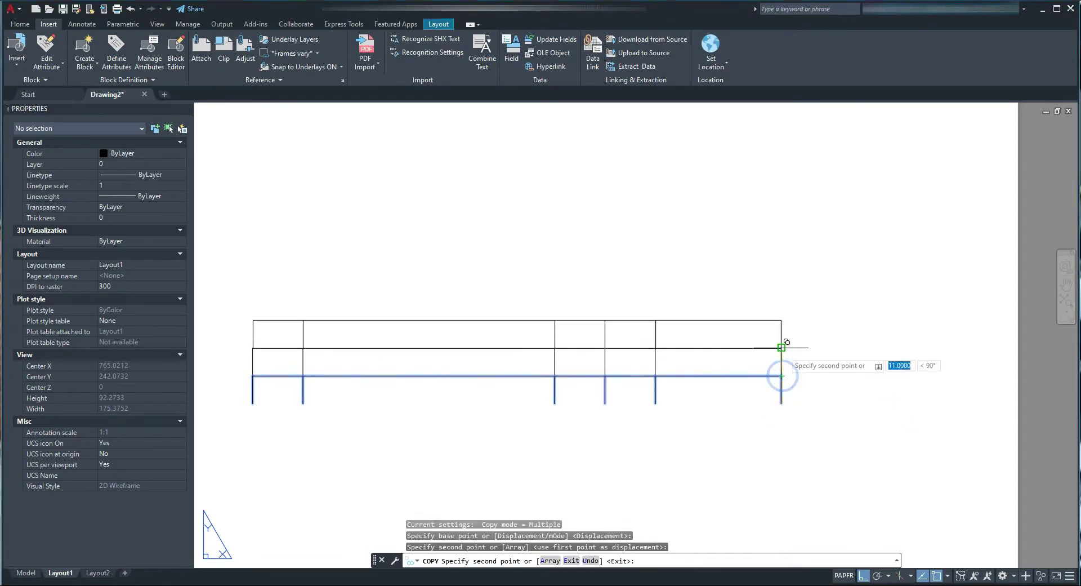
left_click(781, 348)
left_click(781, 320)
left_click(781, 293)
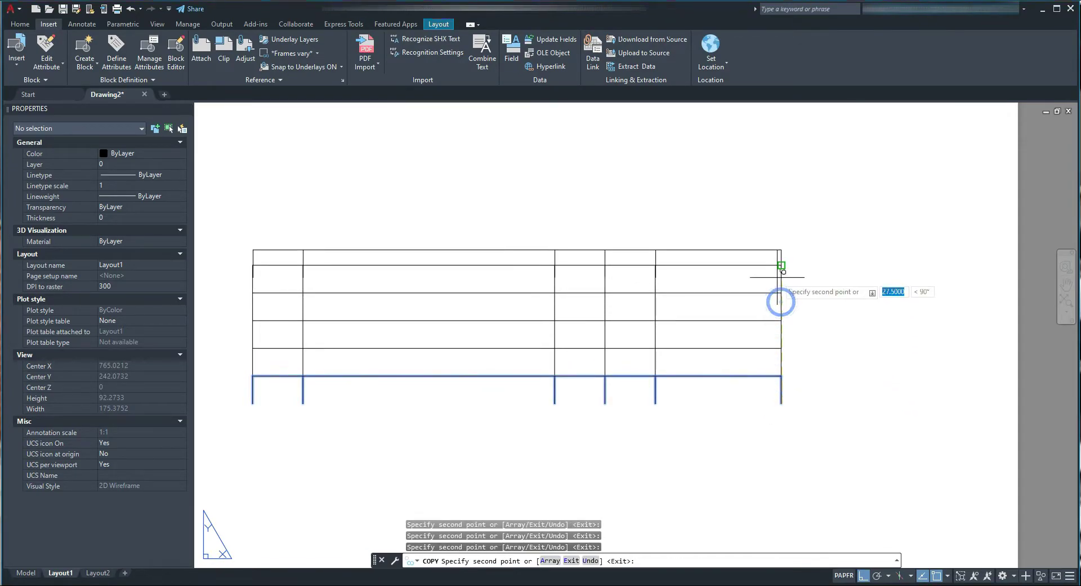
left_click(781, 265)
left_click(781, 237)
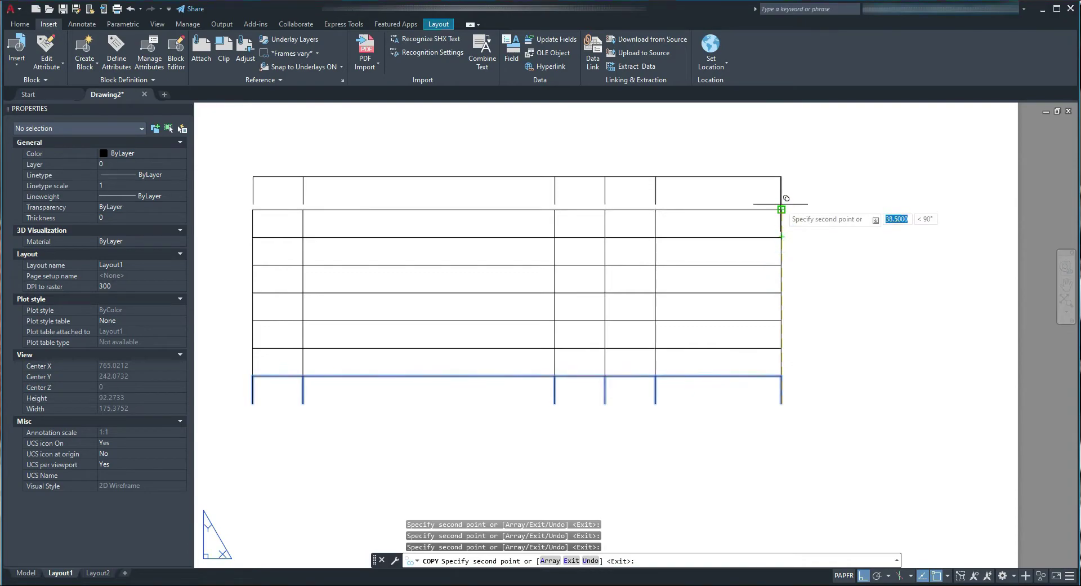
left_click(781, 209)
left_click(781, 182)
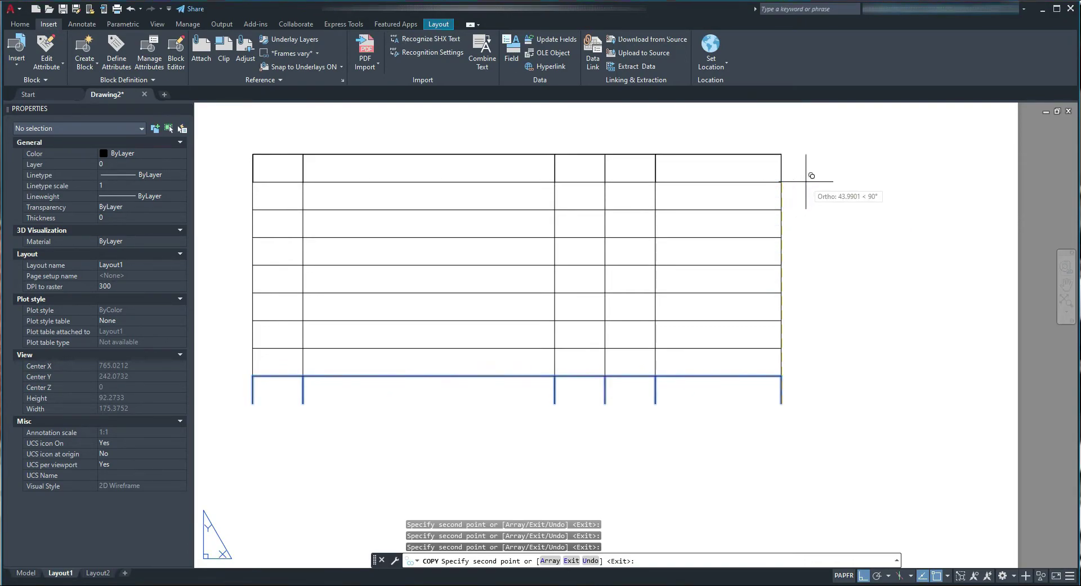
key("Escape")
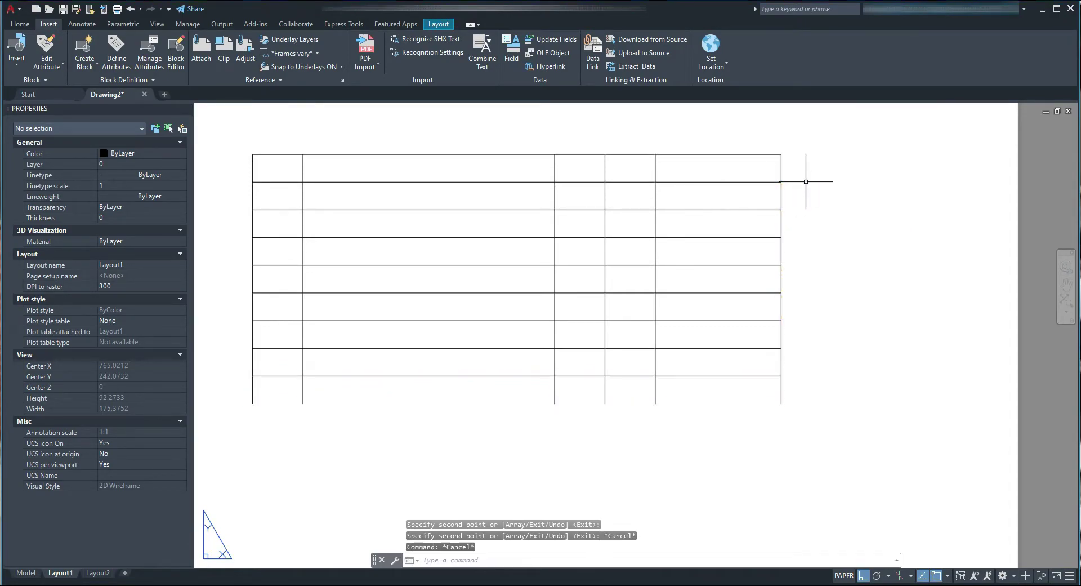
Define an attribute with tag and prompt REV1 and Middle center justification
middle_click_drag(562, 458, 637, 474)
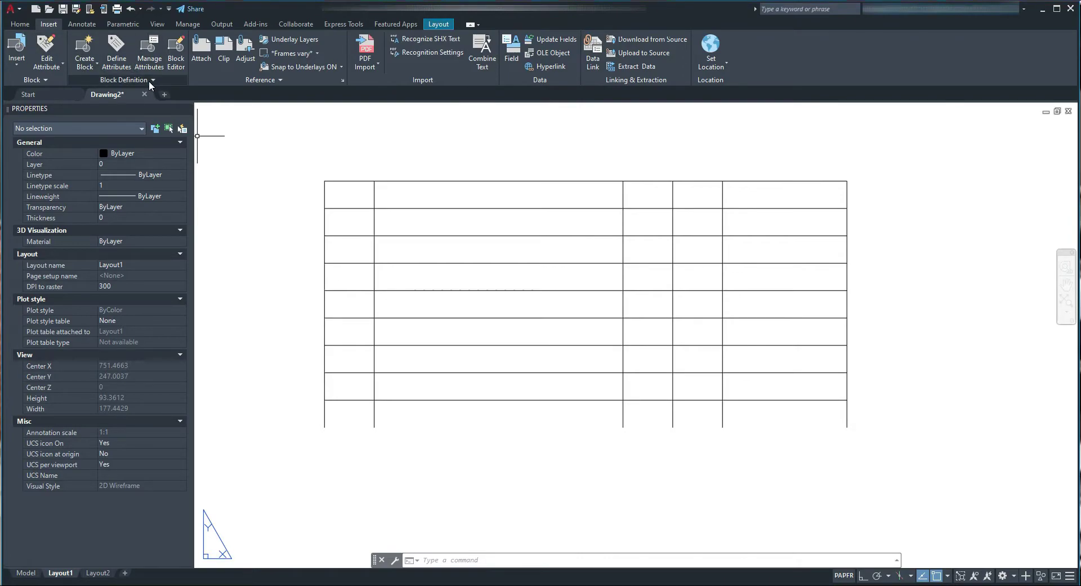
left_click(119, 58)
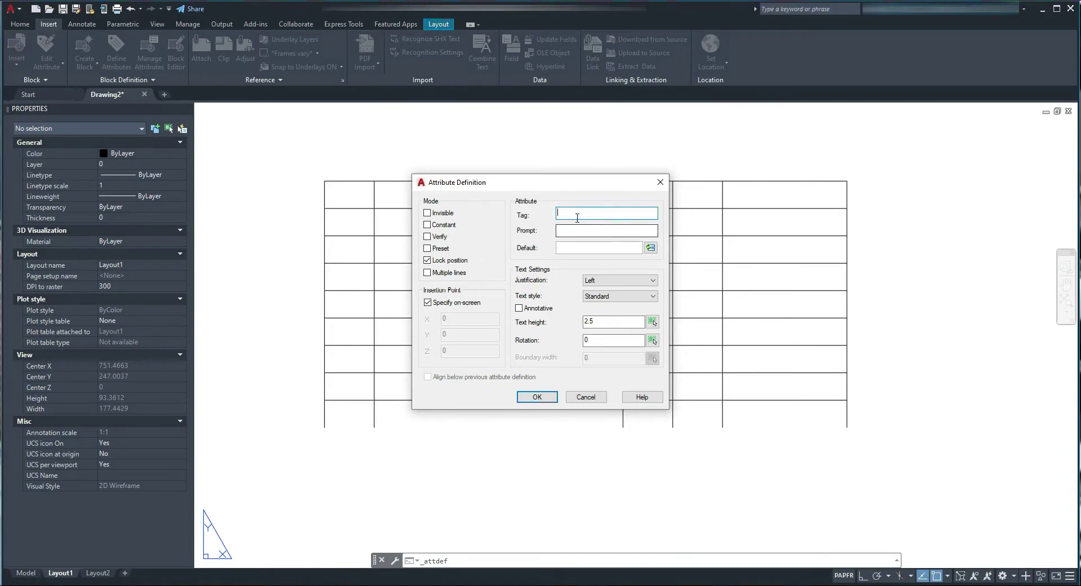
left_click(577, 213)
type("REV1")
double_click(584, 214)
key("ctrl+c")
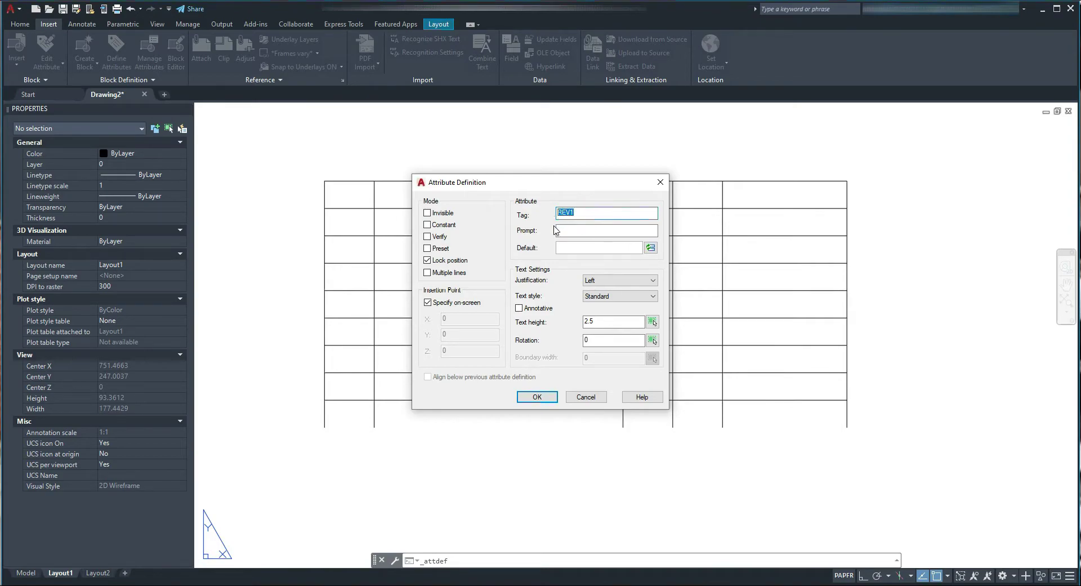
left_click(558, 229)
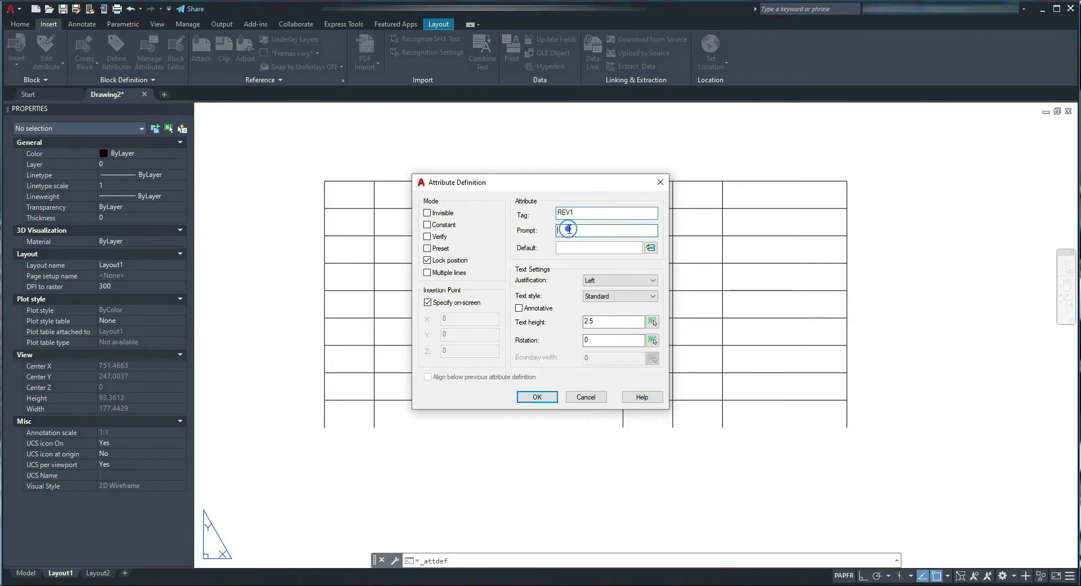
key("ctrl+v")
left_click(617, 281)
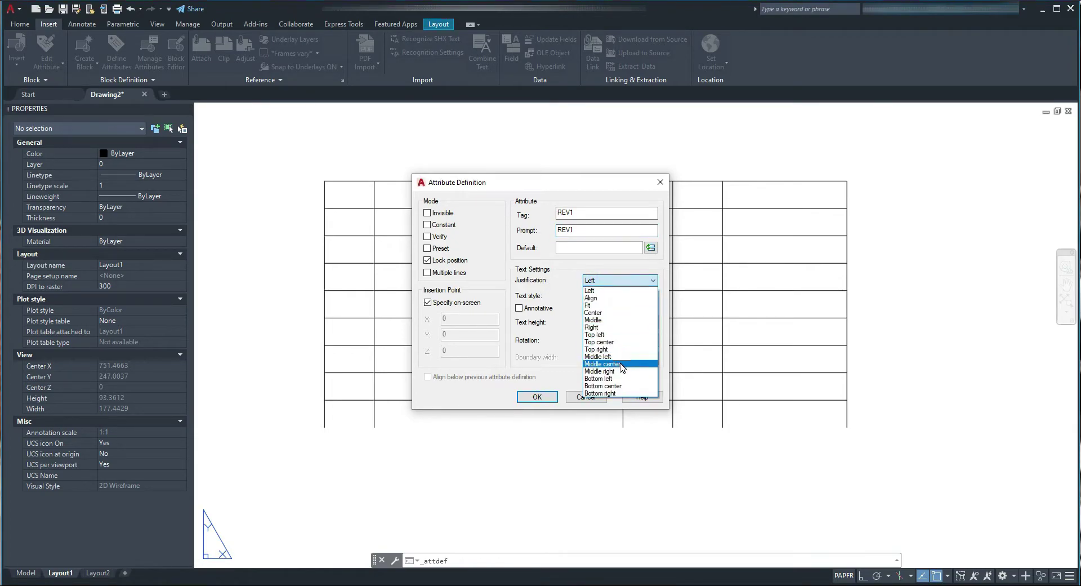
left_click(603, 359)
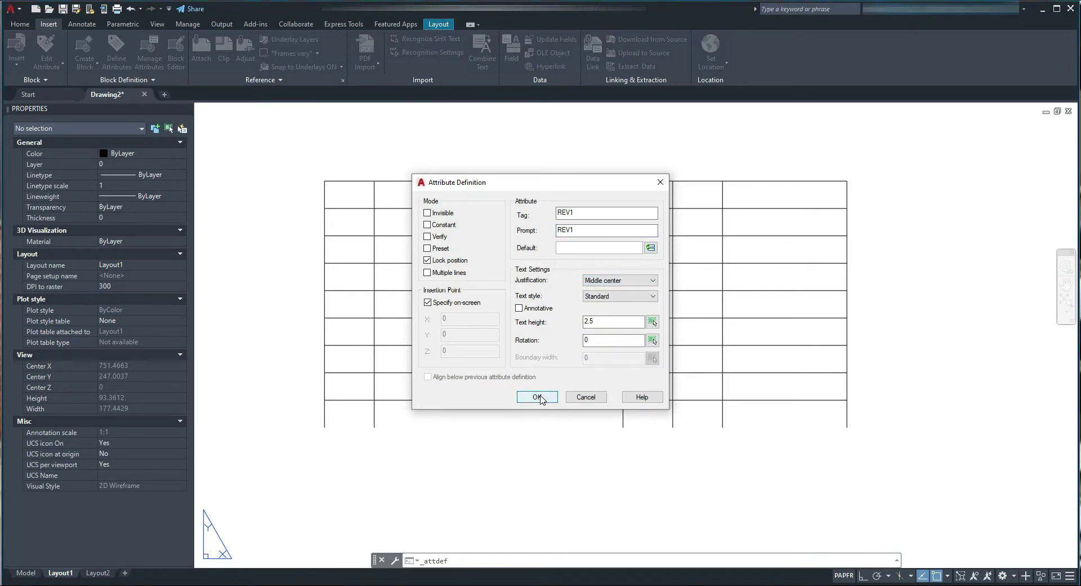
left_click(537, 397)
Place the REV1 attribute at the first cell of the bottom row with object snap off
scroll(349, 428, "up", 5)
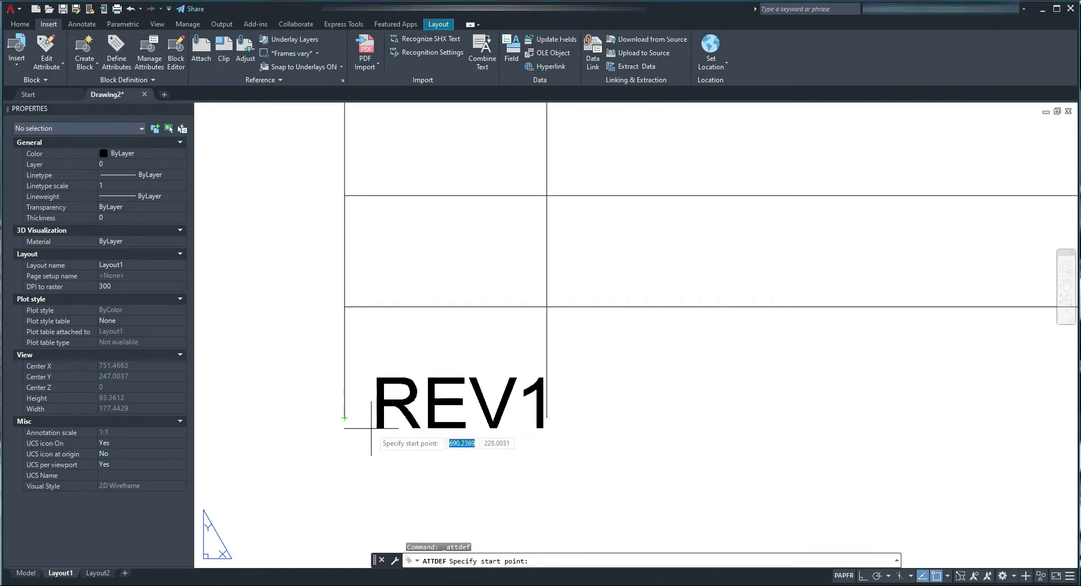
key("F3")
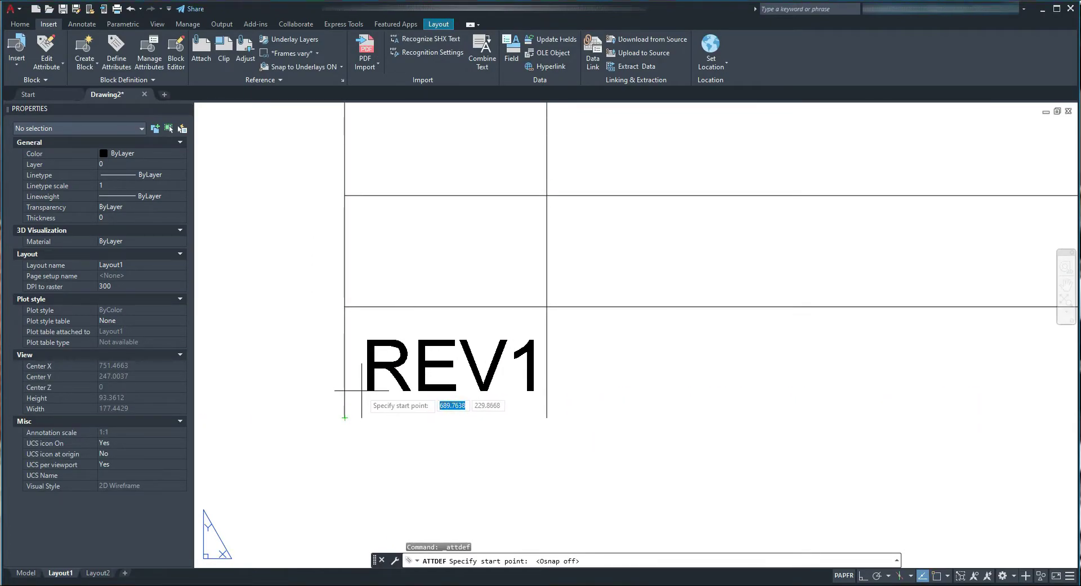
left_click(362, 390)
key("Escape")
key("Escape")
Move the REV1 attribute so it sits centred inside the first cell of the bottom row
left_click(384, 377)
left_click(406, 432)
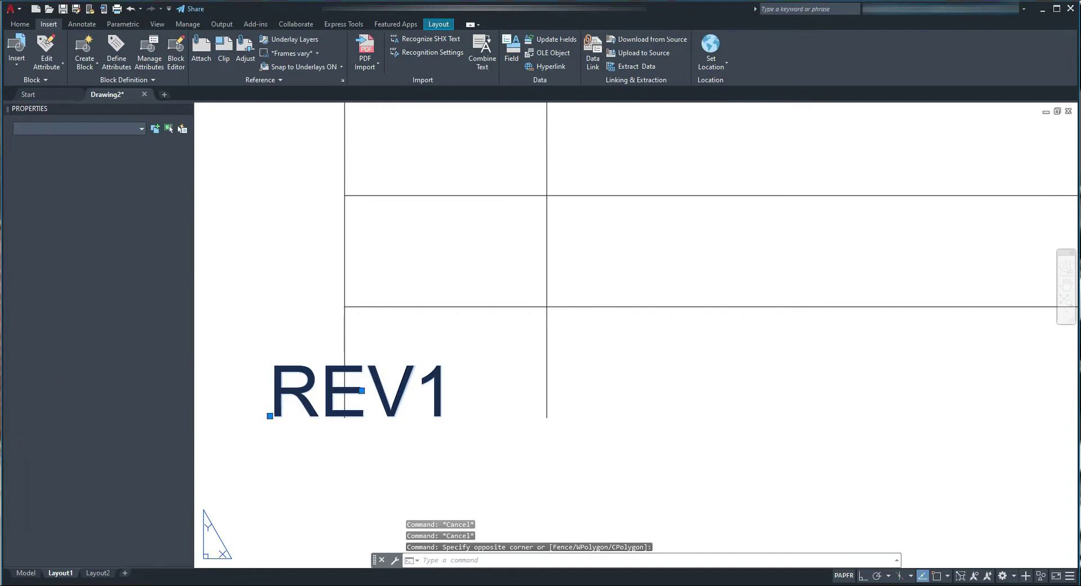
type("M")
key("Return")
left_click(390, 450)
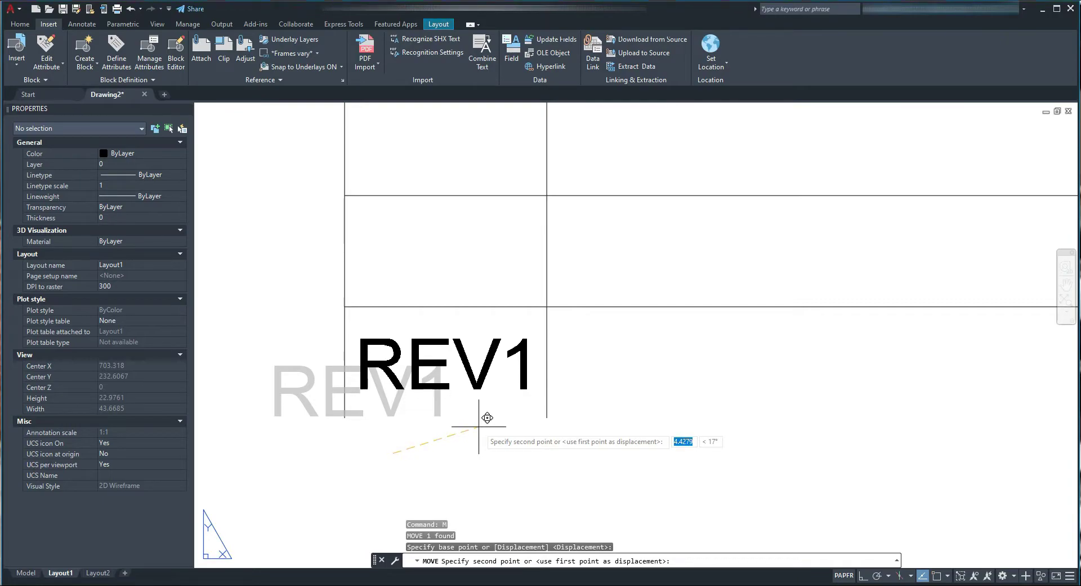
left_click(480, 428)
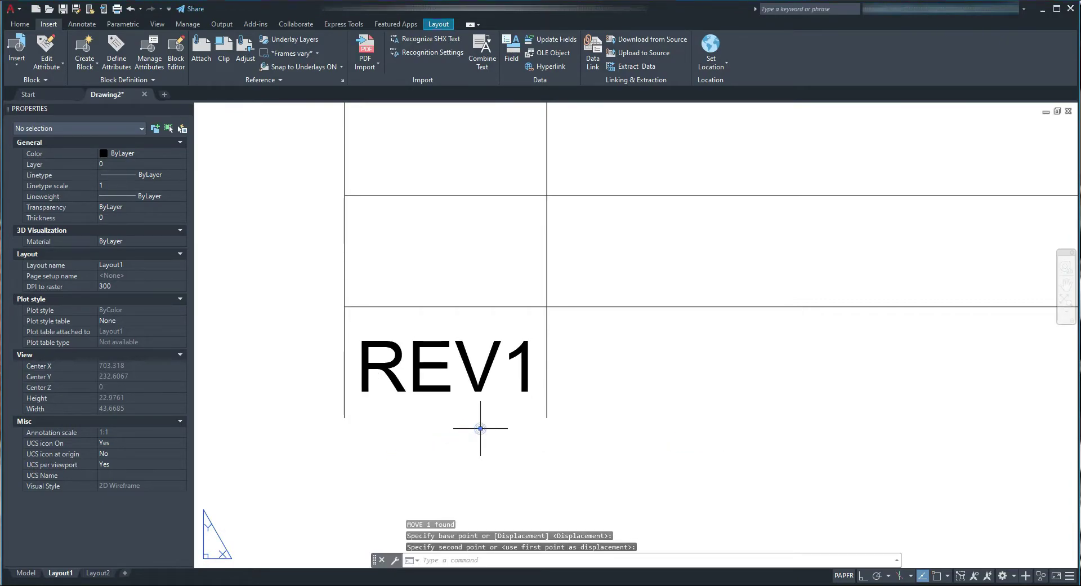
Copy the REV1 attribute horizontally into the other four cells of the bottom row with Ortho on
scroll(480, 428, "down", 6)
middle_click_drag(620, 418, 496, 415)
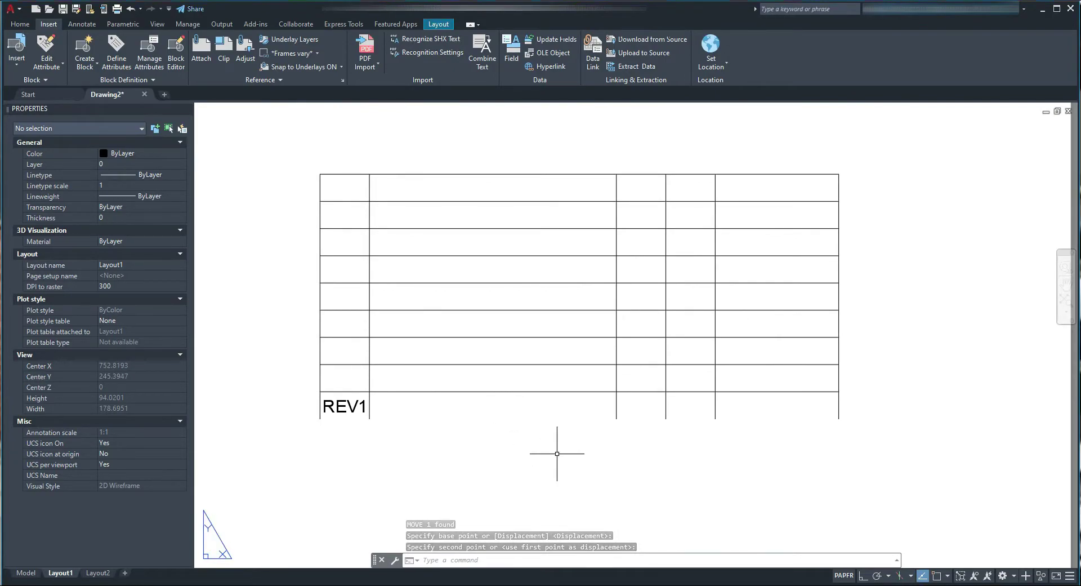
scroll(524, 470, "down", 1)
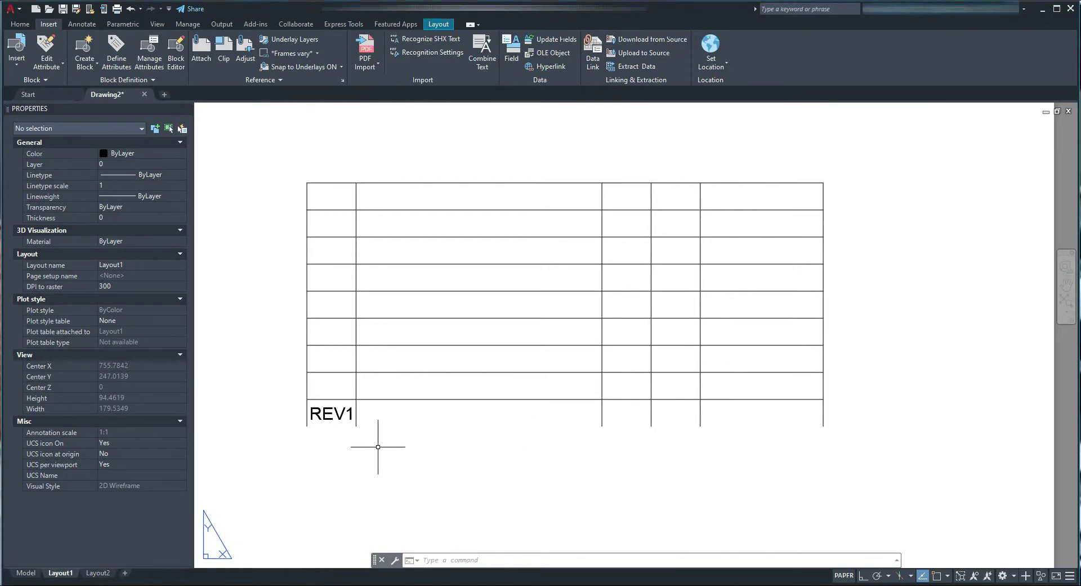
left_click(341, 414)
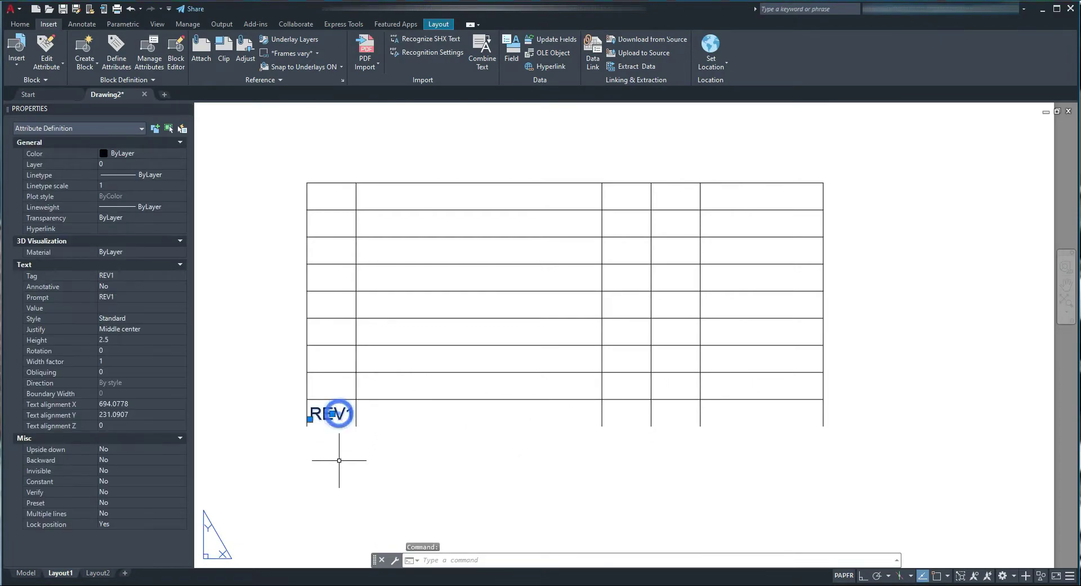
type("o")
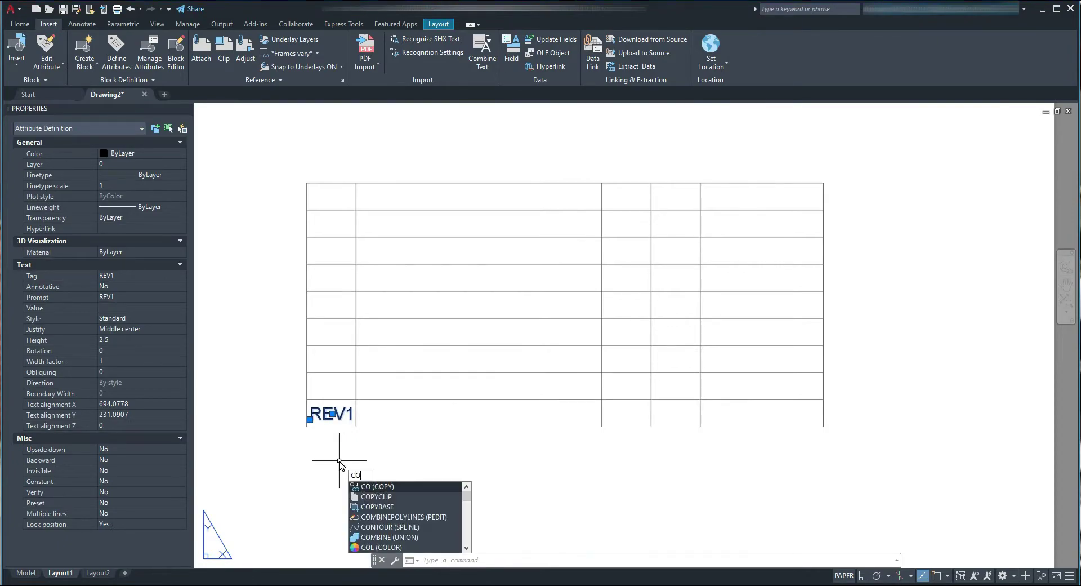
key("Return")
left_click(339, 460)
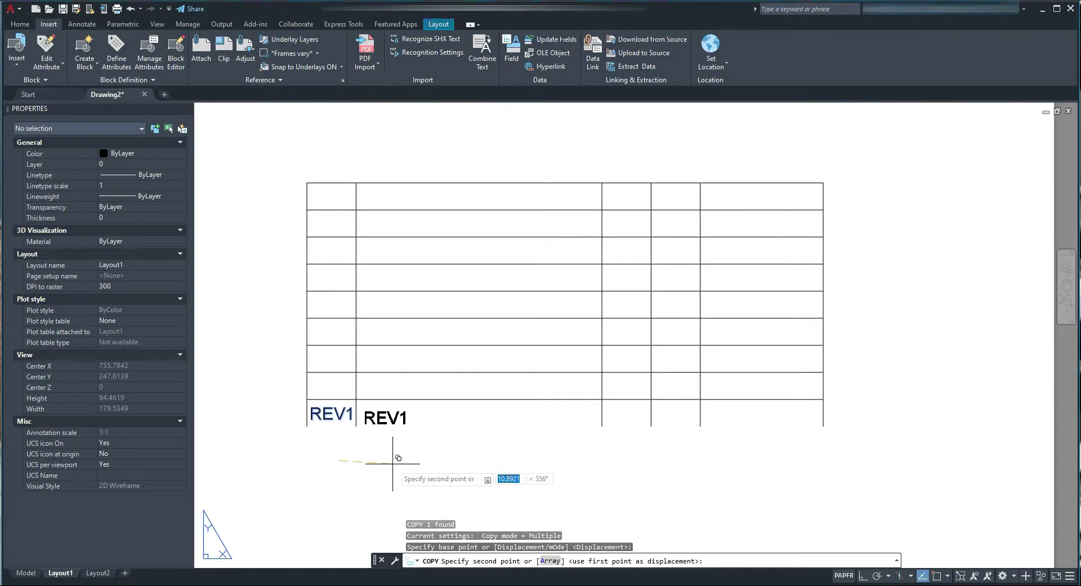
key("F8")
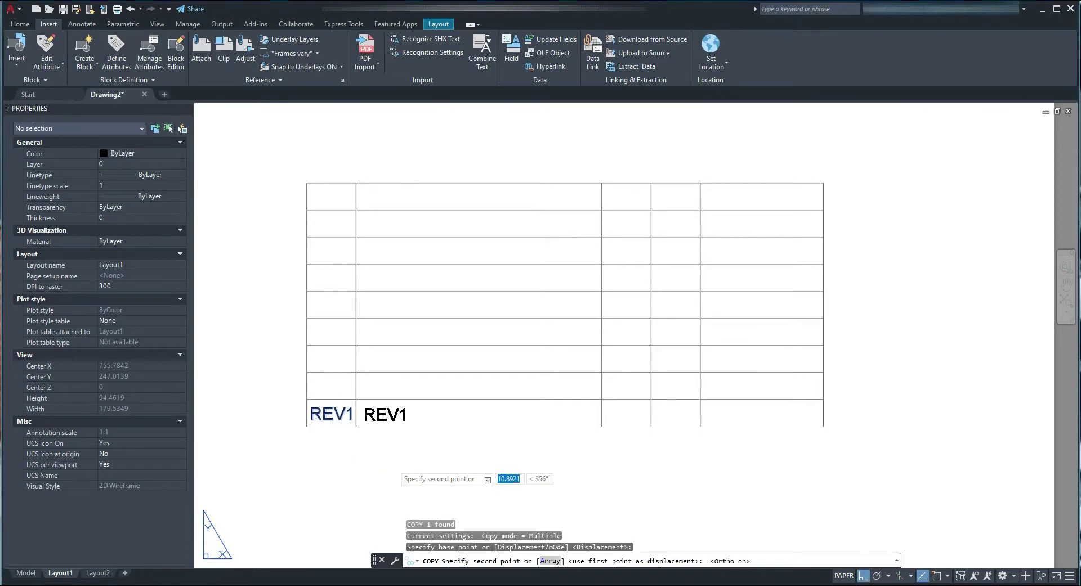
left_click(393, 460)
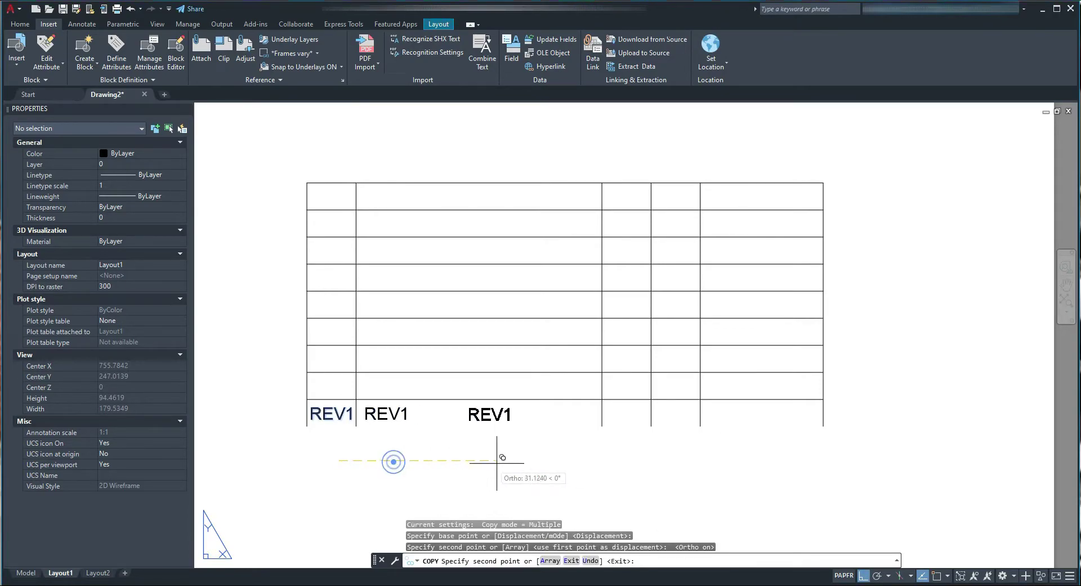
left_click(633, 471)
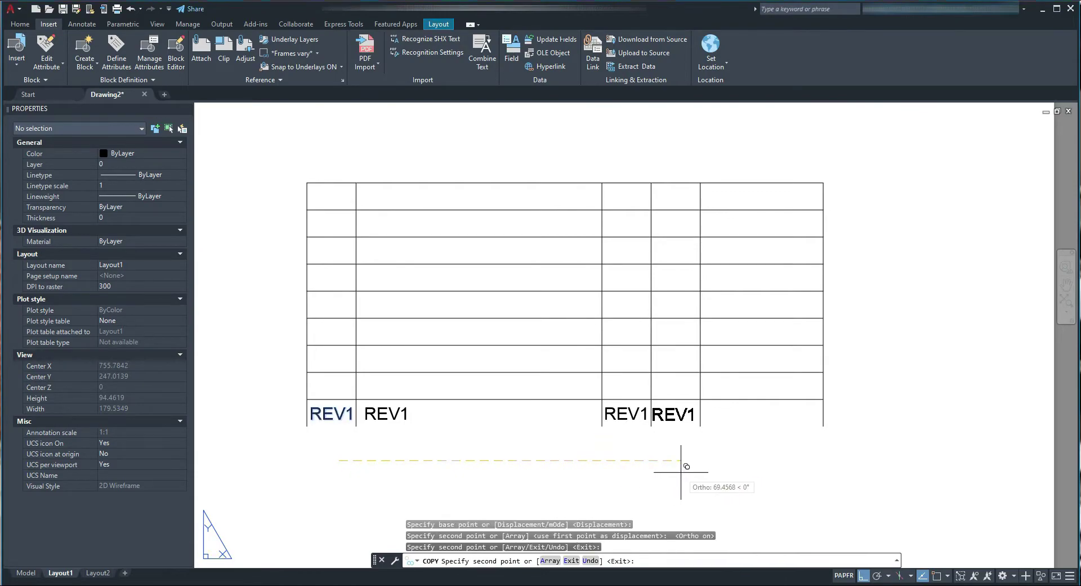
left_click(682, 472)
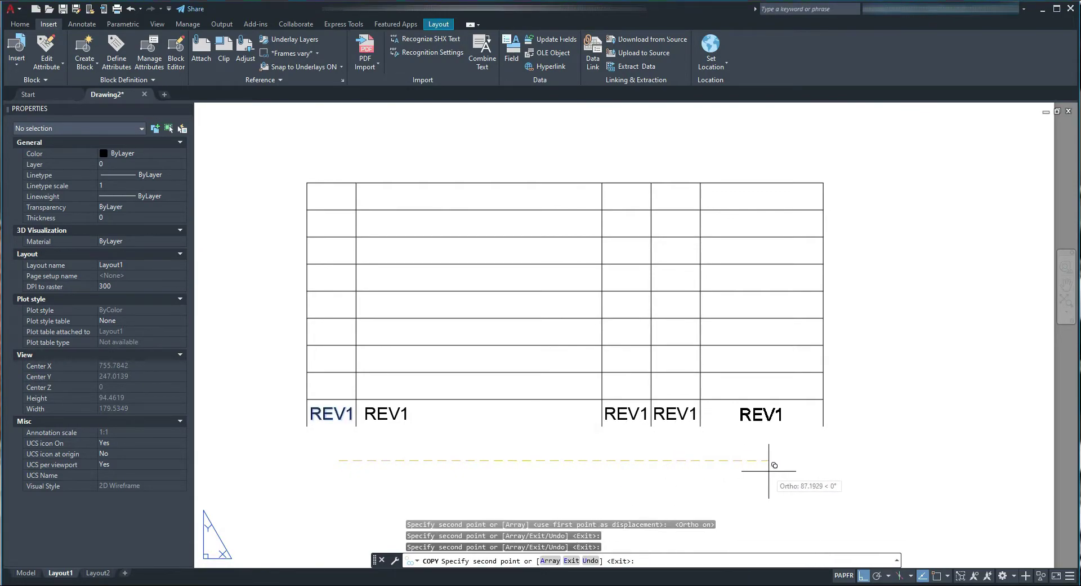
left_click(769, 471)
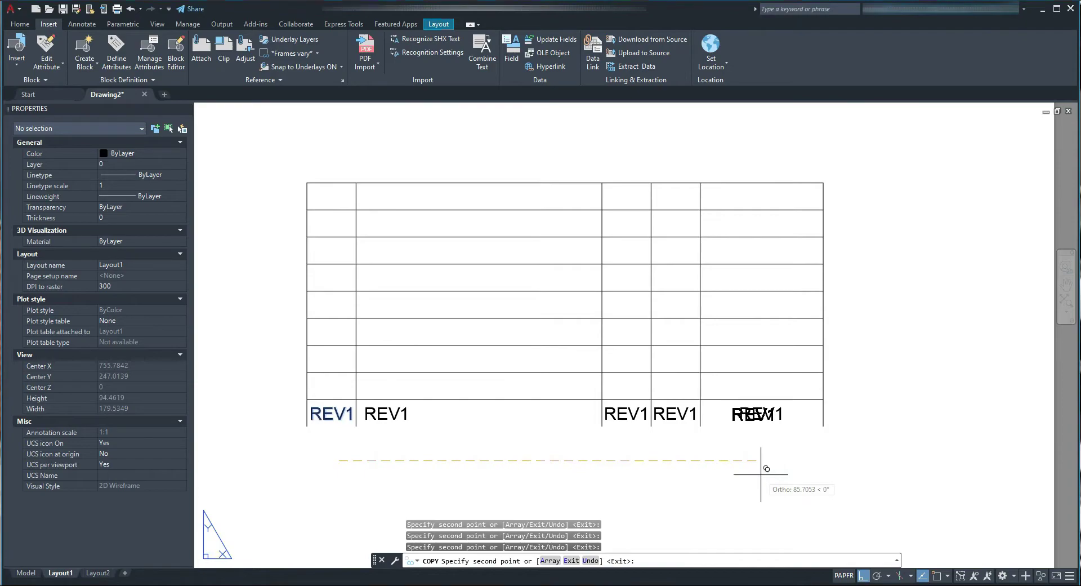
key("Escape")
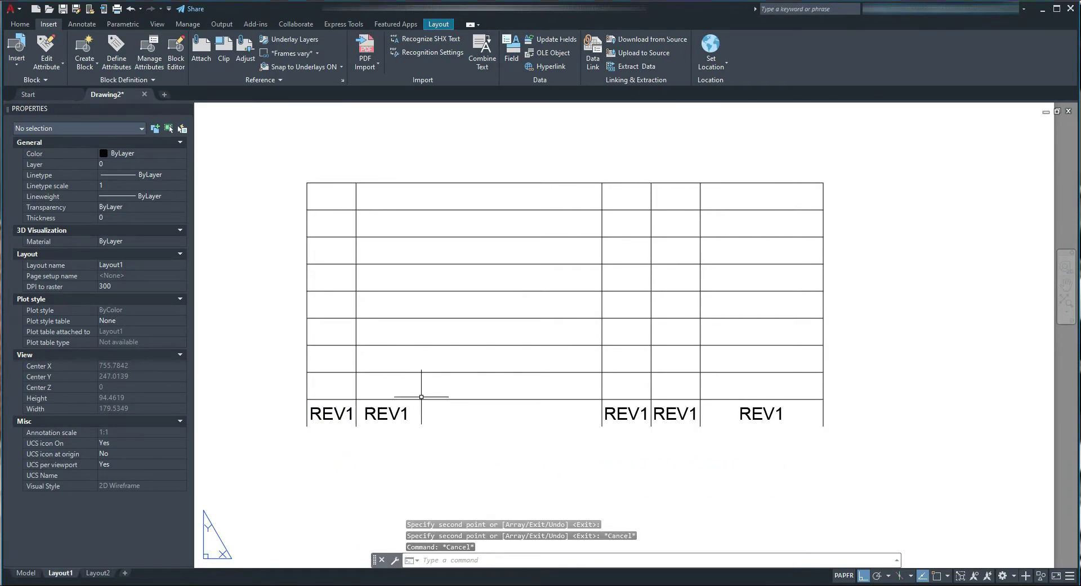
Change the tag and prompt of the attribute in the second cell of the bottom row to DESCRIPTION1
left_click(383, 414)
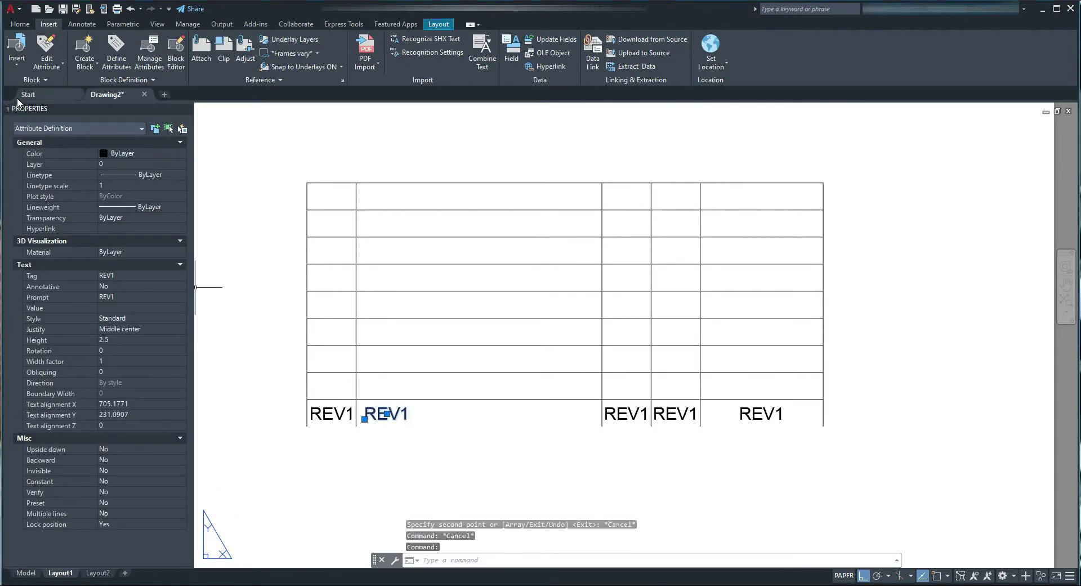
left_click(131, 275)
type("DES")
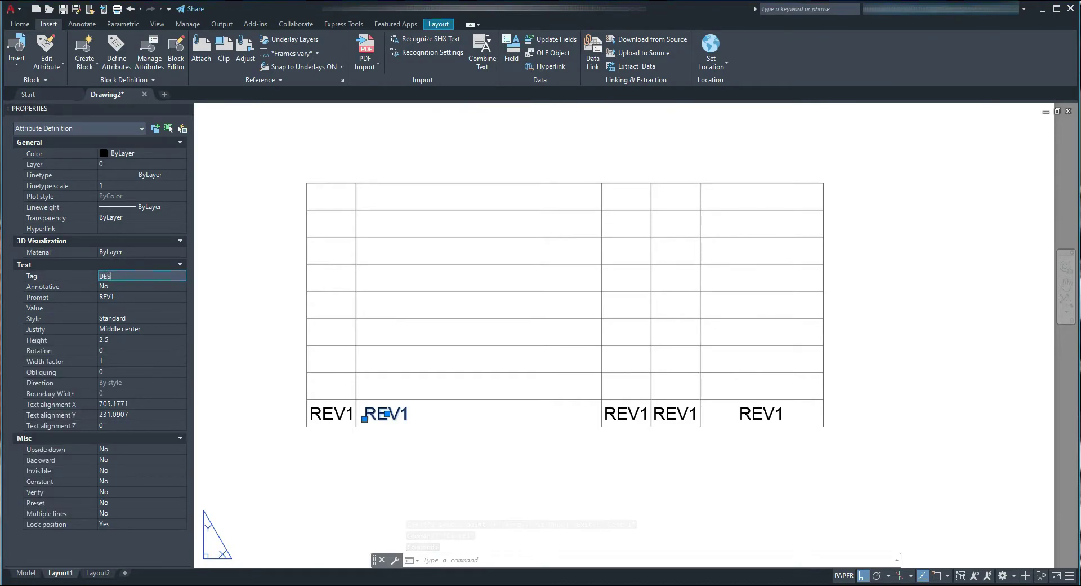
type("CRIPTION1")
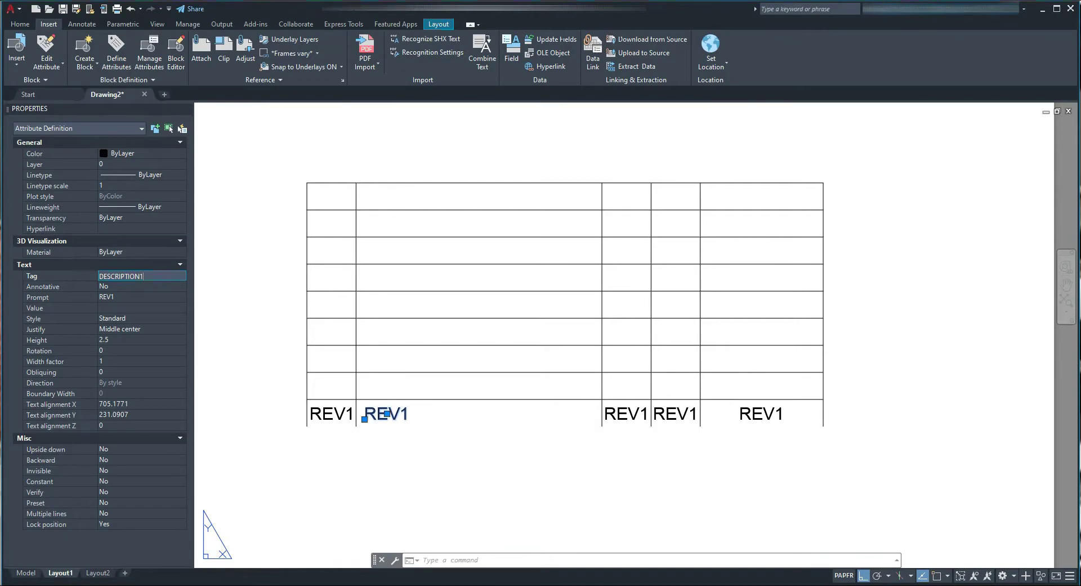
left_click_drag(156, 277, 80, 274)
left_click(130, 296)
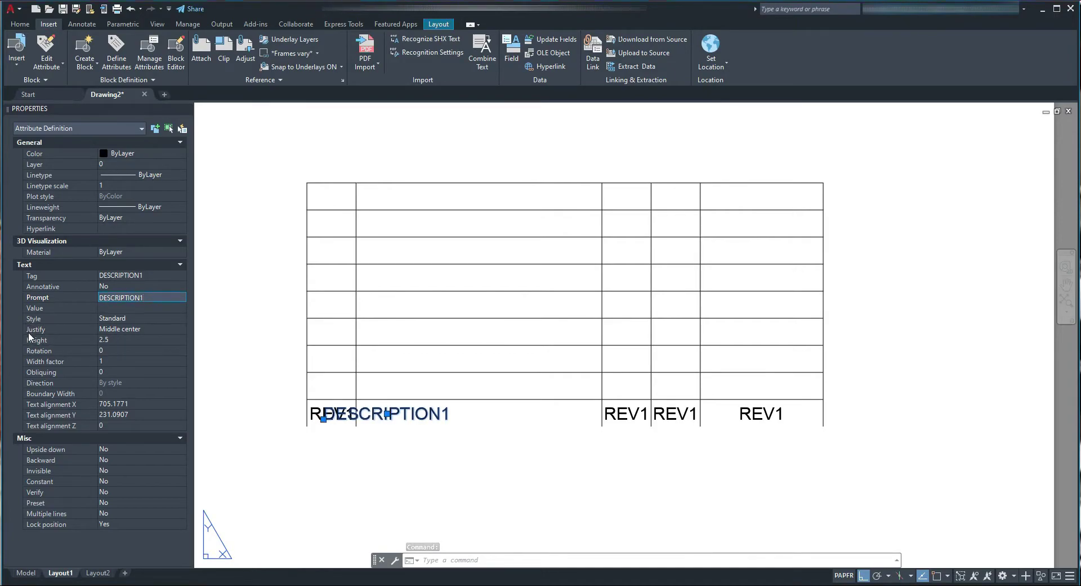
Set the justification of the DESCRIPTION1 attribute to Middle left
left_click(138, 326)
left_click(180, 329)
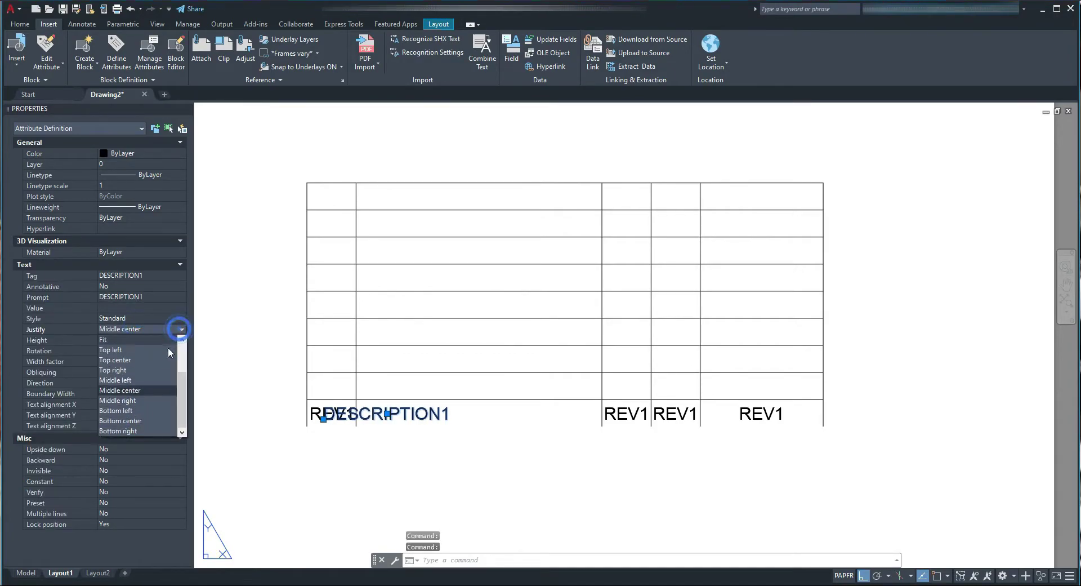
left_click(141, 389)
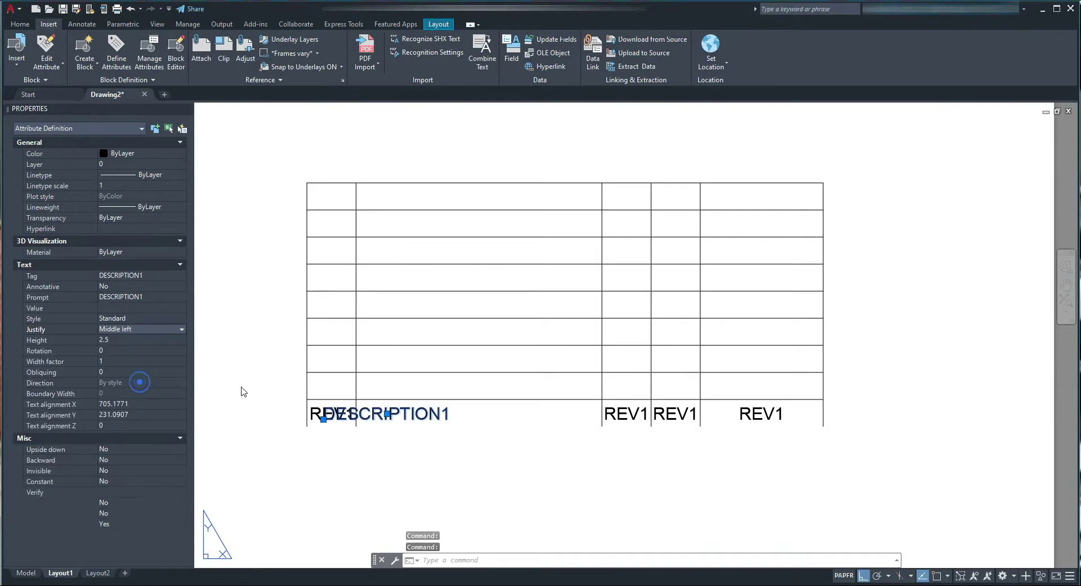
key("Escape")
key("Escape")
Move the DESCRIPTION1 attribute horizontally with Ortho on so it starts just inside the left edge of its cell
left_click(410, 446)
left_click(406, 428)
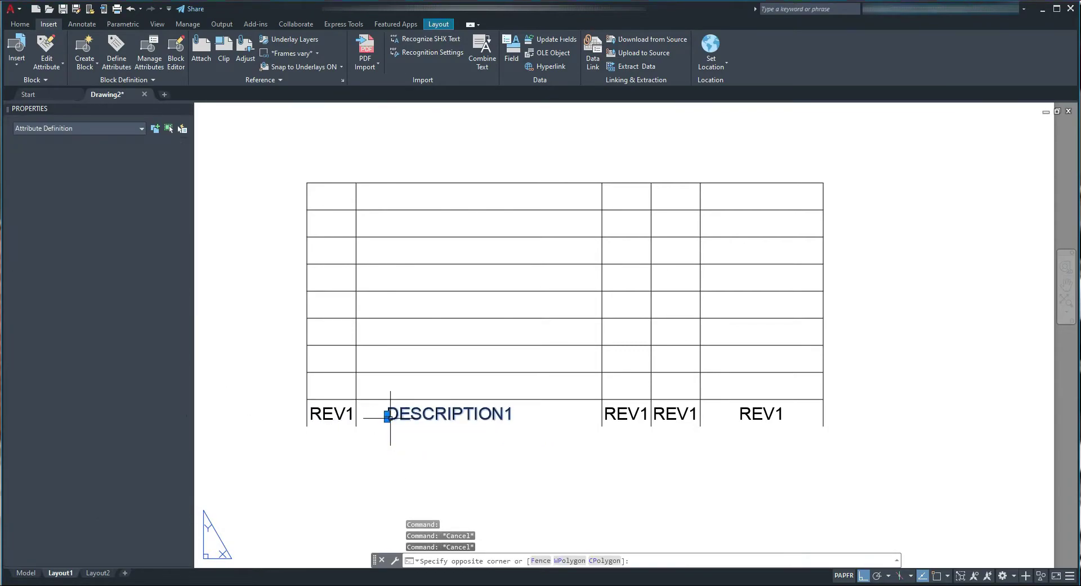
scroll(389, 431, "up", 5)
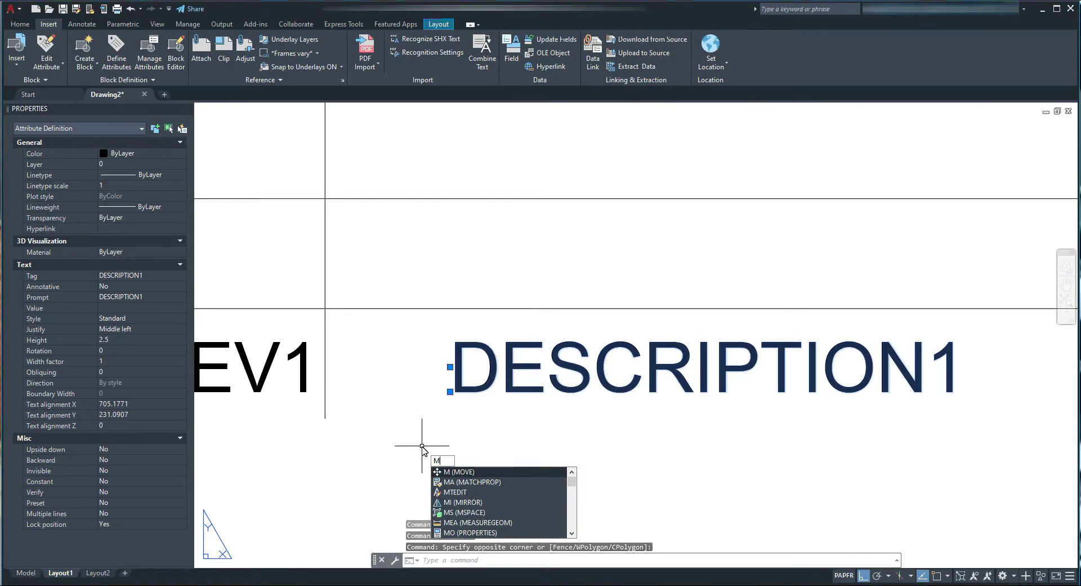
key("Return")
left_click(422, 446)
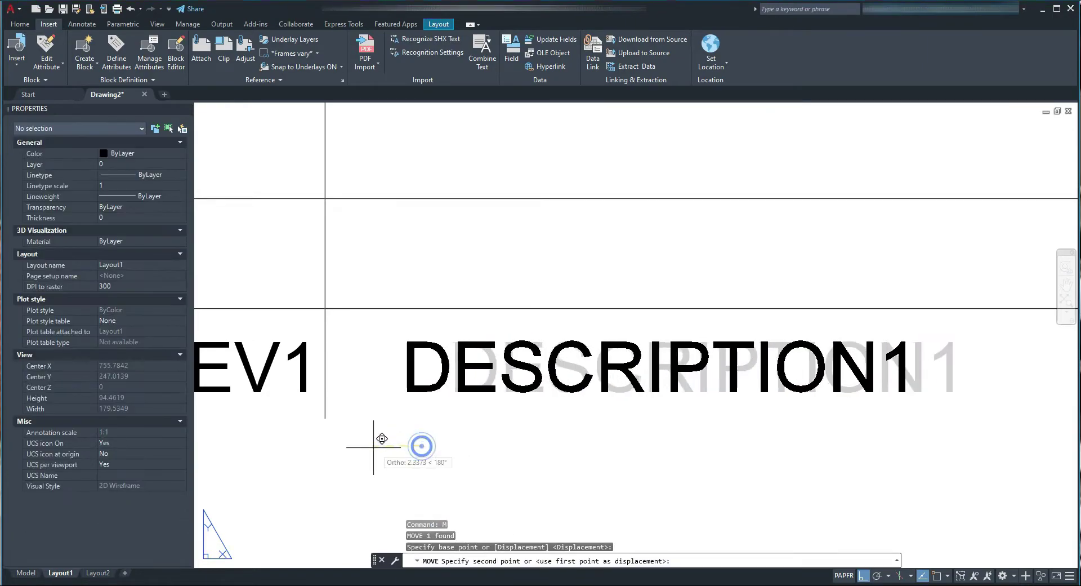
left_click(338, 444)
Change the tag and prompt of the attribute in the third cell of the bottom row to DRW1
scroll(495, 405, "down", 6)
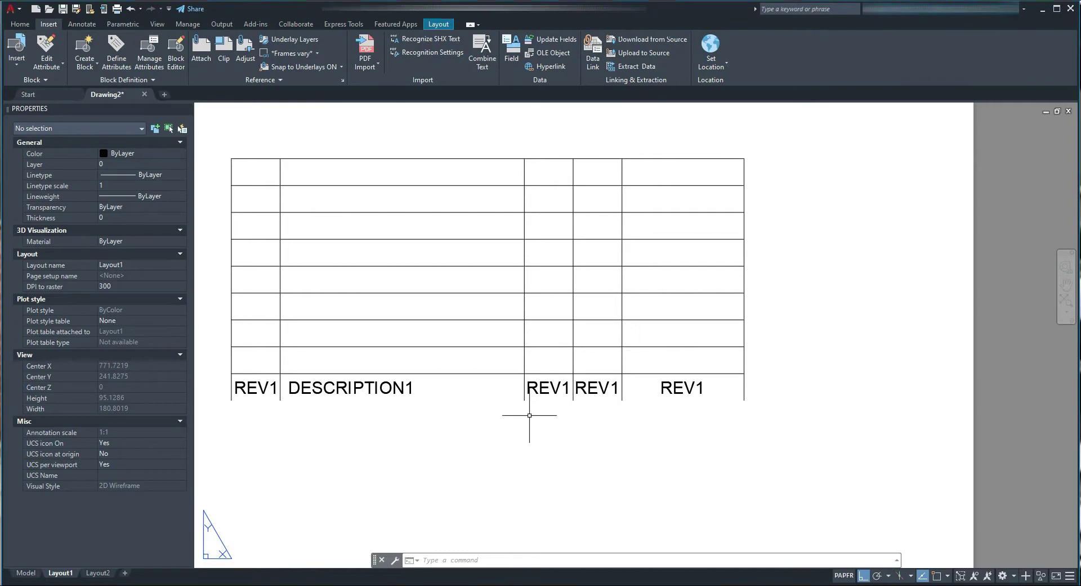
double_click(549, 388)
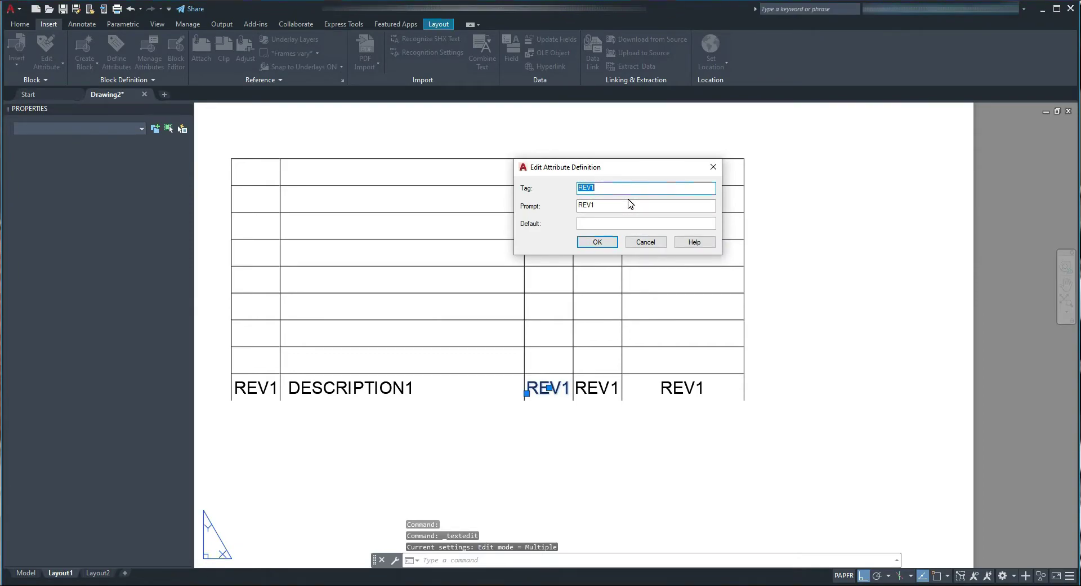
type("DRW1")
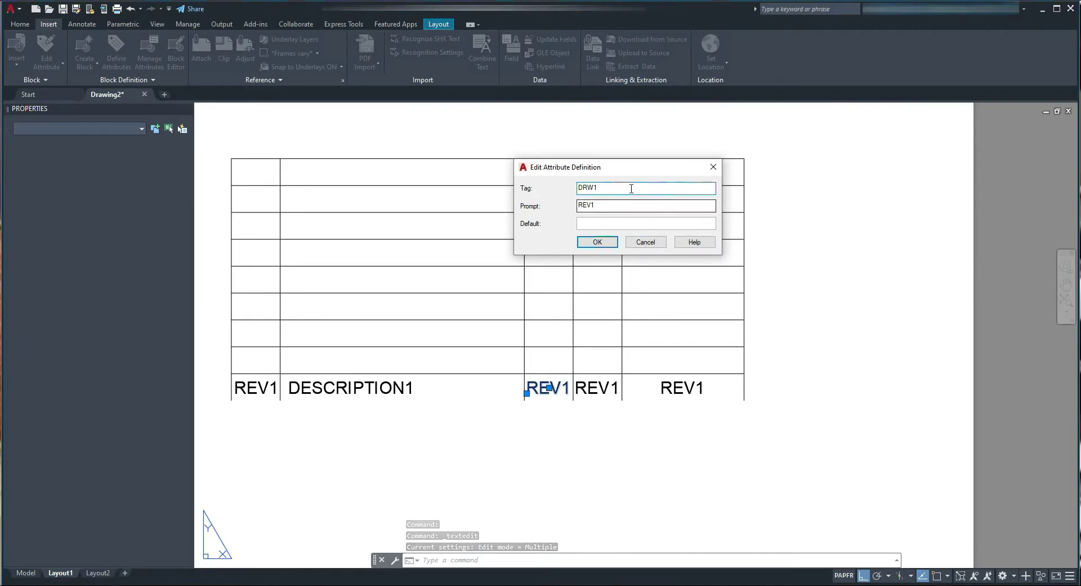
double_click(630, 188)
key("ctrl+c")
double_click(610, 205)
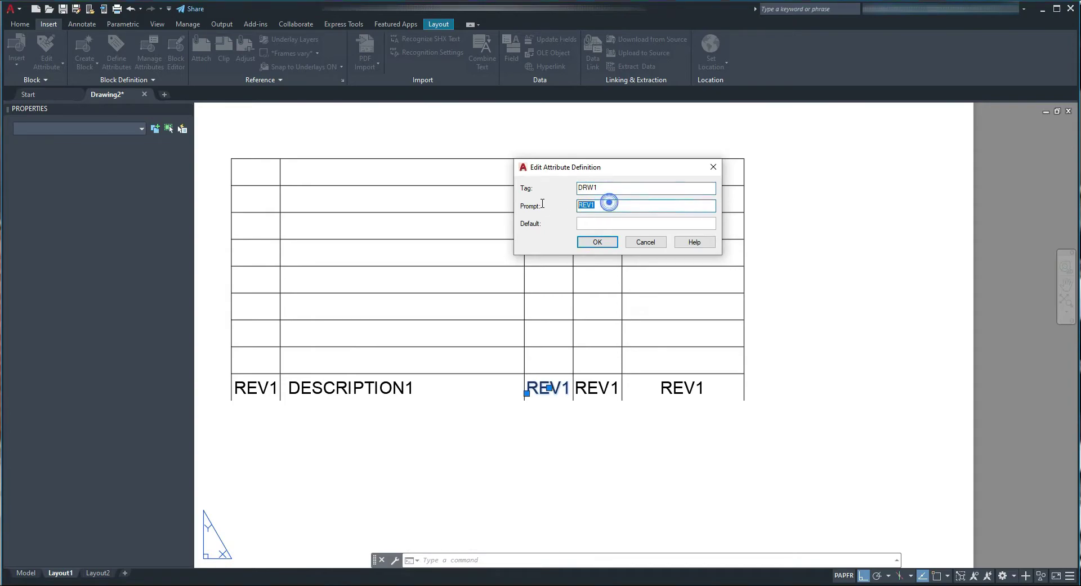
key("ctrl+v")
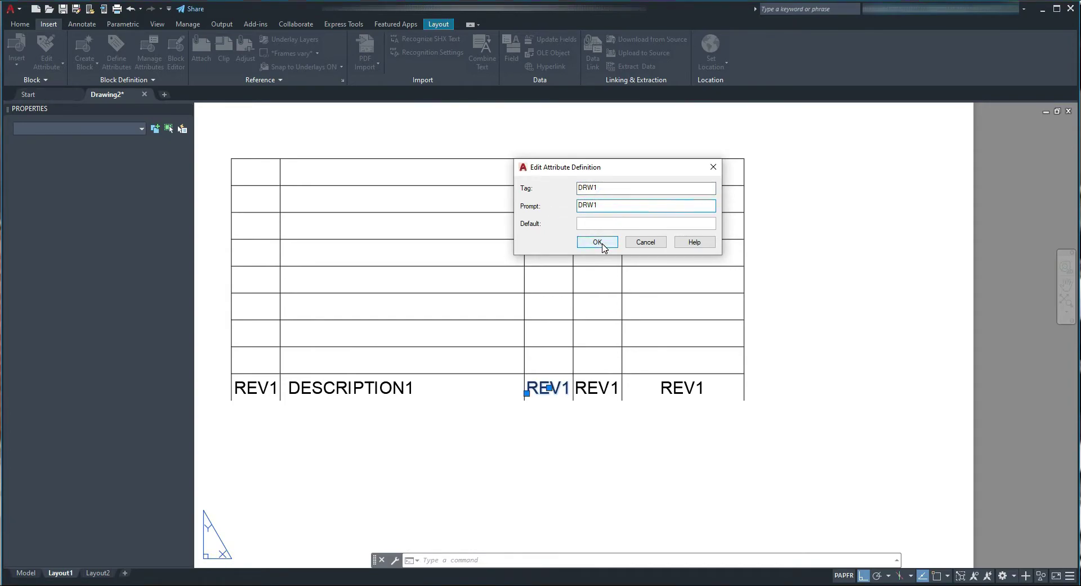
left_click(598, 242)
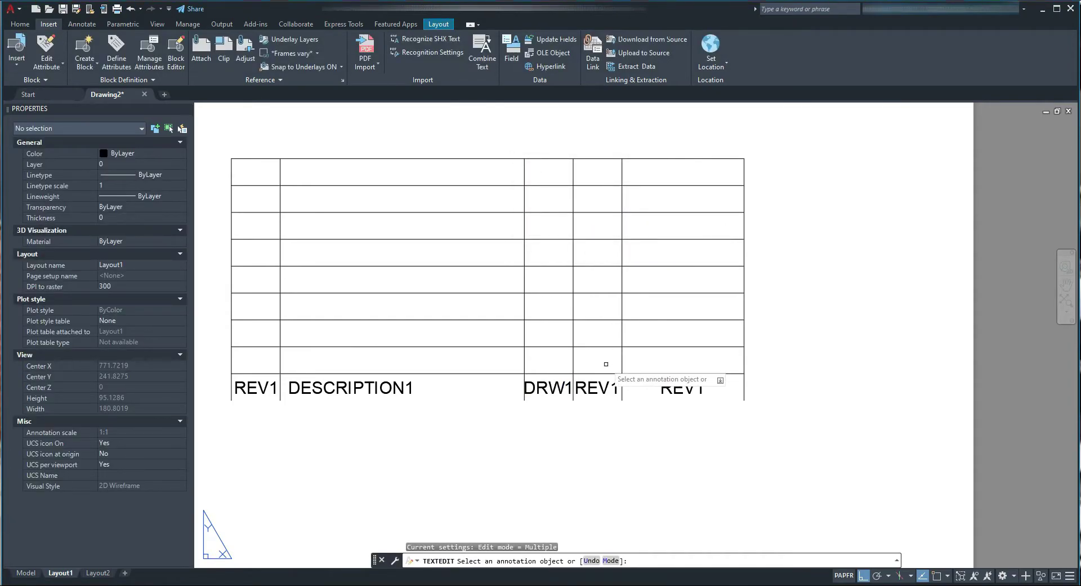
key("Escape")
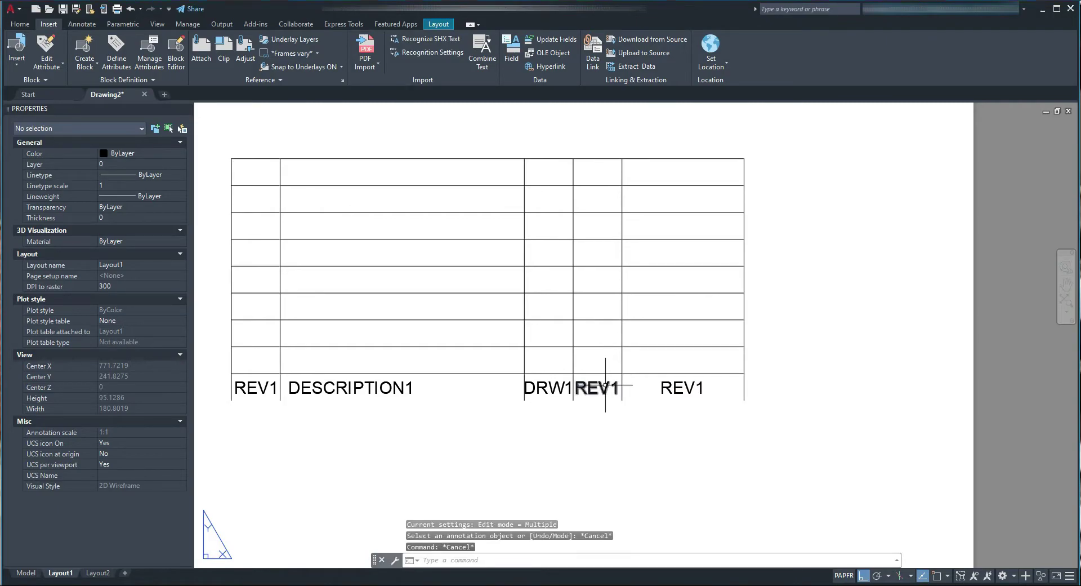
Change the tag and prompt of the attribute in the fourth cell of the bottom row to CHK1
double_click(606, 384)
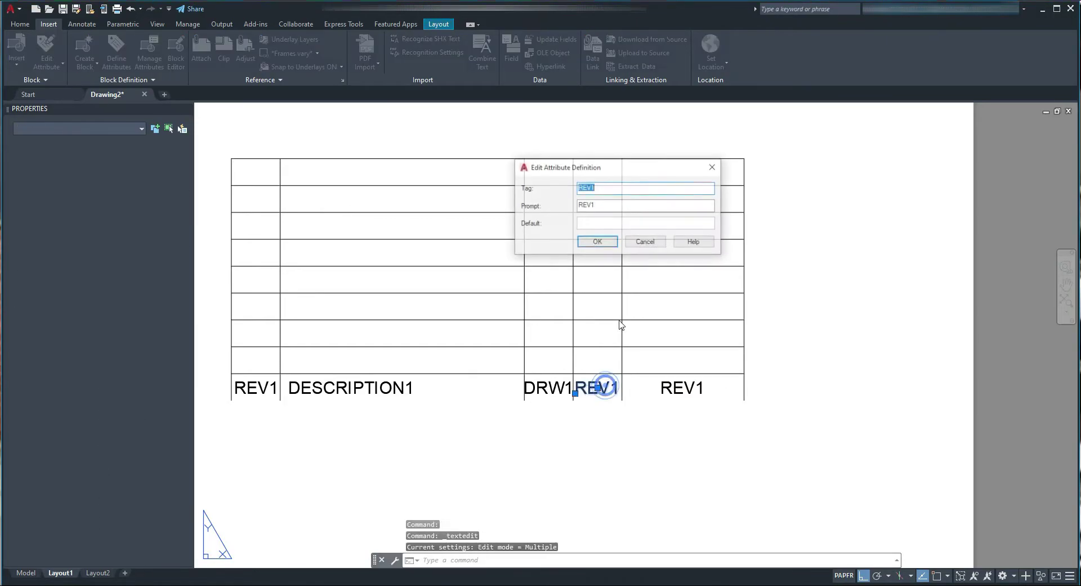
left_click(602, 188)
left_click_drag(602, 189, 567, 193)
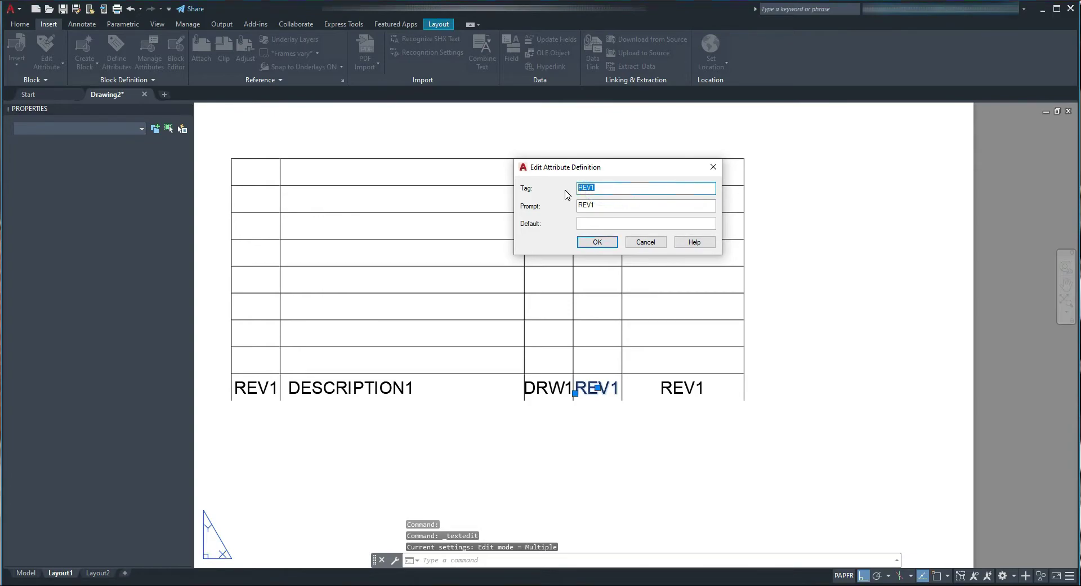
type("CHL")
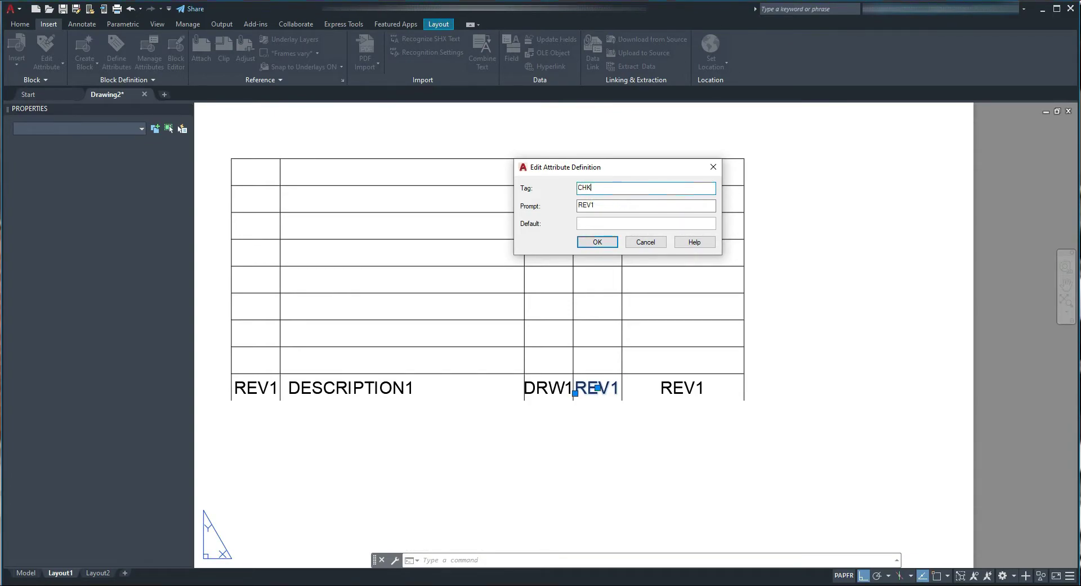
left_click_drag(588, 191, 571, 200)
key("ctrl+c")
double_click(617, 208)
key("ctrl+v")
left_click(603, 240)
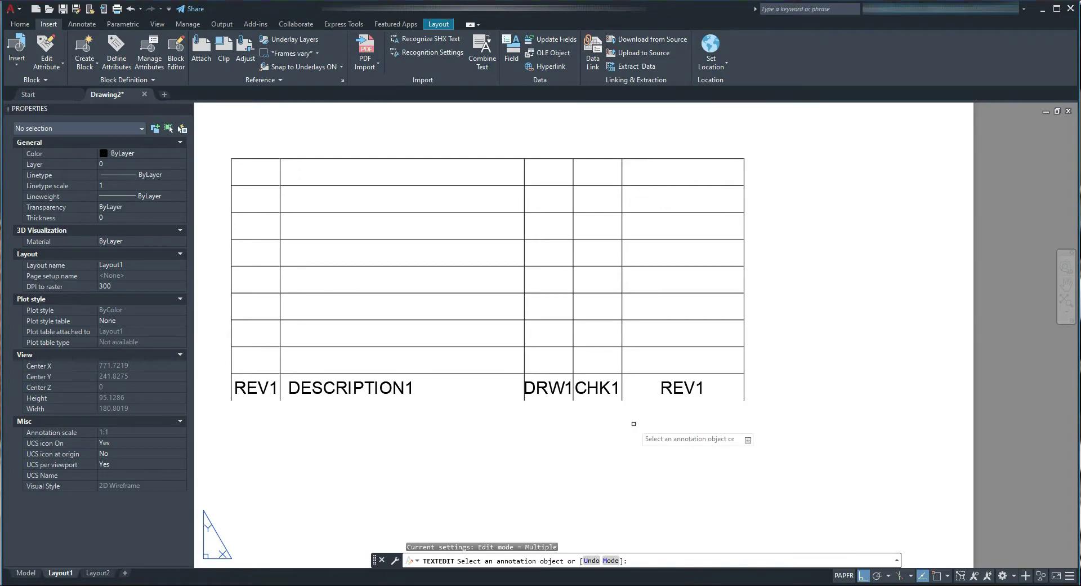
key("Escape")
key("Escape")
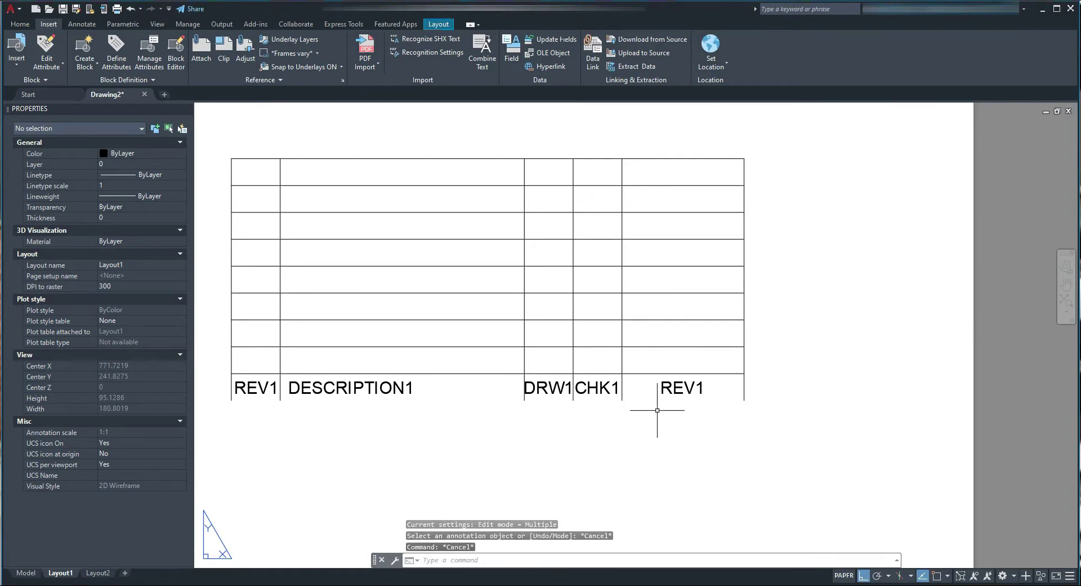
Change the tag and prompt of the attribute in the last cell of the bottom row to DATE1
double_click(676, 388)
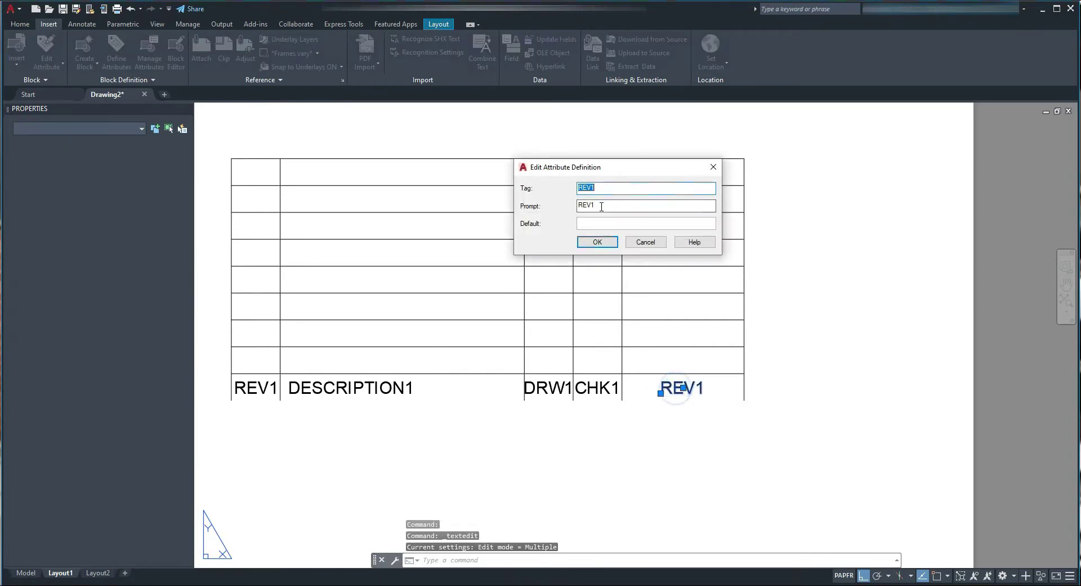
left_click(613, 189)
left_click_drag(614, 189, 579, 195)
type("DATE1")
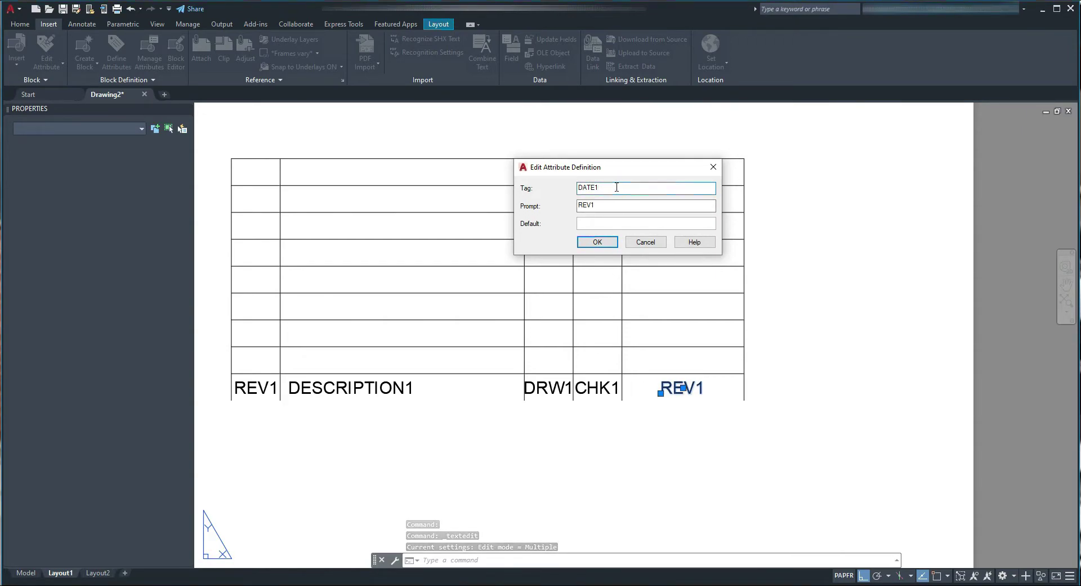
left_click_drag(621, 191, 560, 208)
key("ctrl+v")
left_click(606, 241)
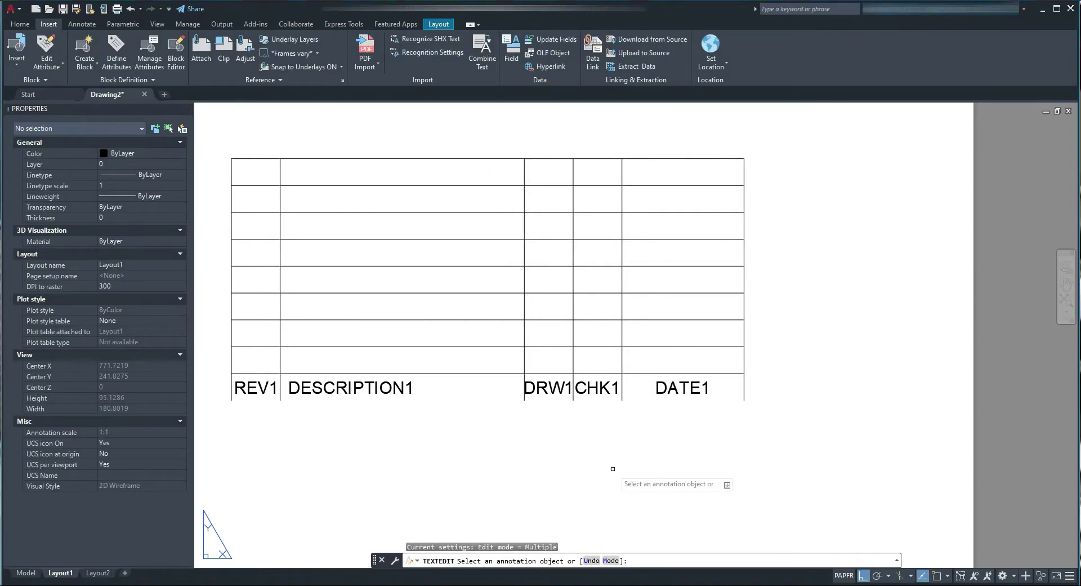
key("Escape")
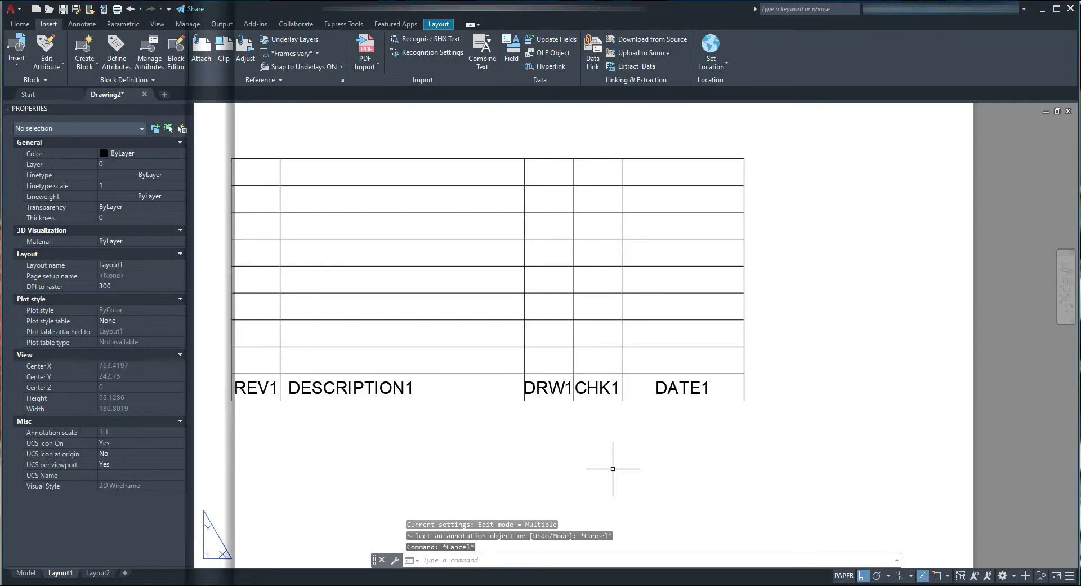
Copy the five bottom-row attributes into each of the eight rows above, using object snap on the row line endpoints
middle_click_drag(334, 431, 374, 435)
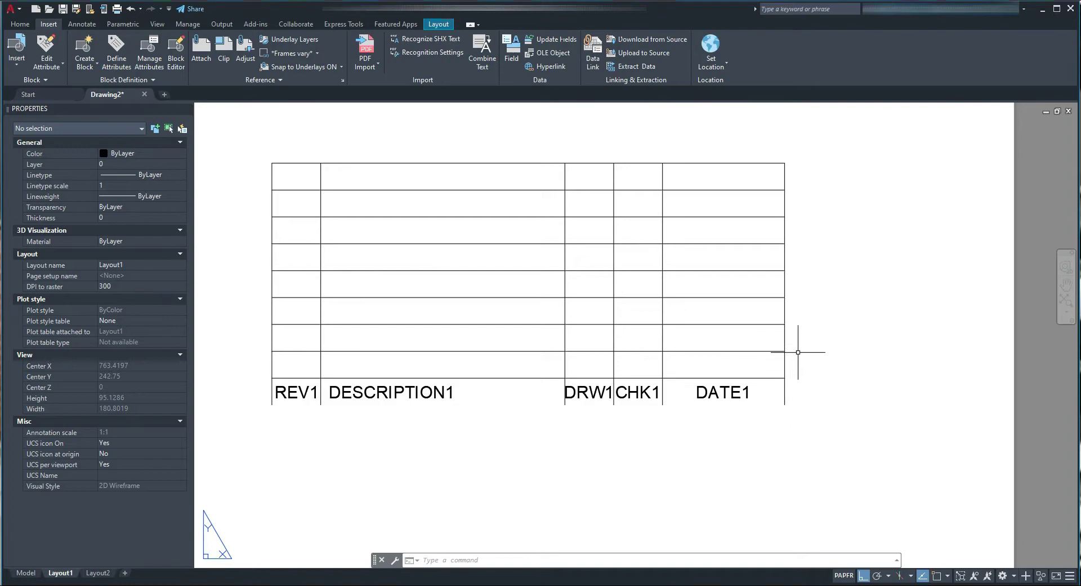
left_click(247, 385)
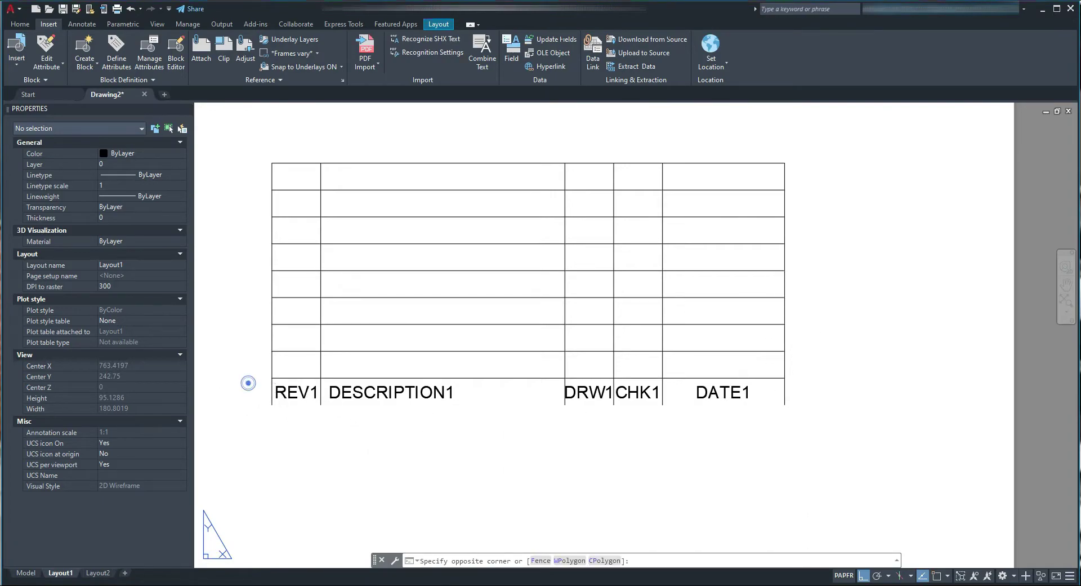
left_click(783, 421)
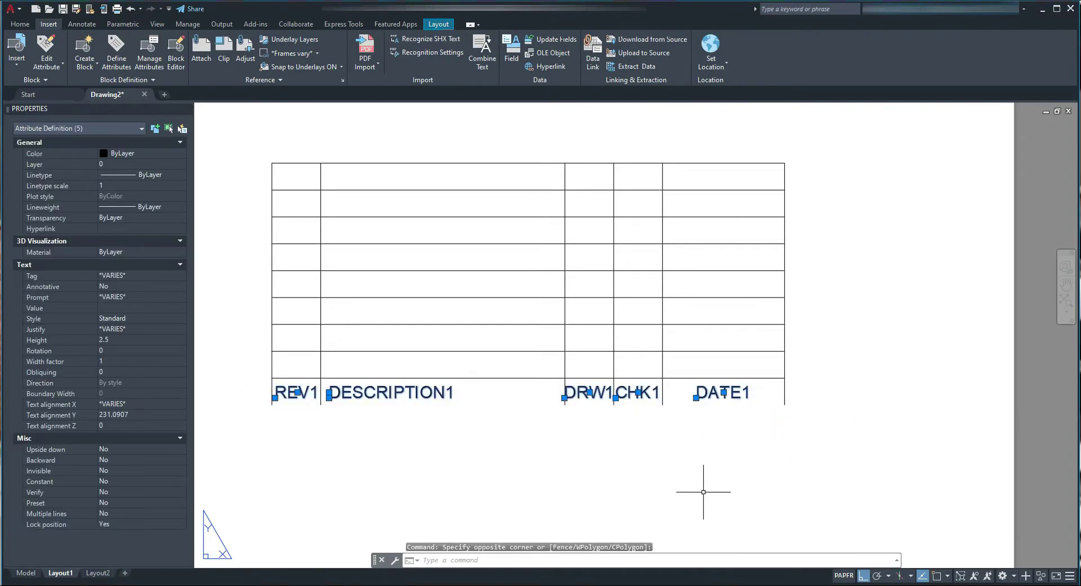
type("CO")
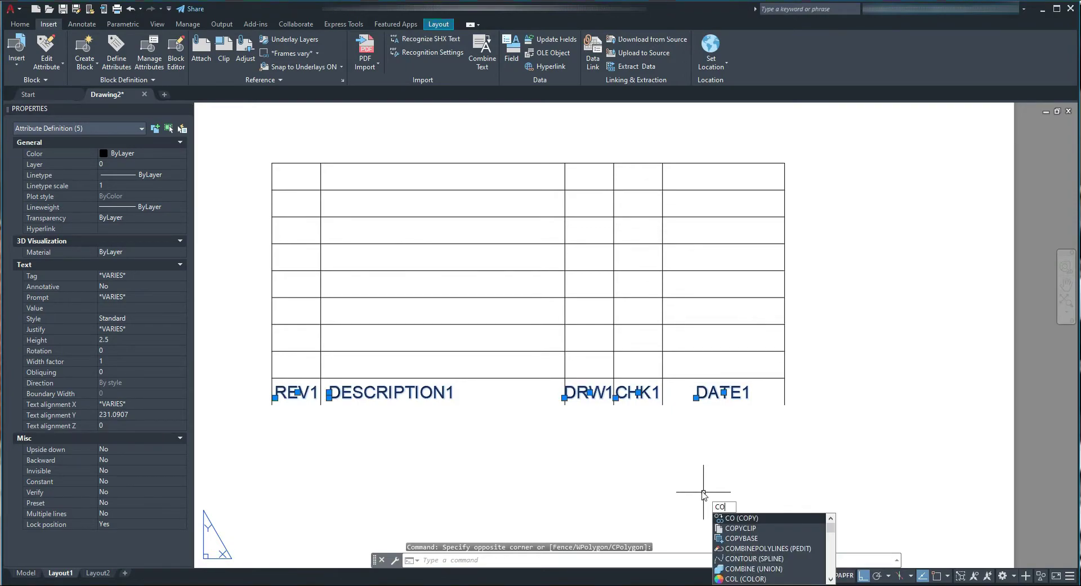
key("Return")
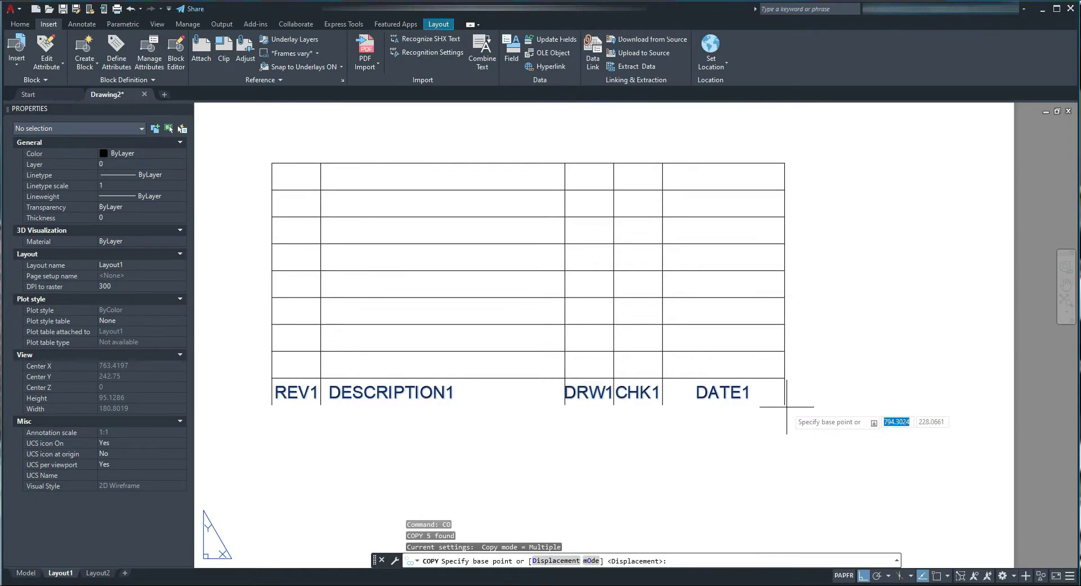
left_click(936, 575)
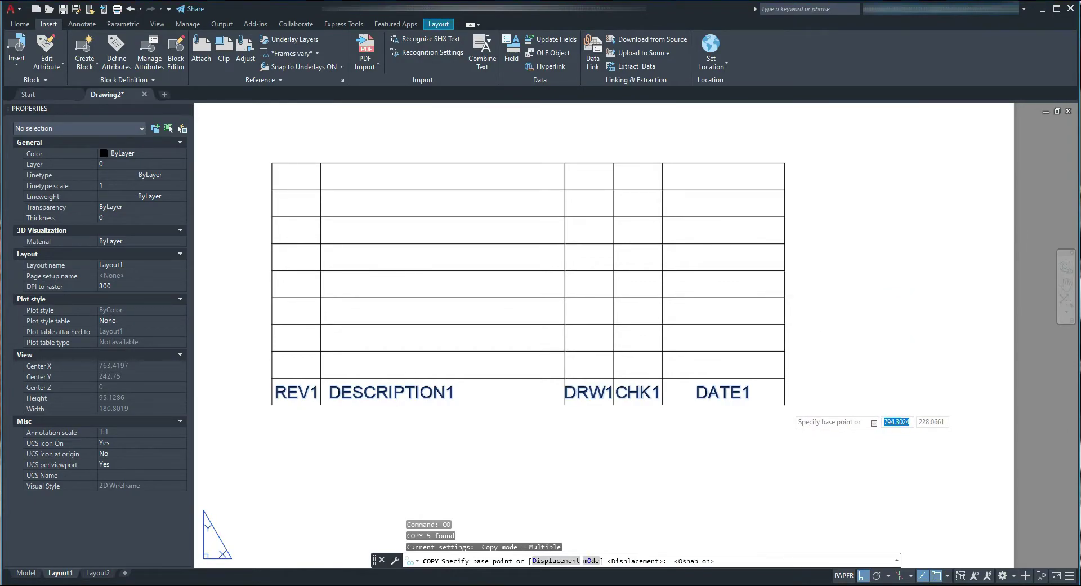
left_click(785, 405)
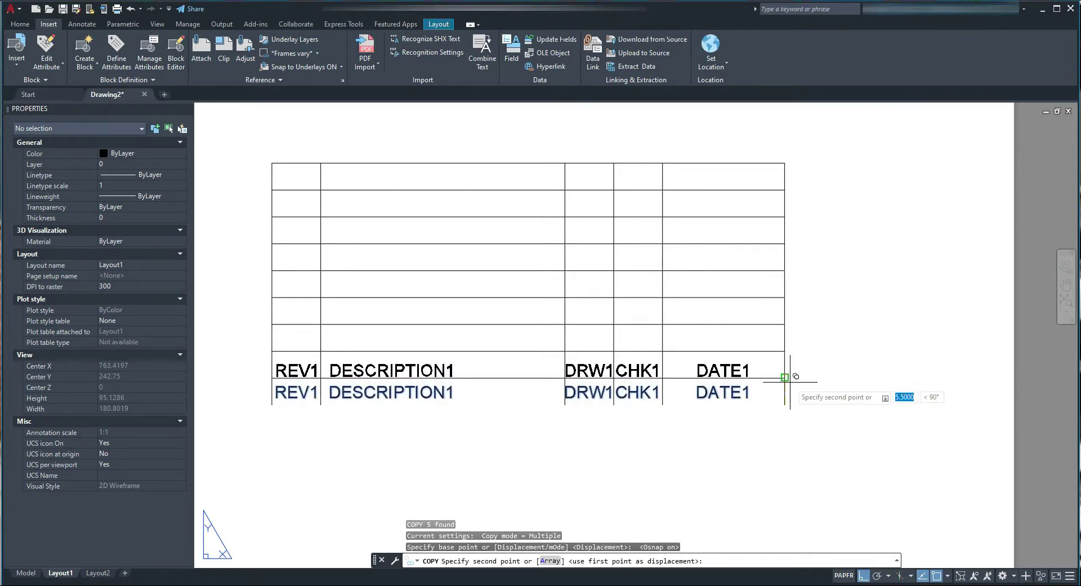
left_click(785, 377)
left_click(785, 351)
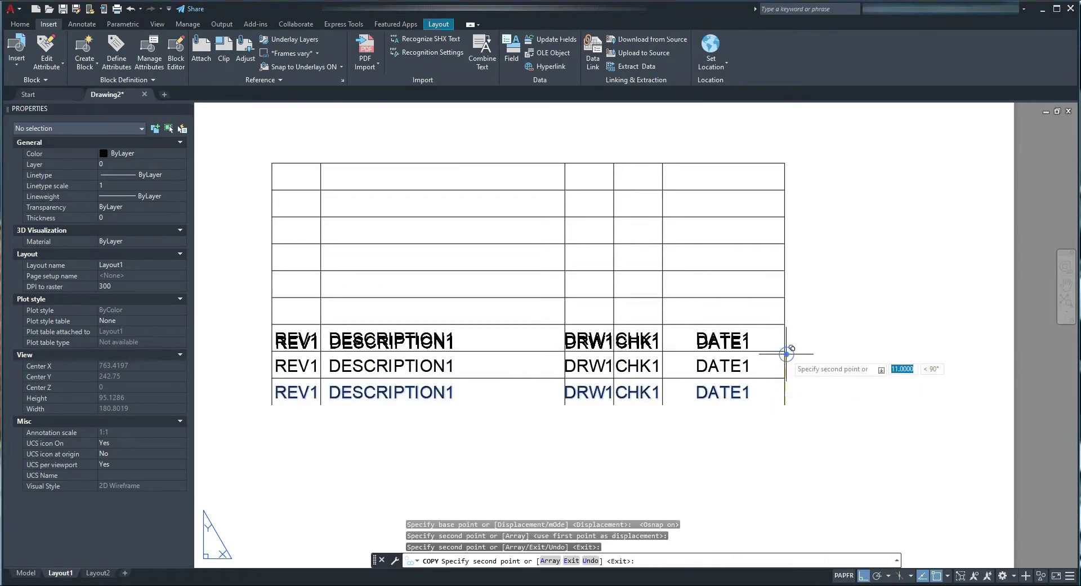
left_click(785, 324)
left_click(785, 296)
left_click(785, 270)
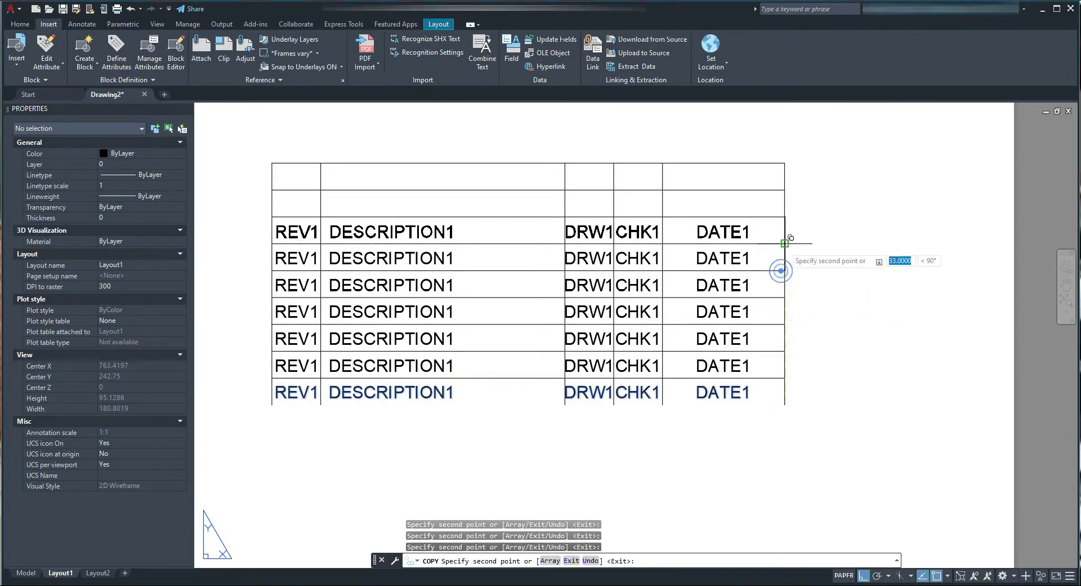
left_click(785, 243)
left_click(785, 216)
left_click(785, 189)
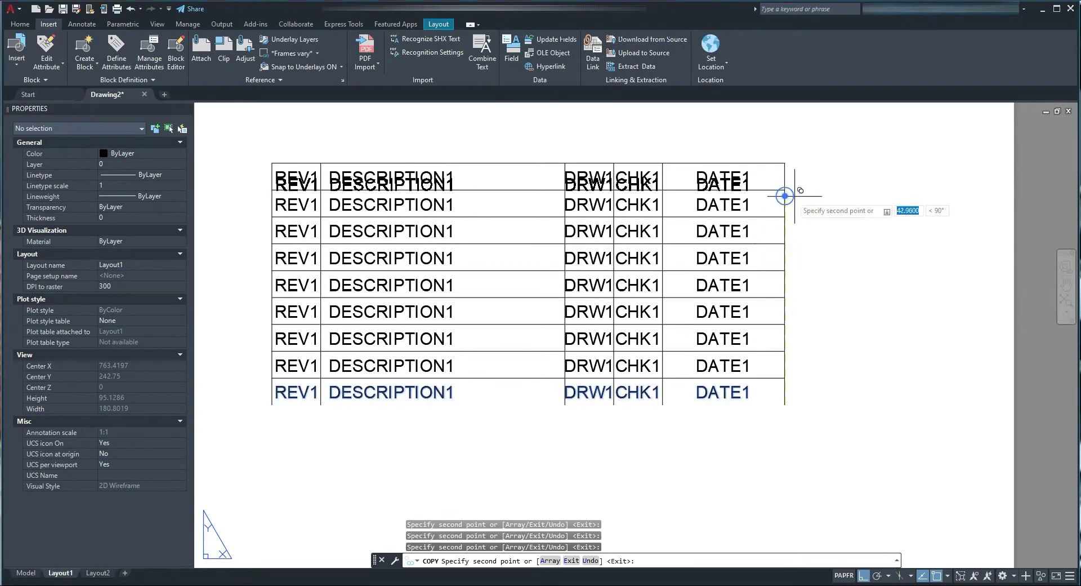
key("Escape")
key("Escape")
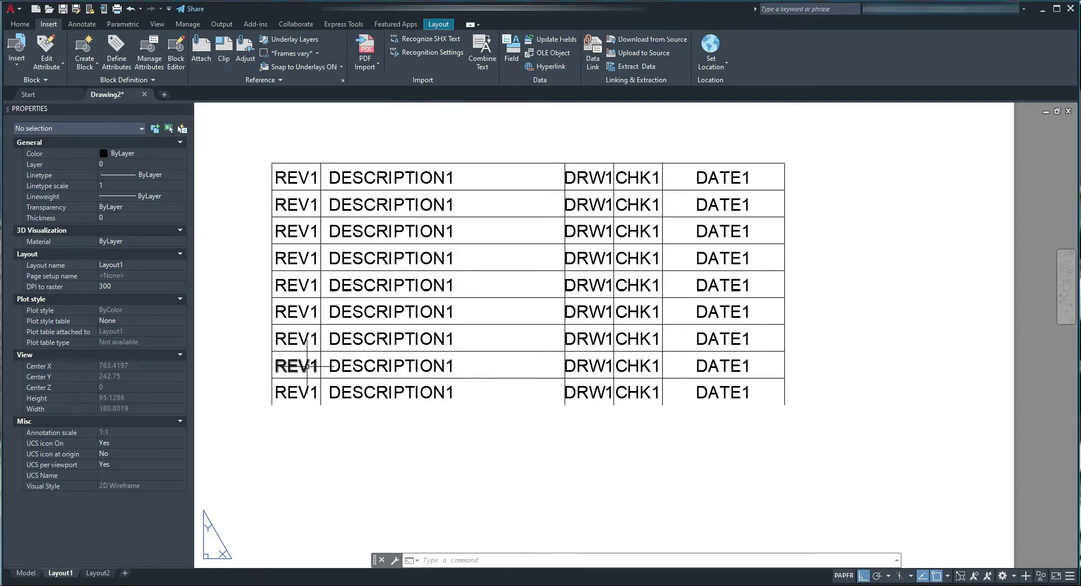
Change the tag and prompt of the REV attribute in the second row from the bottom to REV2
double_click(307, 366)
left_click(605, 186)
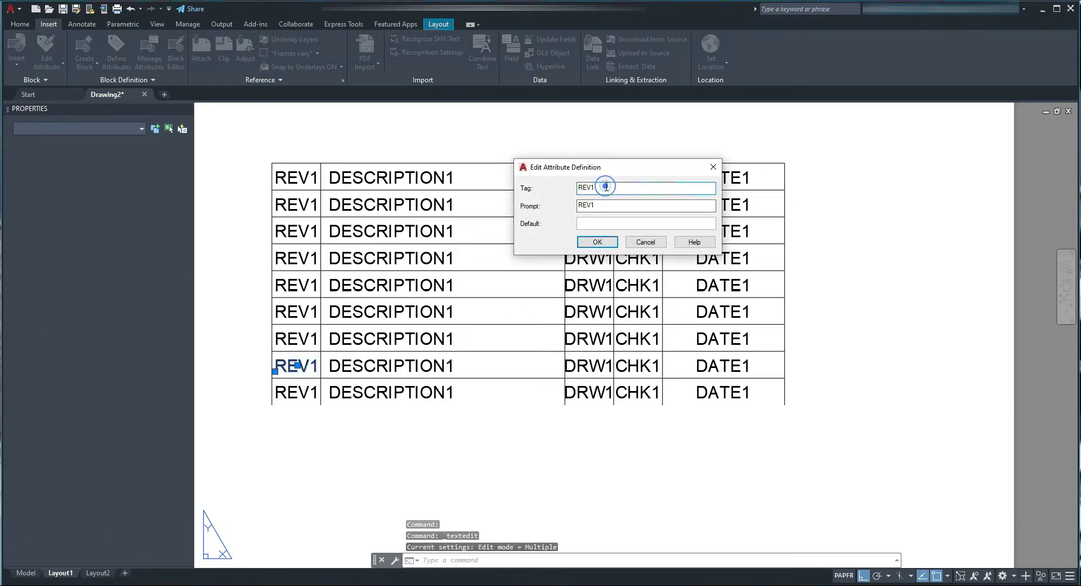
key("Tab")
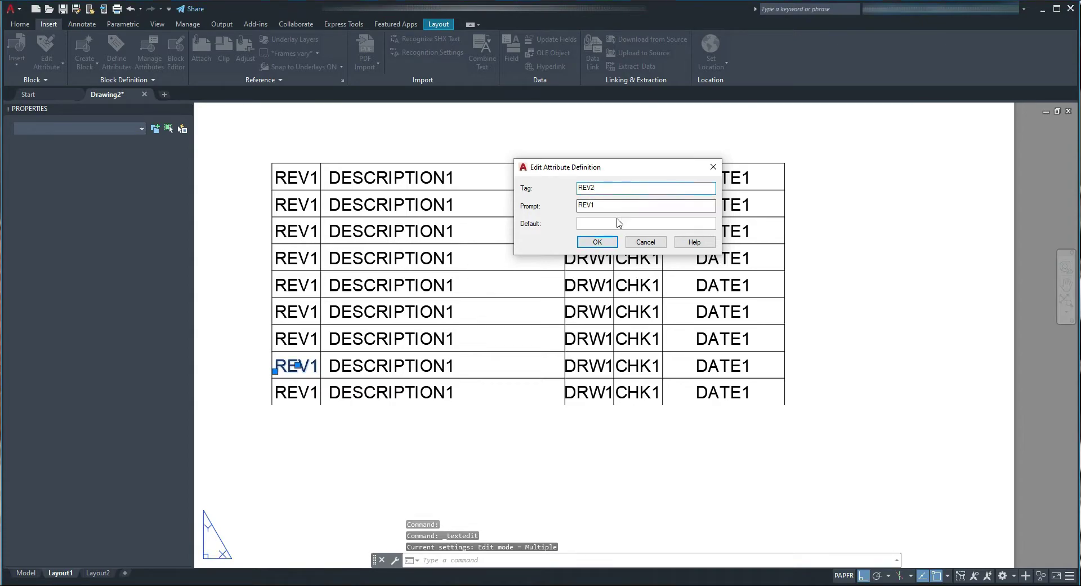
key("End")
key("BackSpace")
type("2")
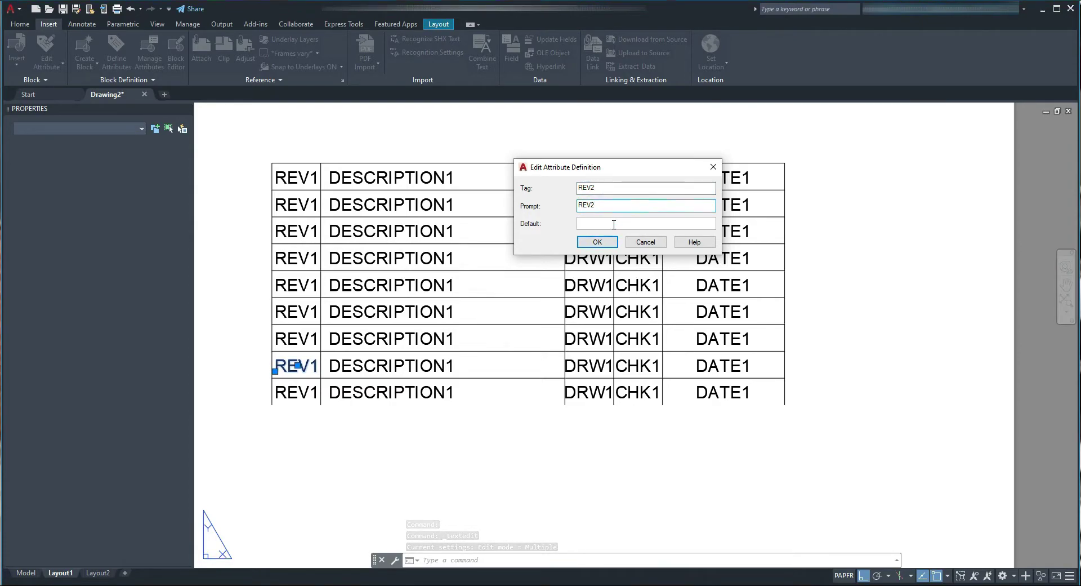
left_click(598, 241)
key("Escape")
Change the tag and prompt of the description attribute in the second row from the bottom to DESCRIPTION2
double_click(440, 361)
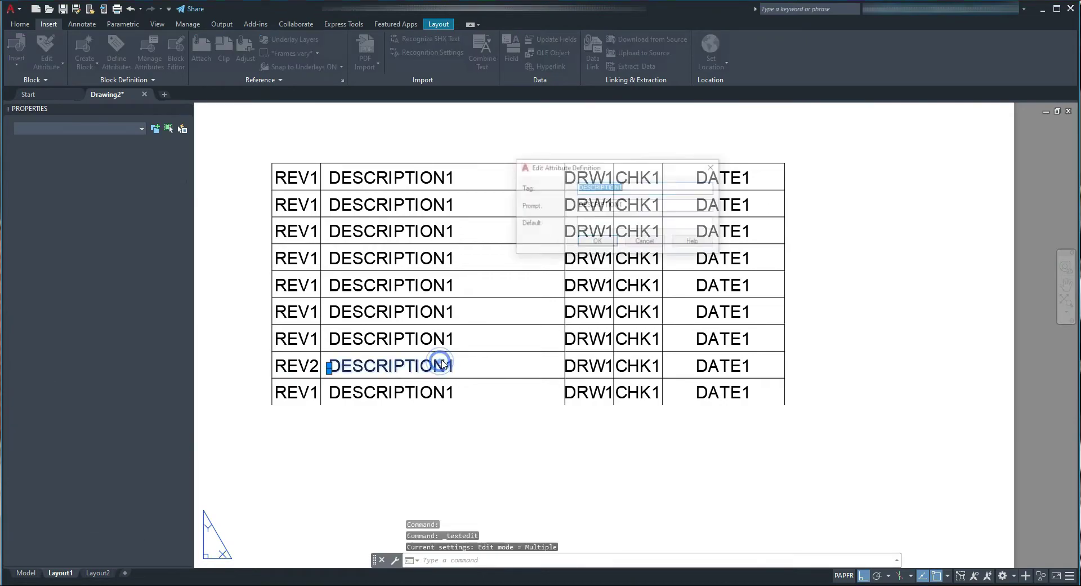
left_click(635, 188)
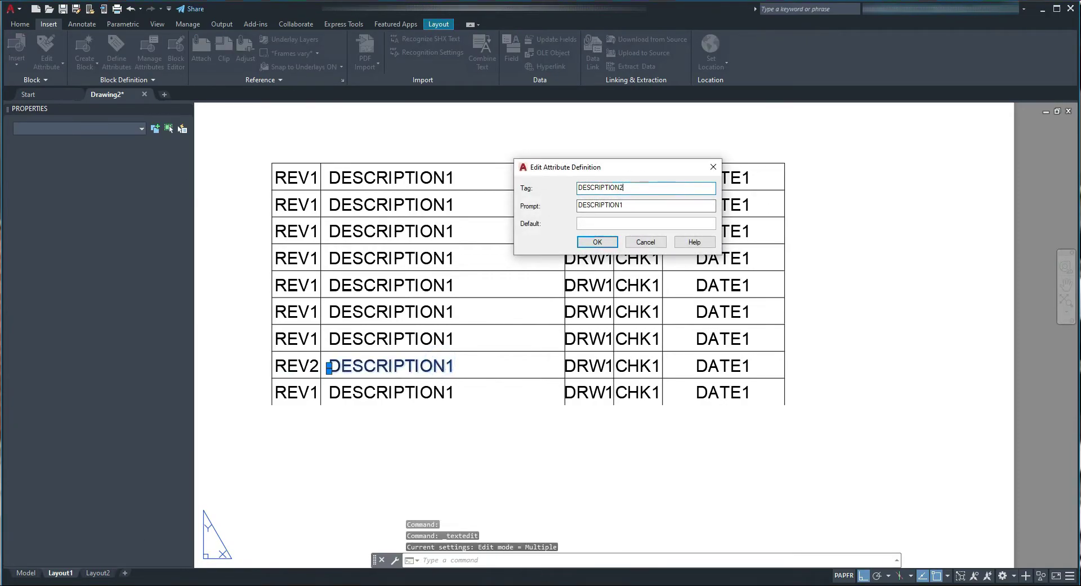
left_click(620, 207)
key("BackSpace")
type("2")
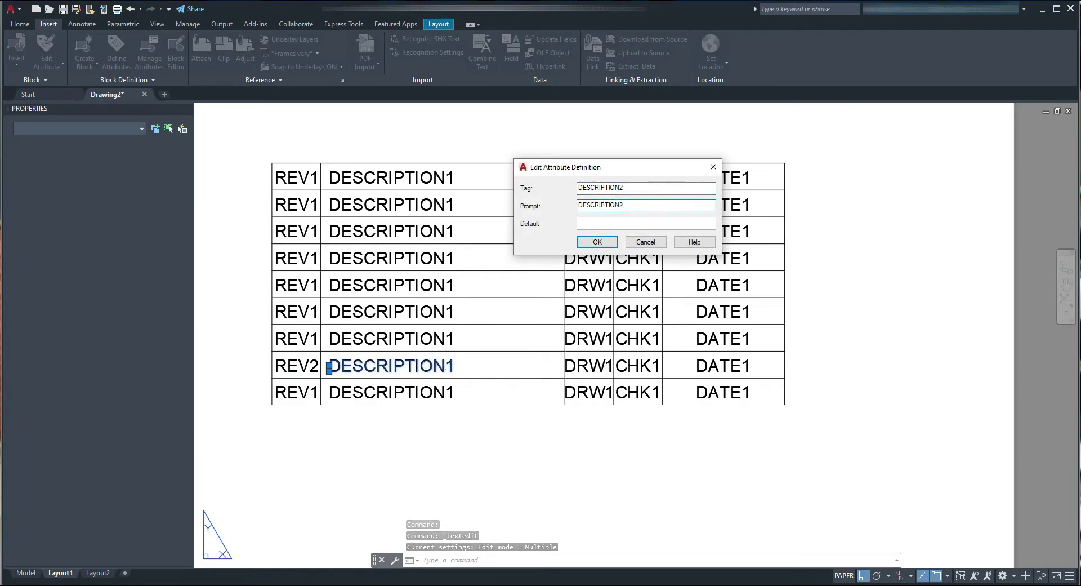
left_click(611, 239)
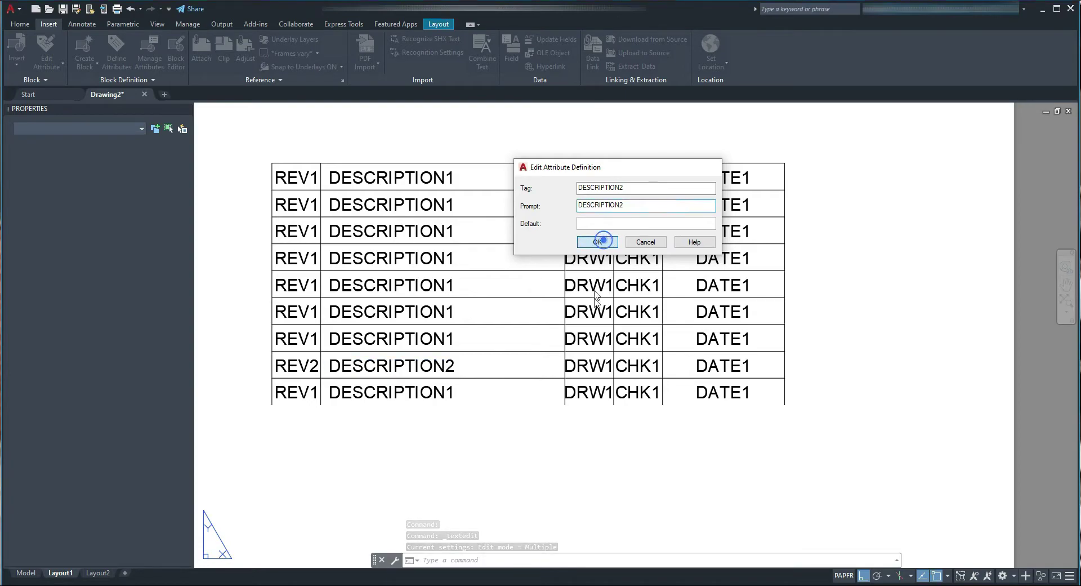
Change the tag and prompt of the DRW attribute in the second row from the bottom to DRW2
double_click(598, 364)
left_click(656, 191)
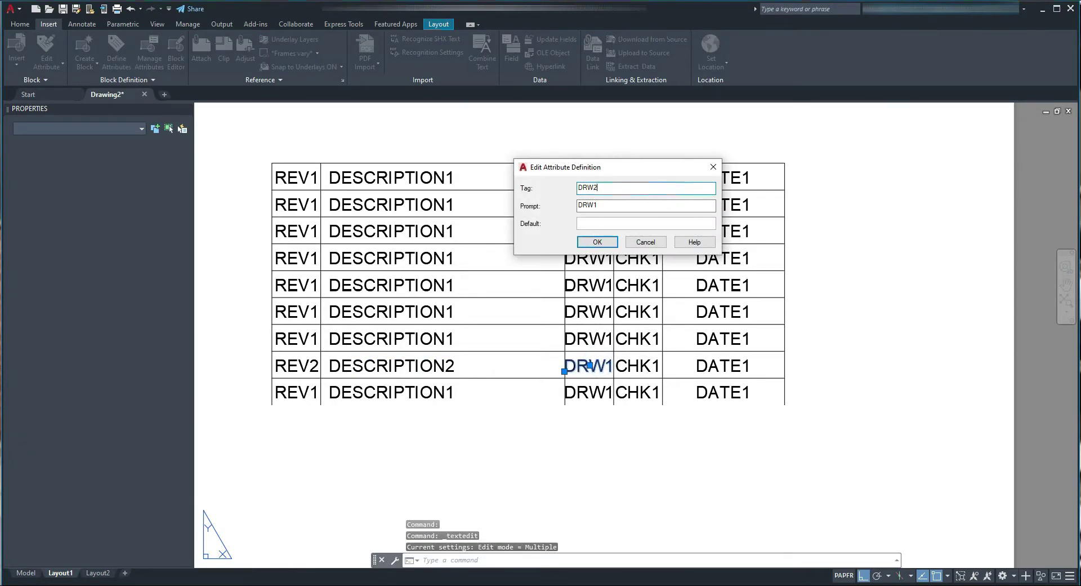
left_click(654, 204)
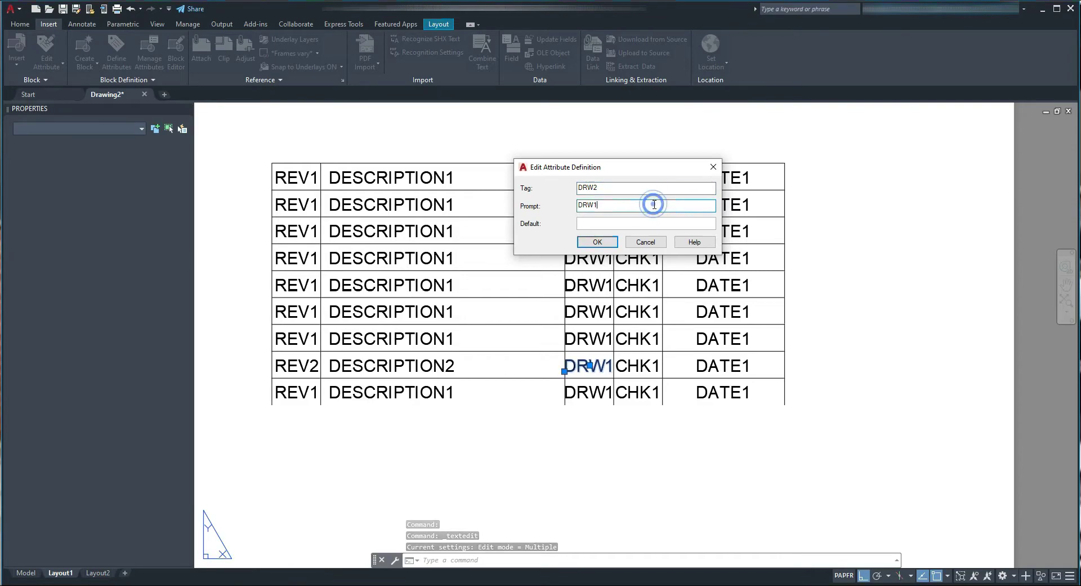
left_click(598, 241)
key("Escape")
key("Escape")
key("Escape")
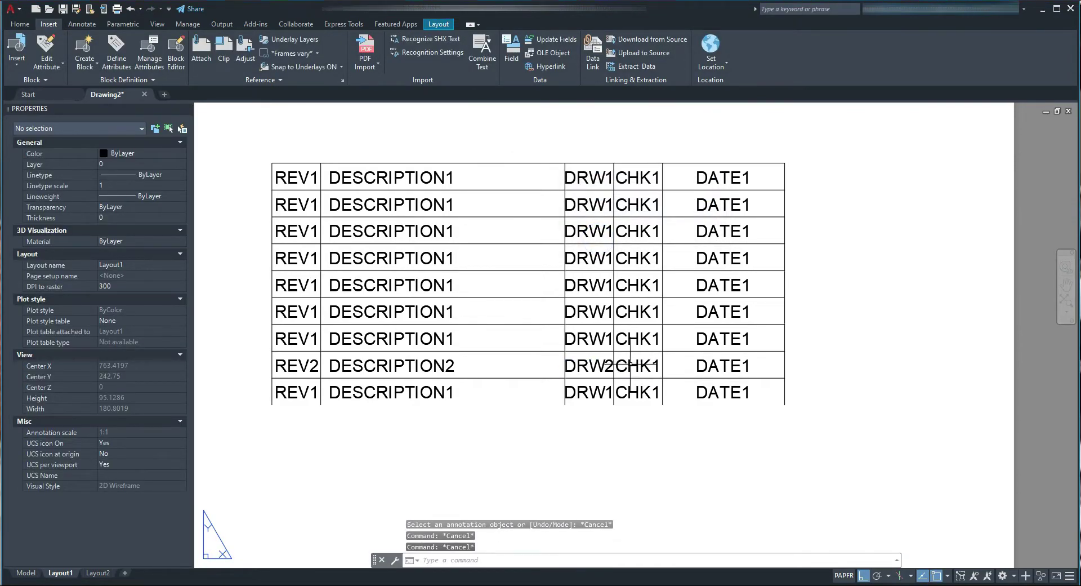
Change the tag and prompt of the CHK attribute in the second row from the bottom to CHK2
double_click(630, 364)
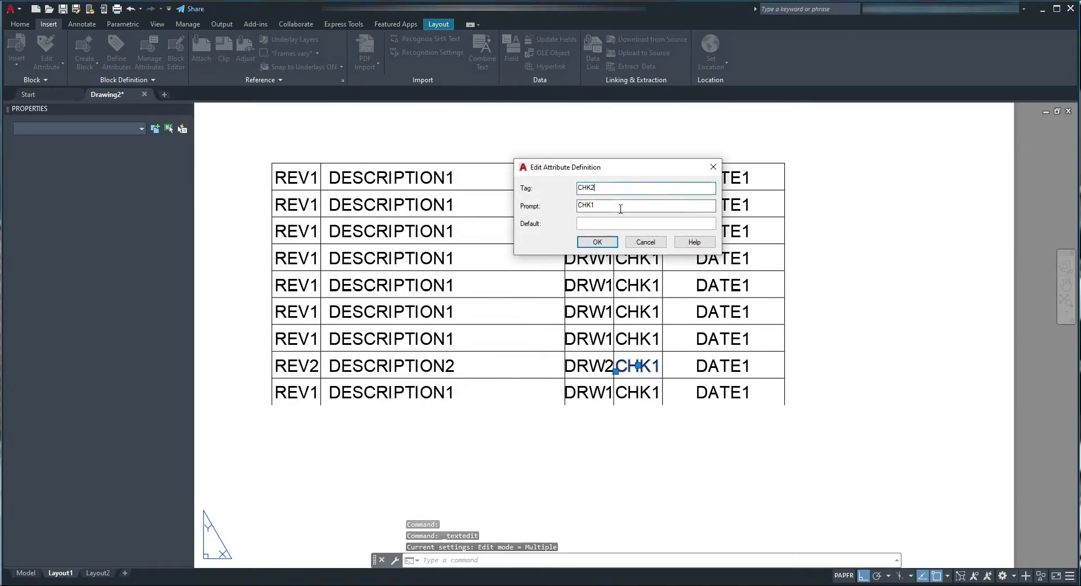
left_click(618, 202)
key("BackSpace")
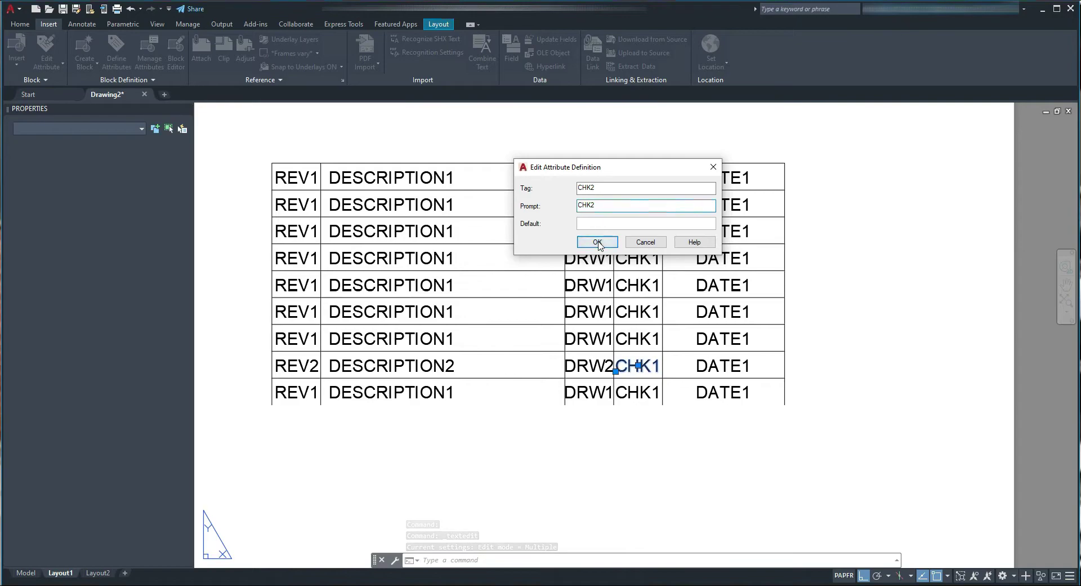
key("Return")
key("Escape")
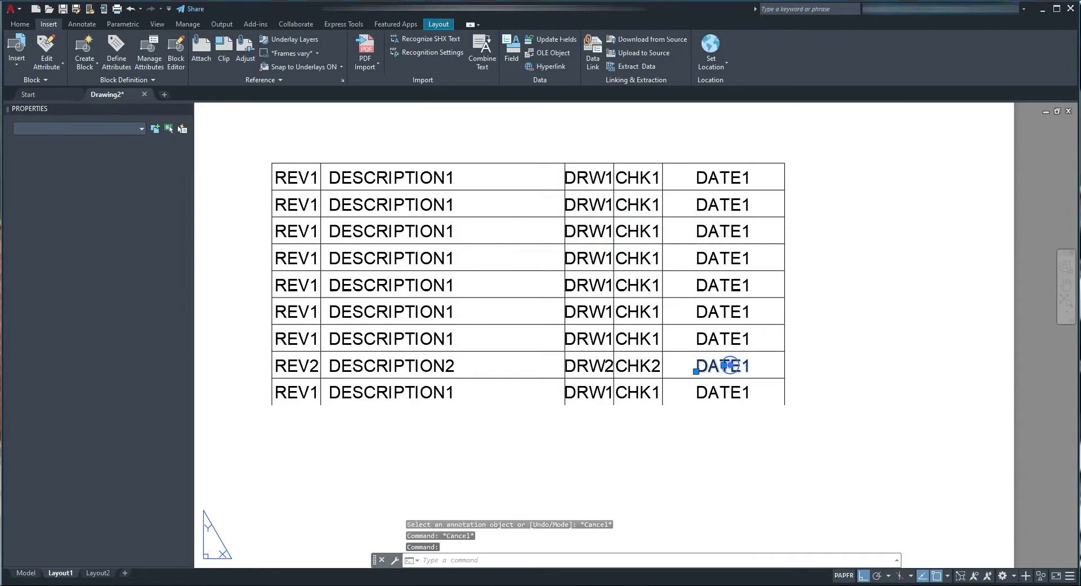
Change the tag and prompt of the date attribute in the second row from the bottom to DATE2
double_click(730, 365)
left_click(616, 186)
key("BackSpace")
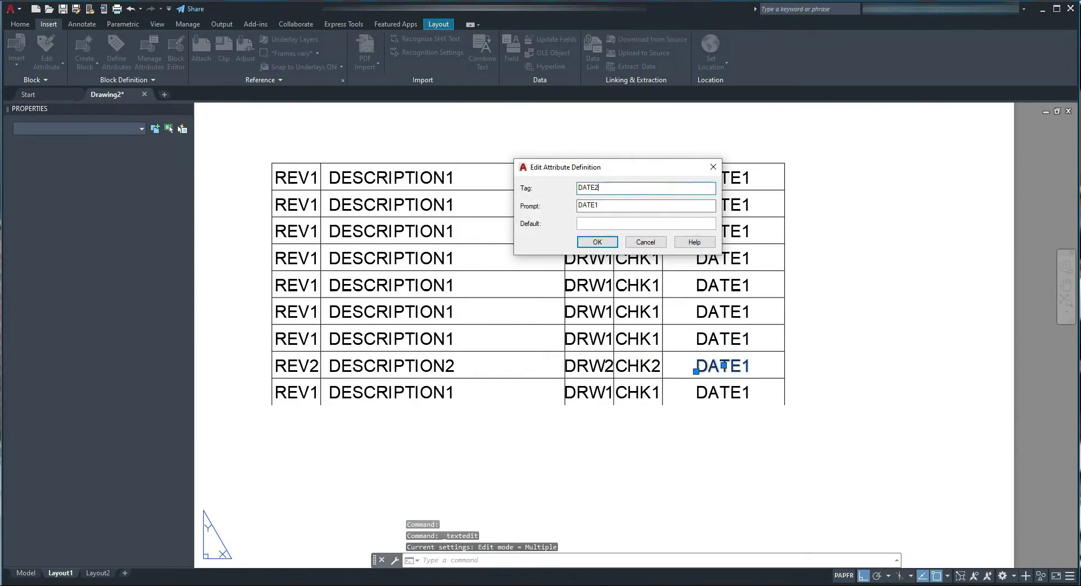
left_click(621, 204)
key("BackSpace")
type("2")
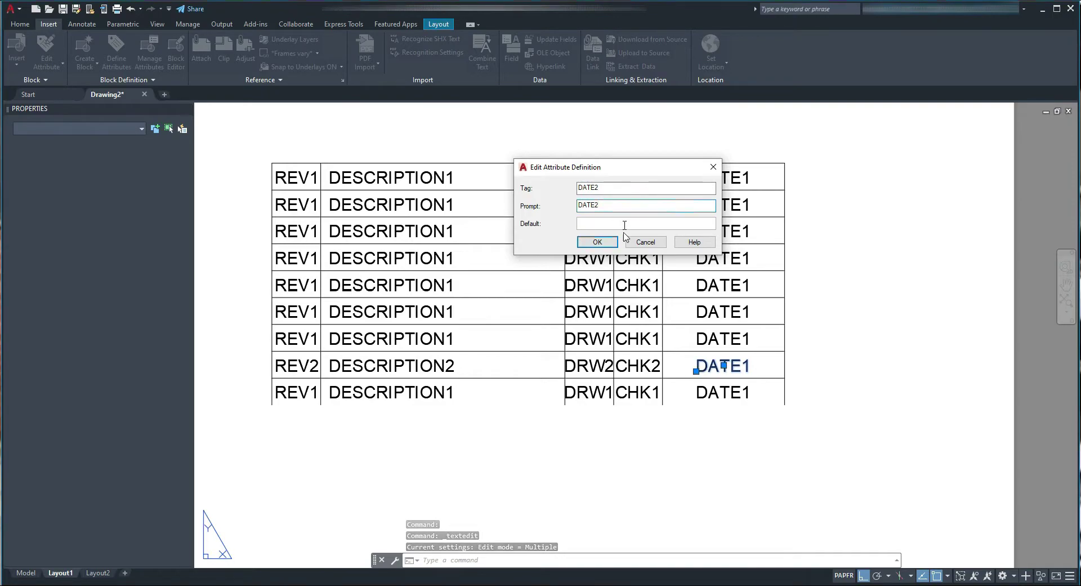
left_click(598, 242)
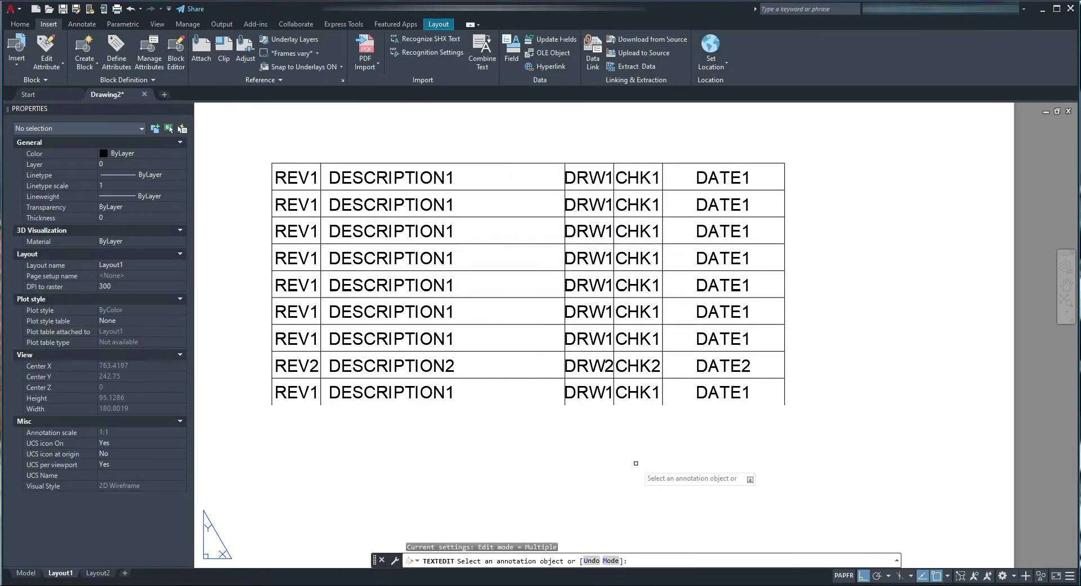
key("Escape")
key("Escape")
key("Escape")
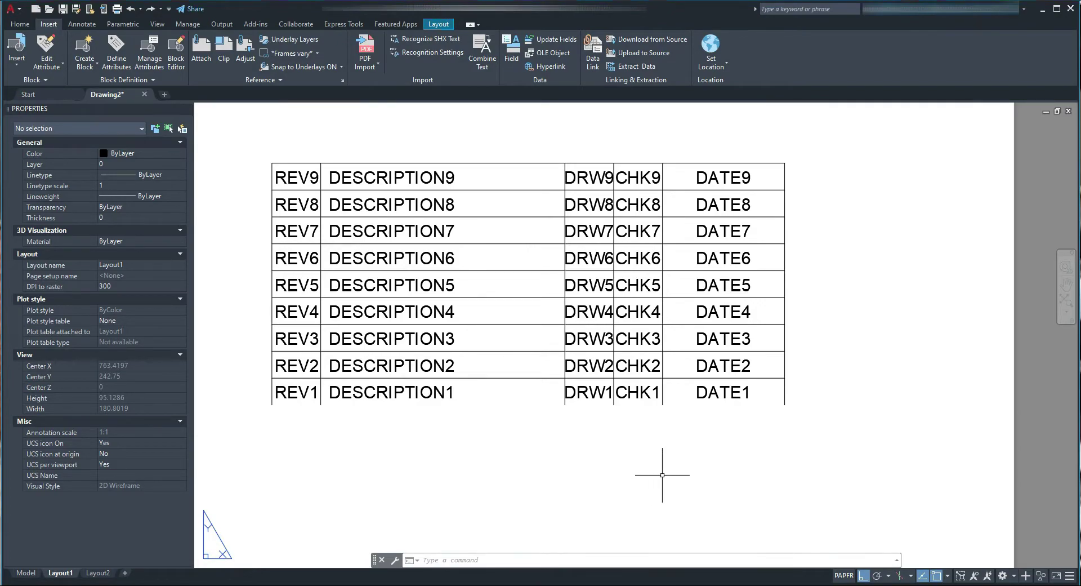
Convert the whole table with its attributes into a block named Revision Box, with the base point at the table's lower-left corner
left_click(954, 444)
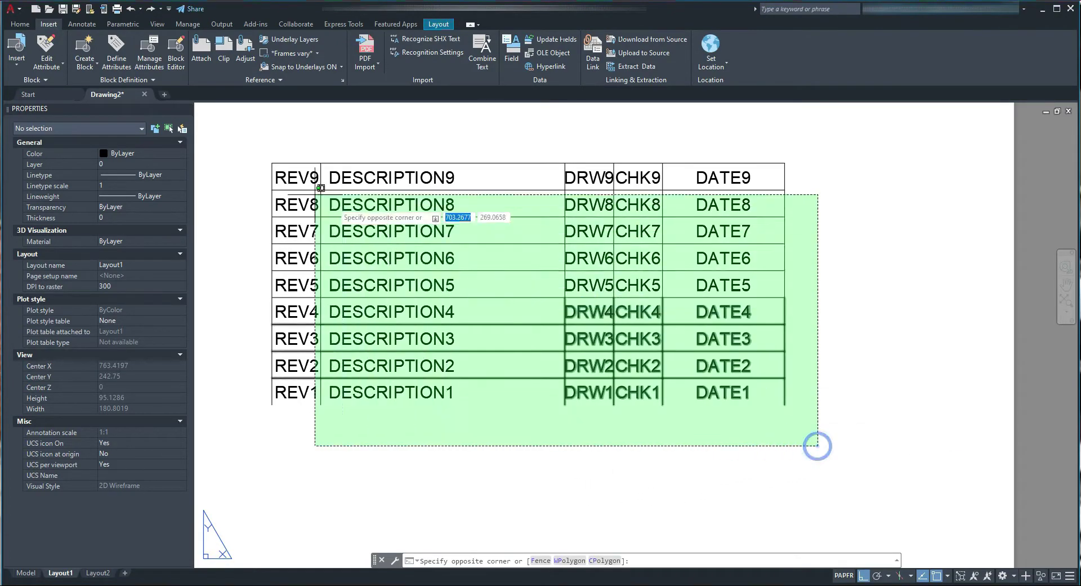
left_click(253, 150)
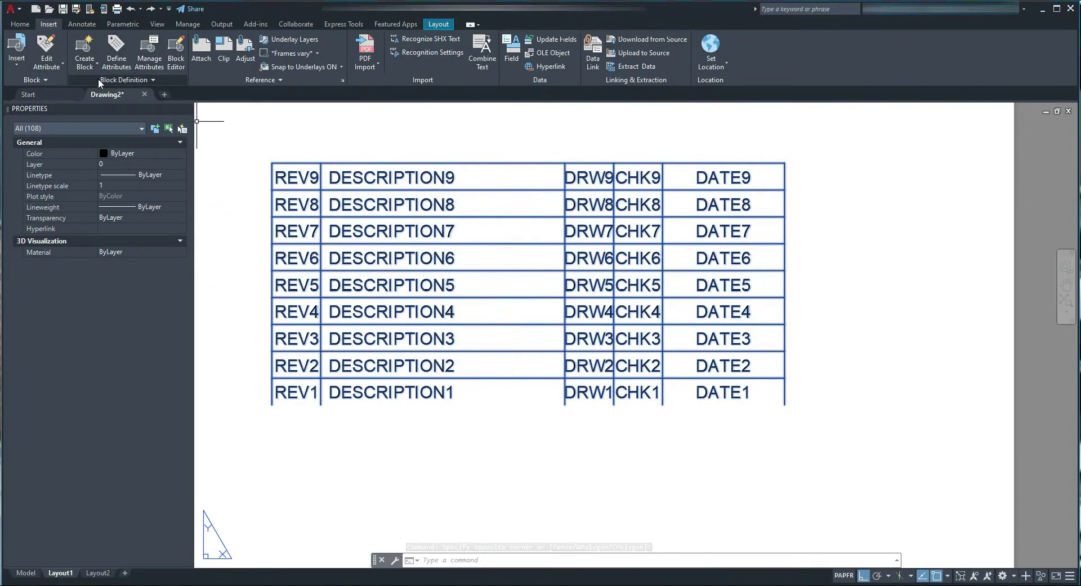
left_click(81, 49)
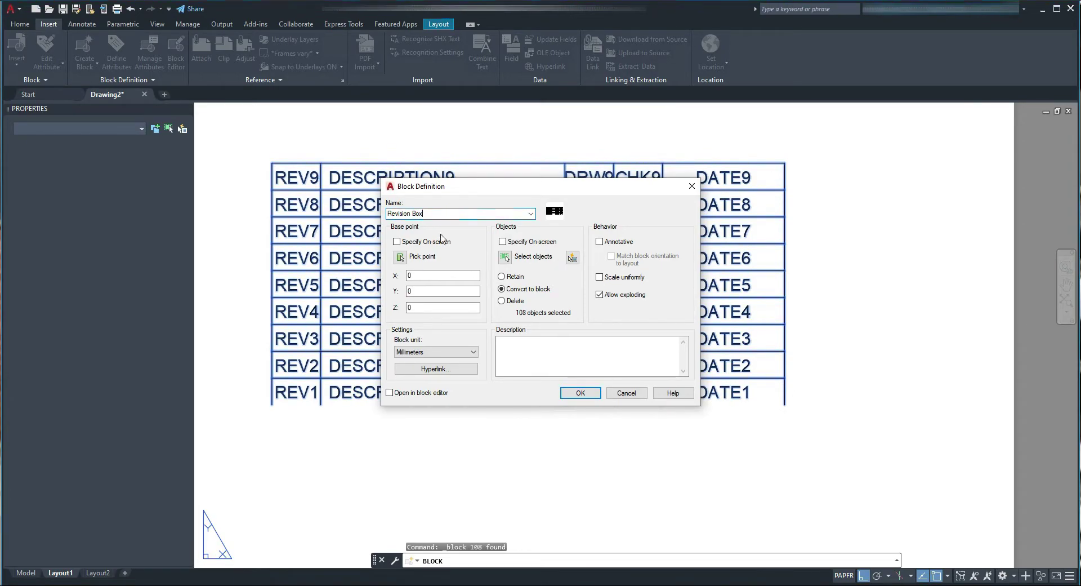
left_click(401, 257)
left_click(271, 404)
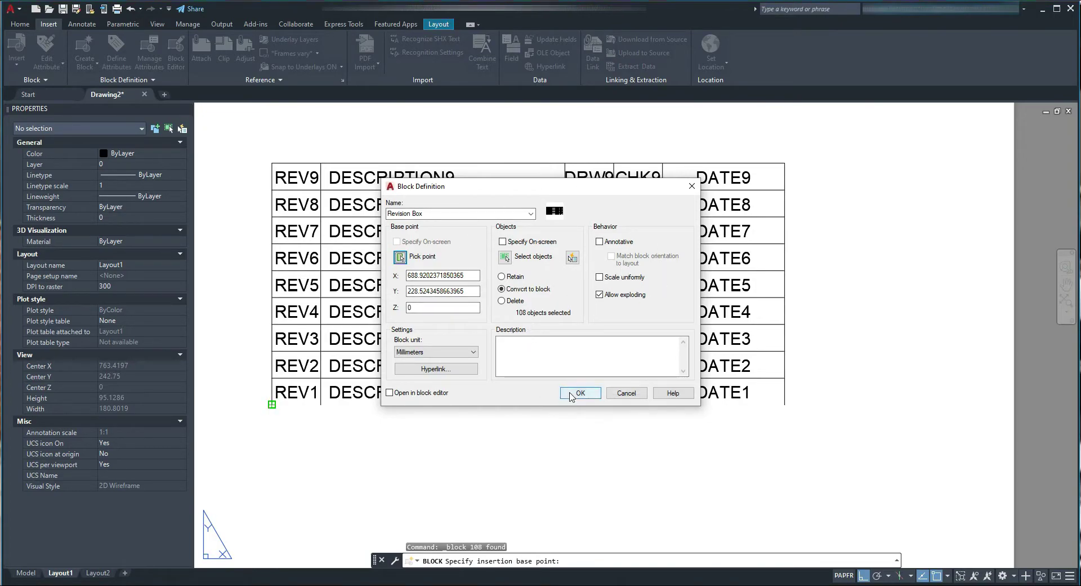
left_click(572, 394)
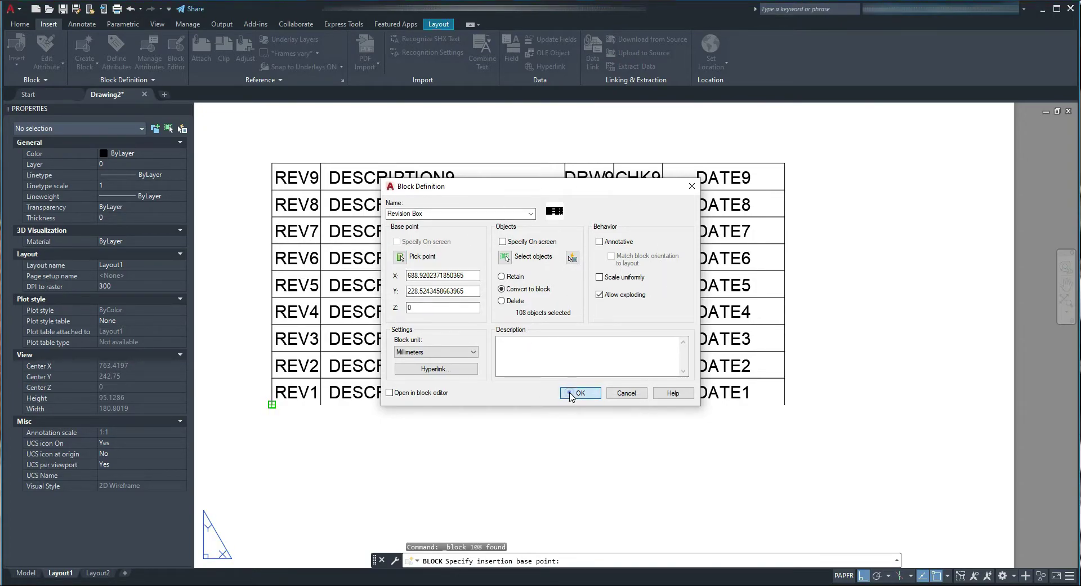
left_click(444, 428)
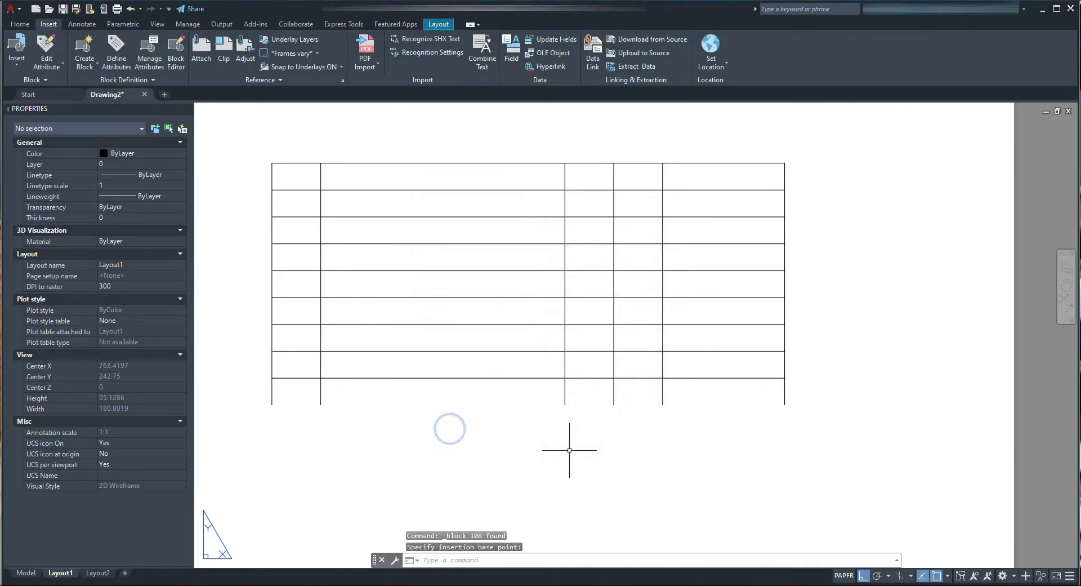
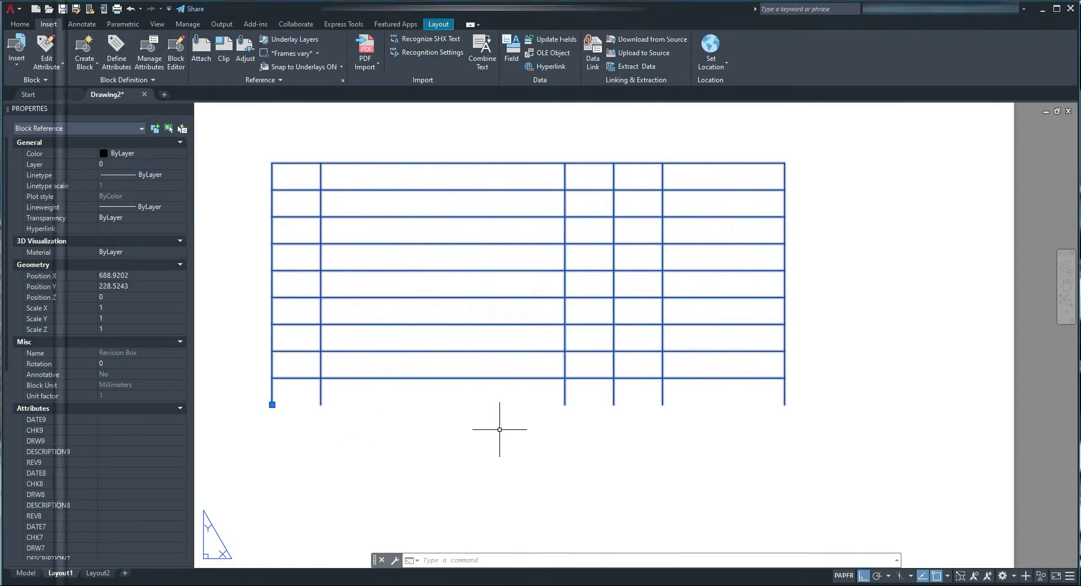
Open the Revision Box block in the Block Editor and place a visibility parameter to the left of the table's bottom row
left_click(537, 439)
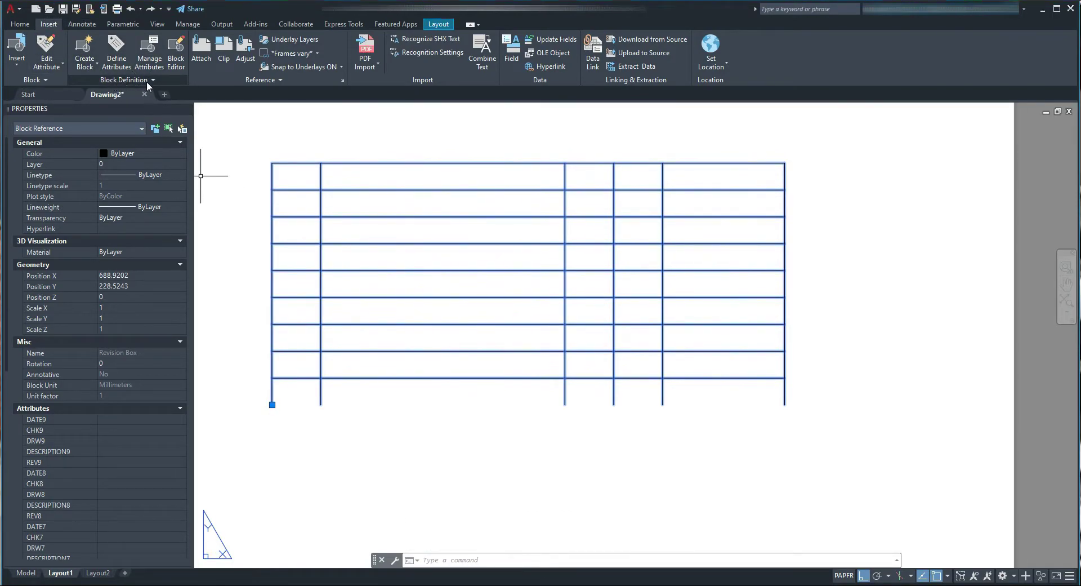
left_click(176, 55)
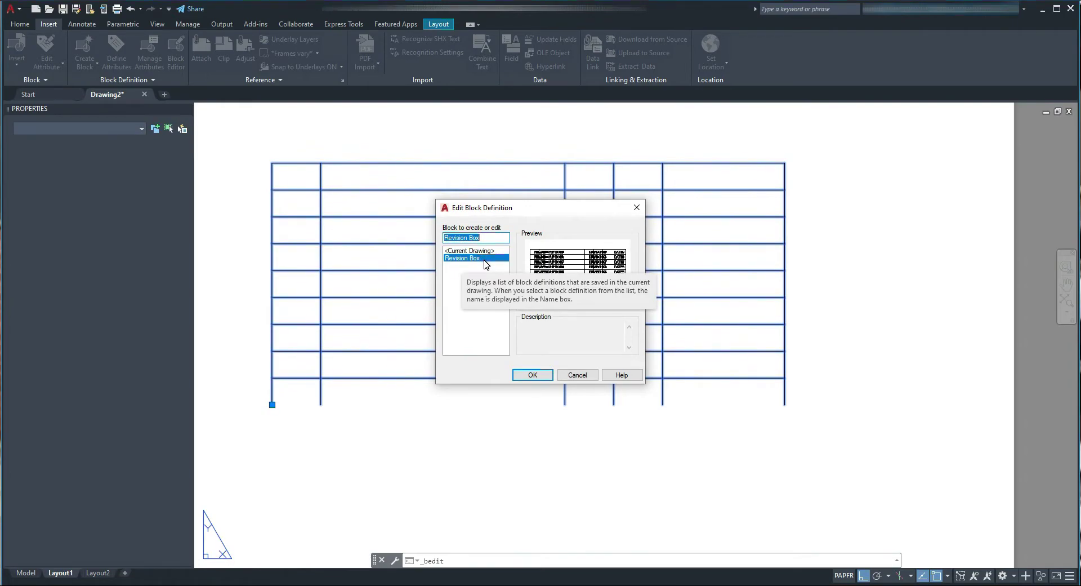
left_click(532, 375)
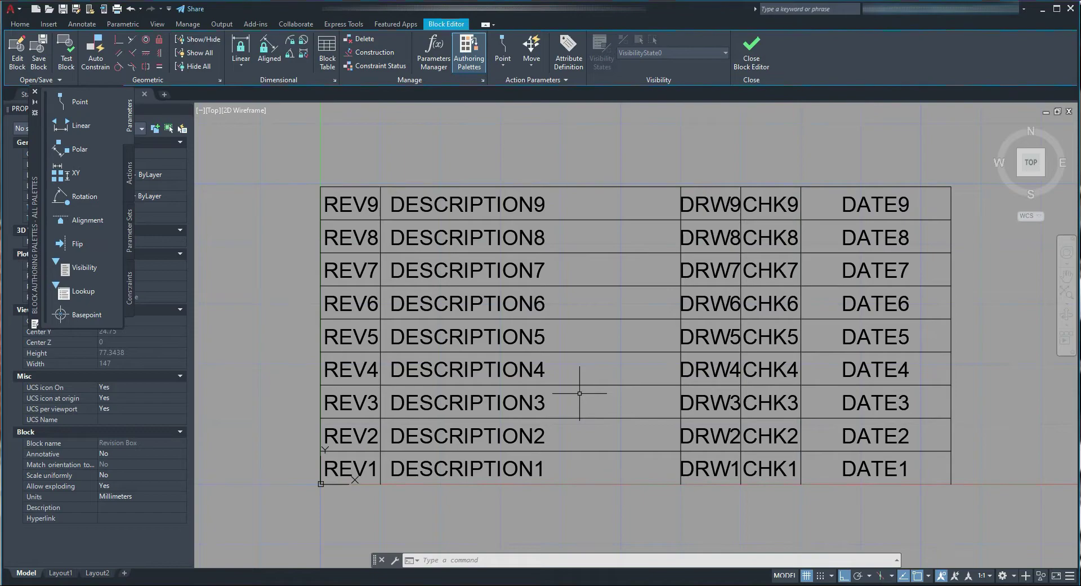
left_click(82, 270)
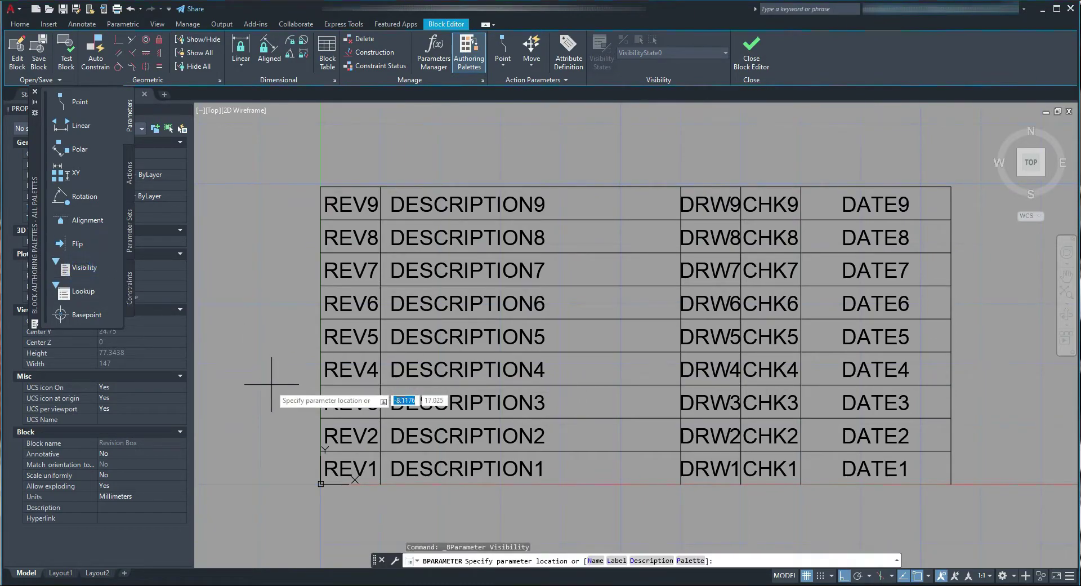
left_click(241, 460)
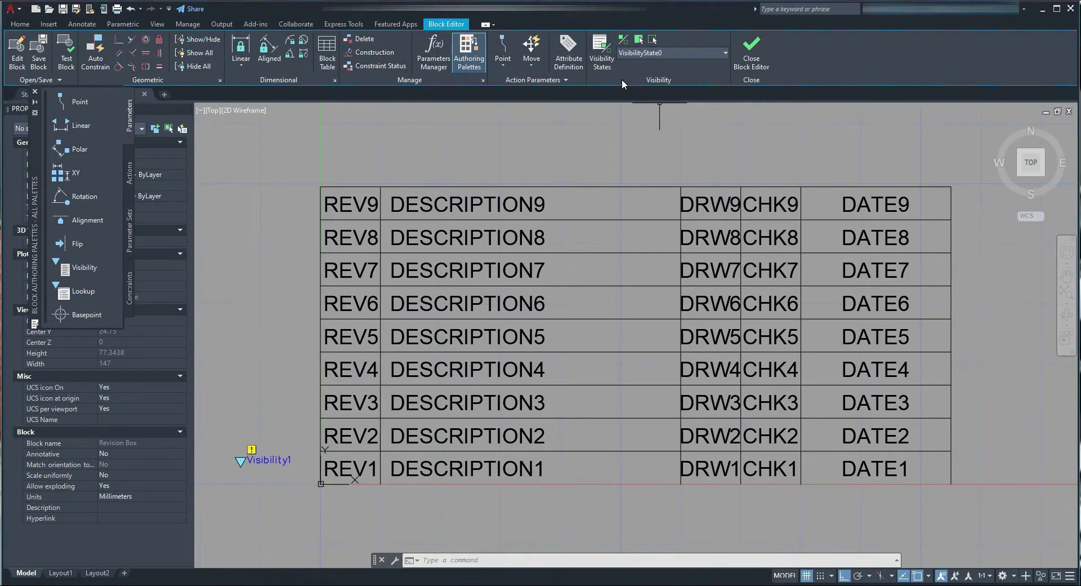
Rename the block's default visibility state to REV1
left_click(599, 56)
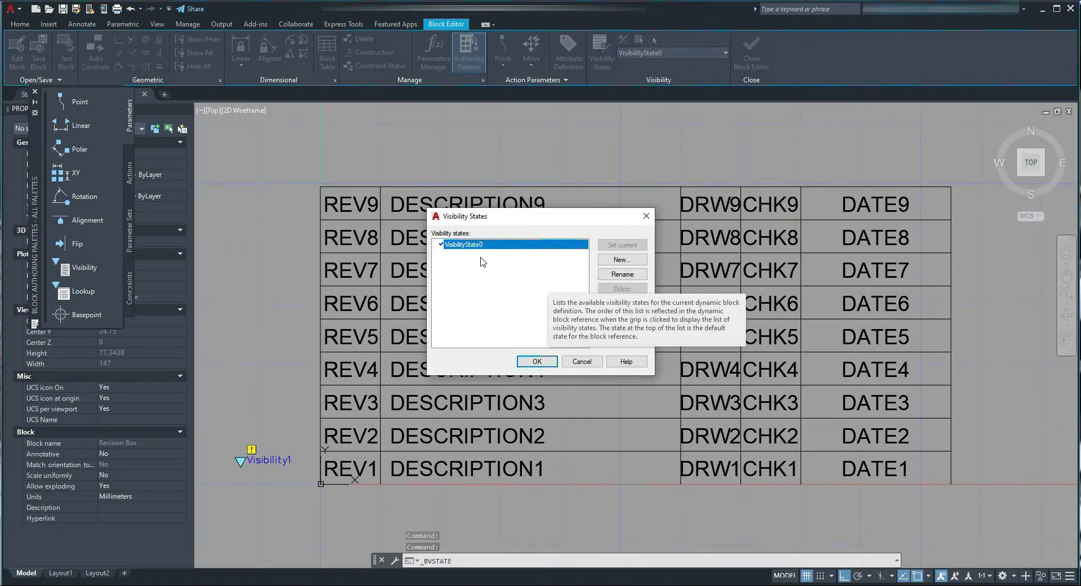
left_click(620, 274)
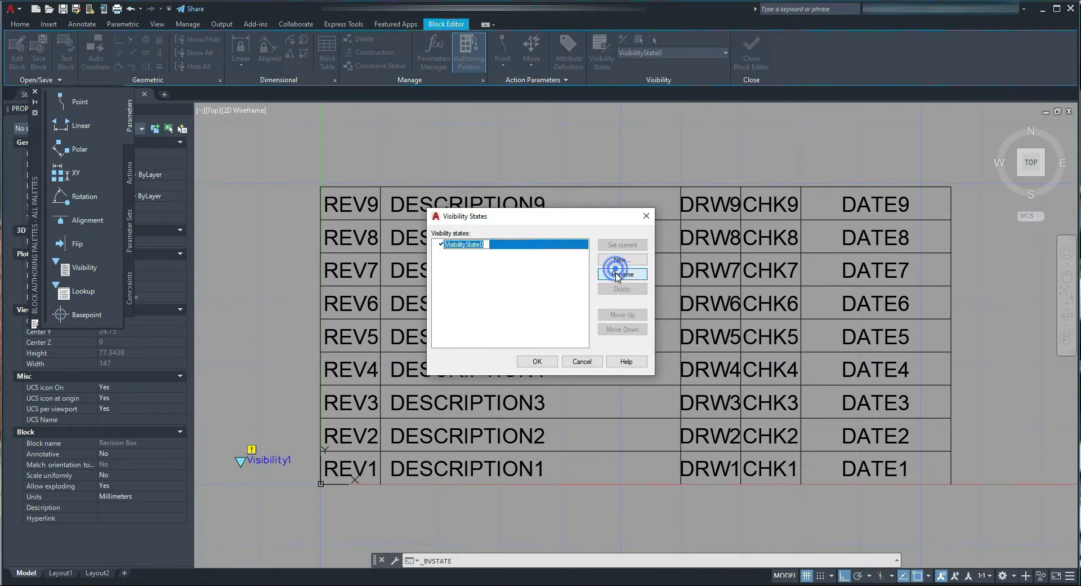
type("REV1")
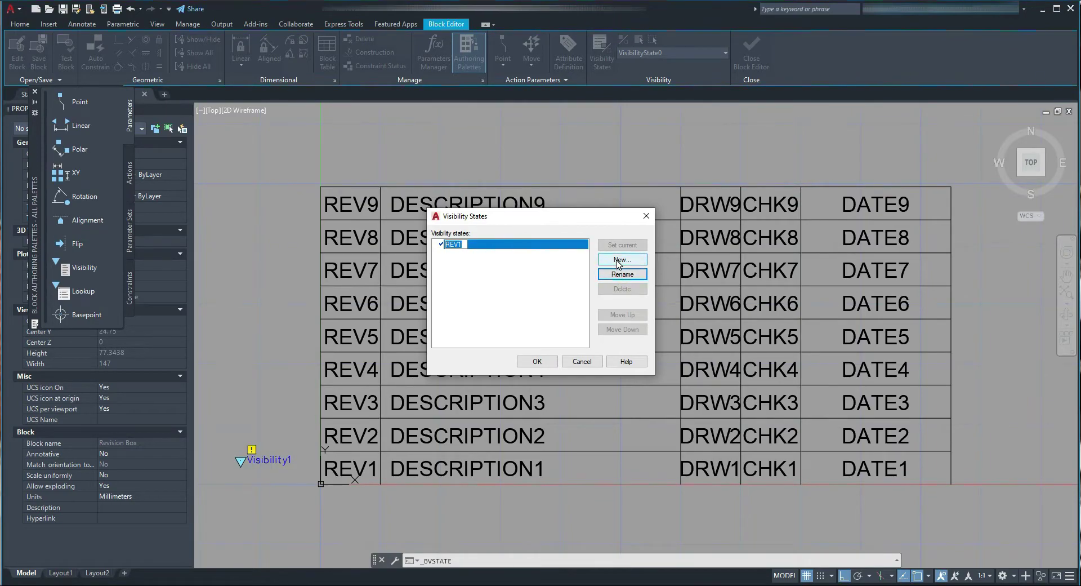
Add visibility states REV2 and REV3, leaving the visibility of existing objects unchanged in each
left_click(614, 262)
type("REV1")
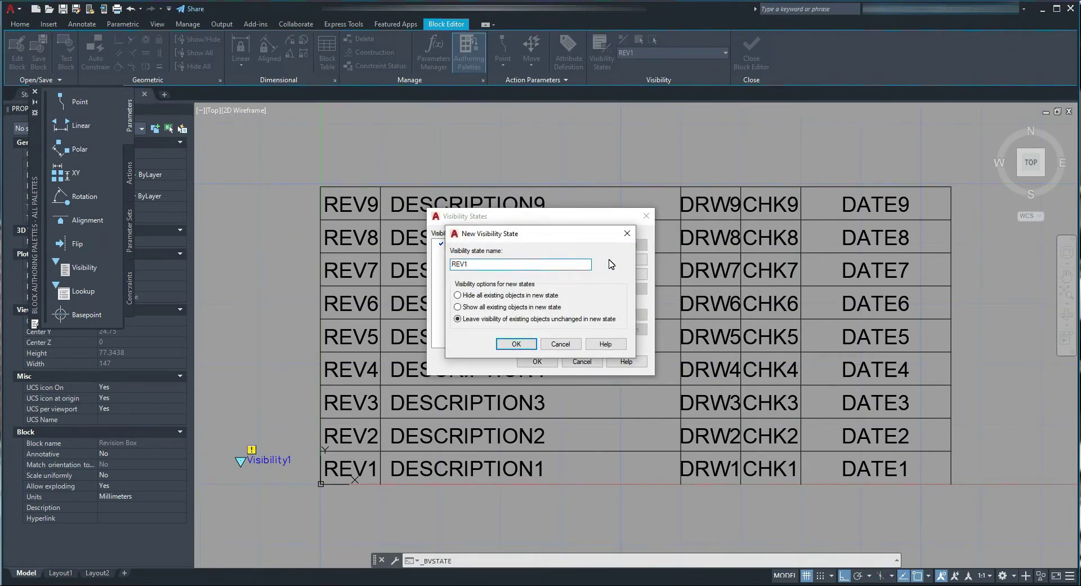
left_click(516, 344)
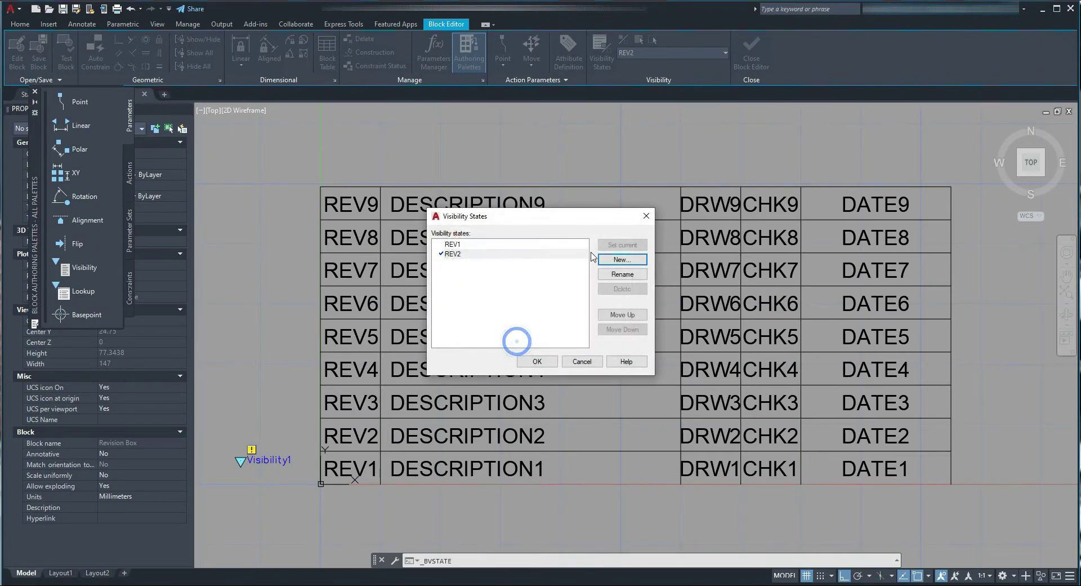
left_click(602, 261)
type("REV1")
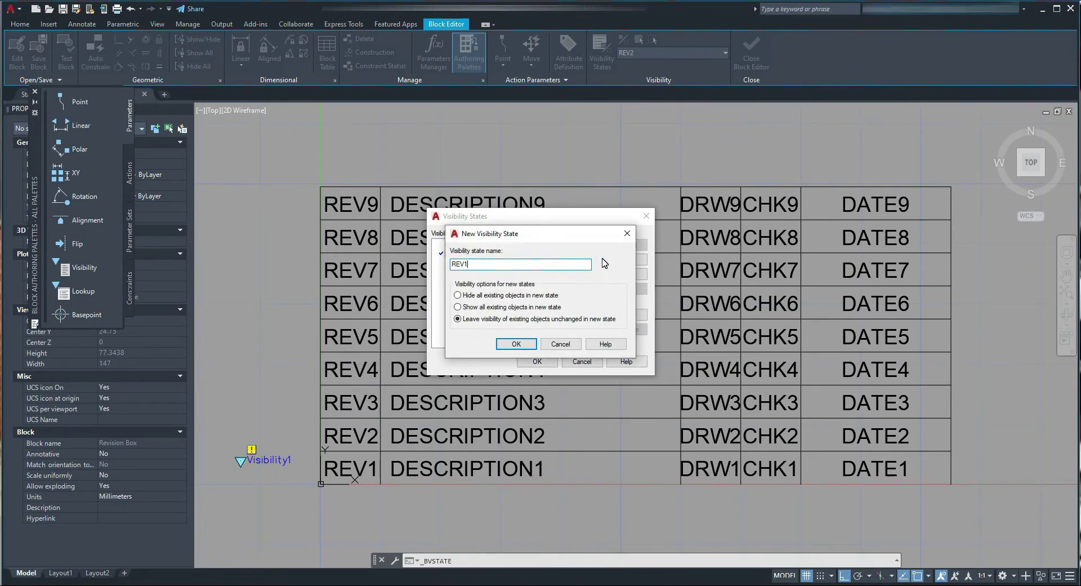
left_click(516, 343)
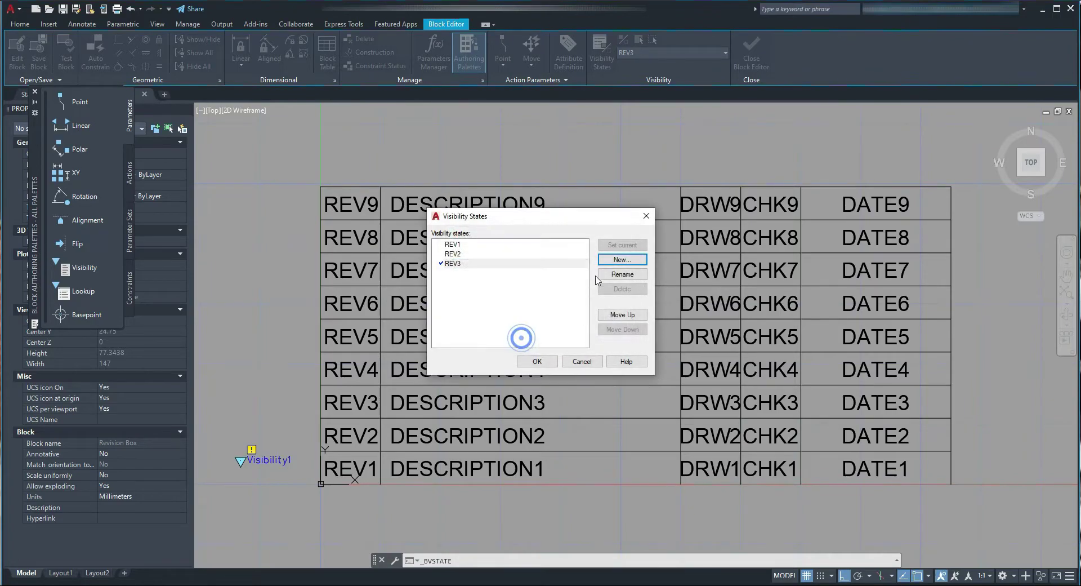
Add visibility states REV4 and REV5 with the existing objects' visibility left unchanged
left_click(618, 260)
type("REV1")
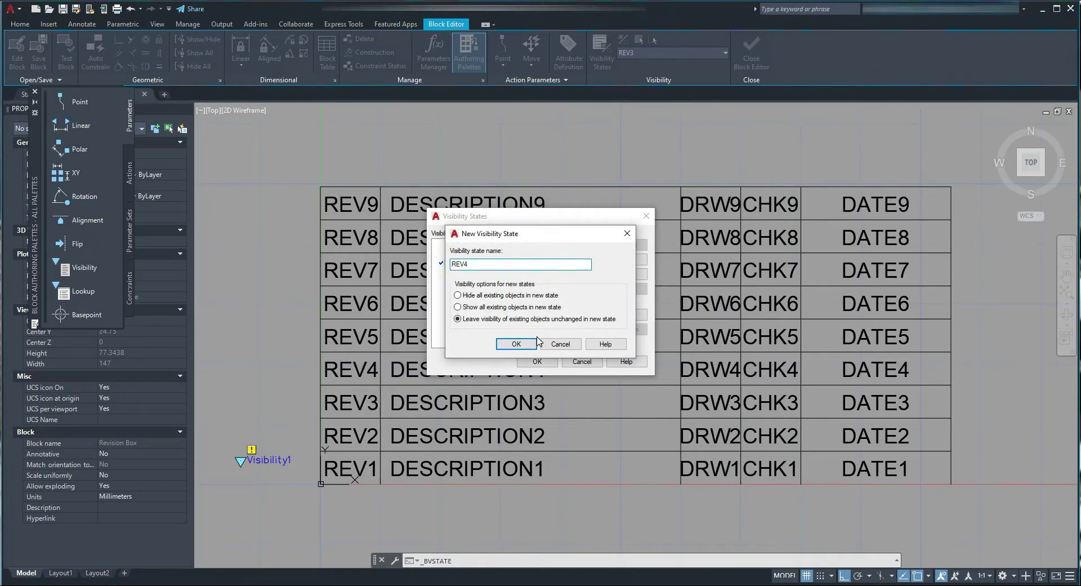
left_click(516, 343)
left_click(629, 265)
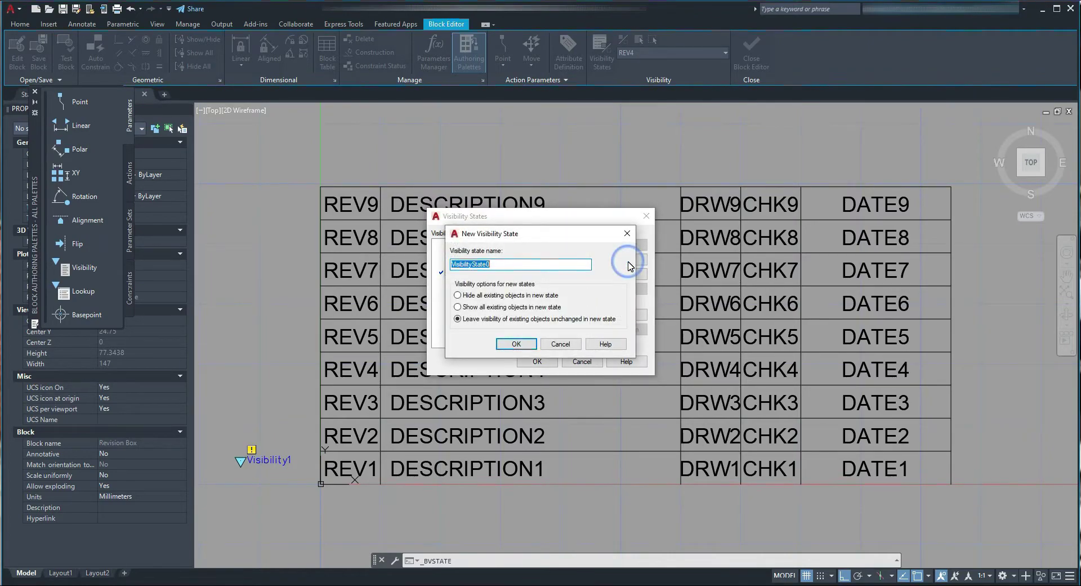
type("REV1")
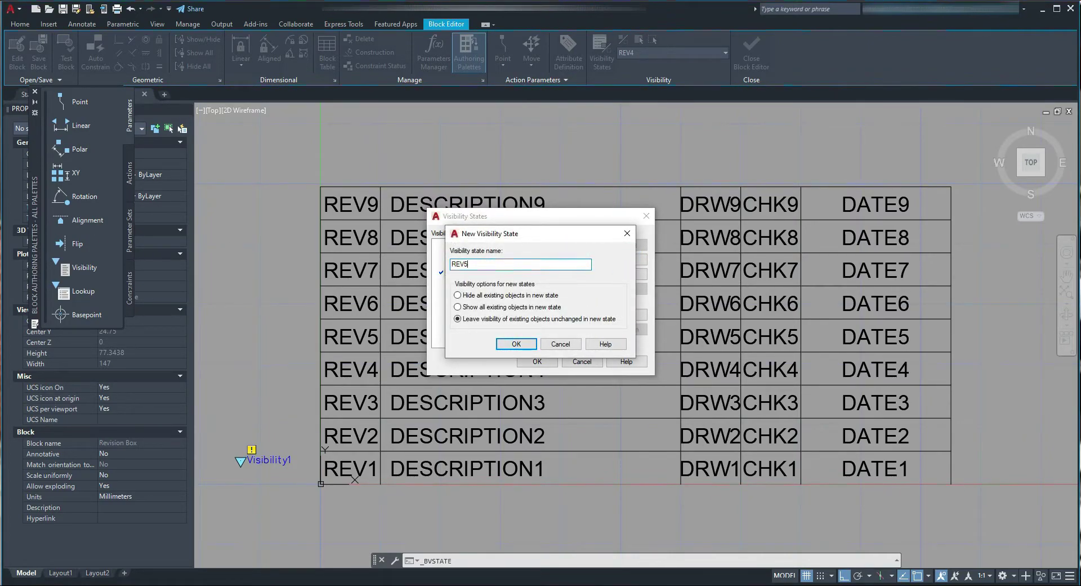
left_click(516, 344)
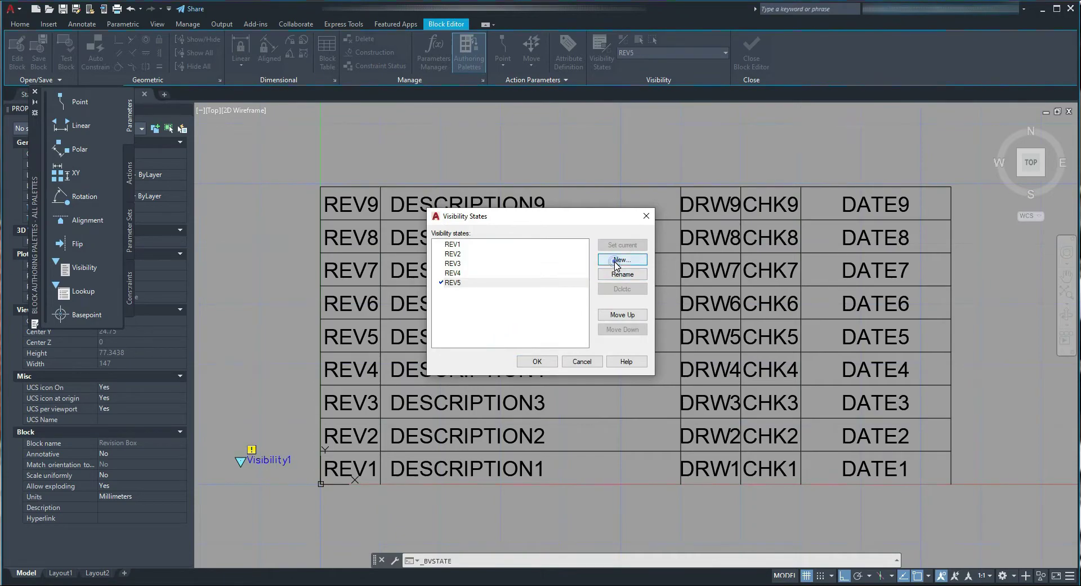
Add visibility states REV6 and REV7 with existing objects unchanged, correcting the mistyped name REV17 to REV7
left_click(615, 262)
type("REV6")
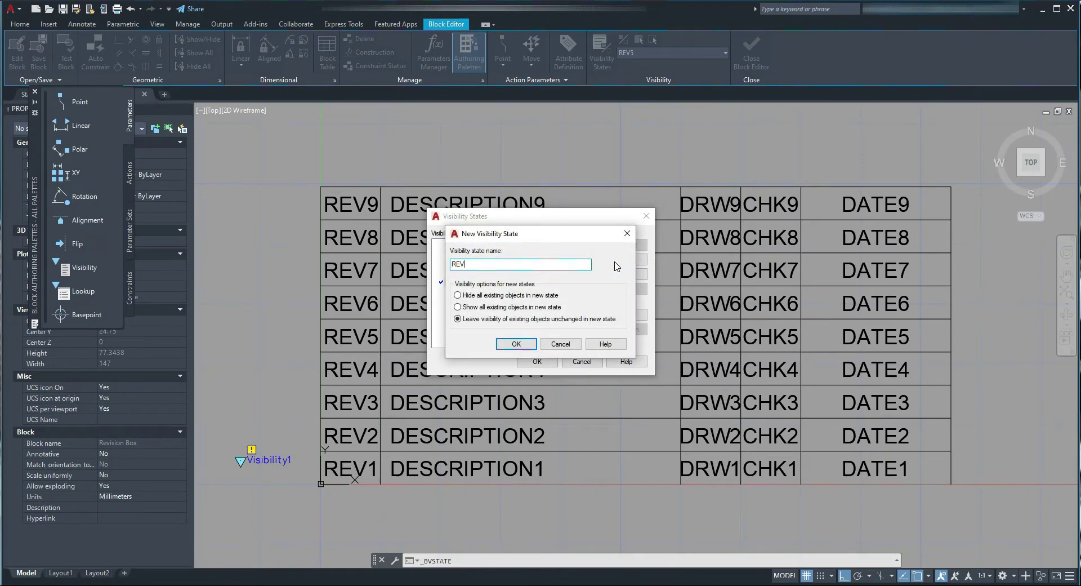
left_click(513, 345)
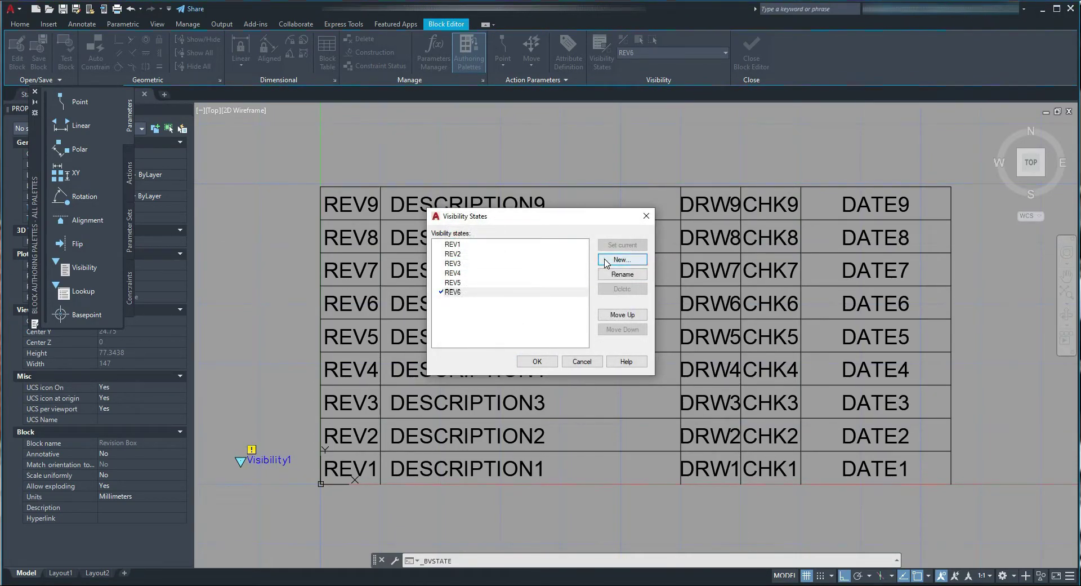
left_click(613, 262)
type("REV1")
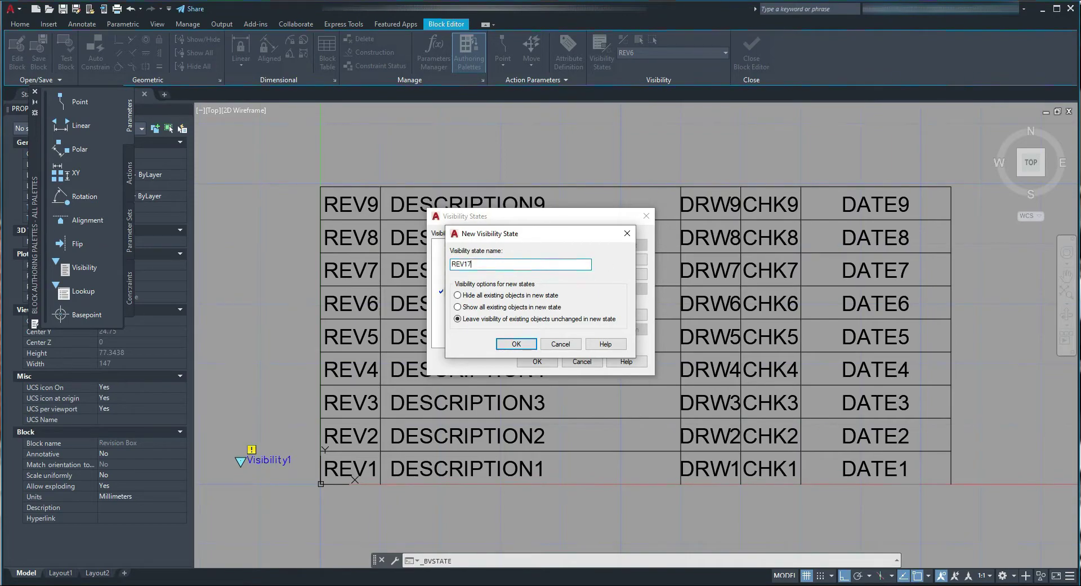
type("7")
left_click(514, 343)
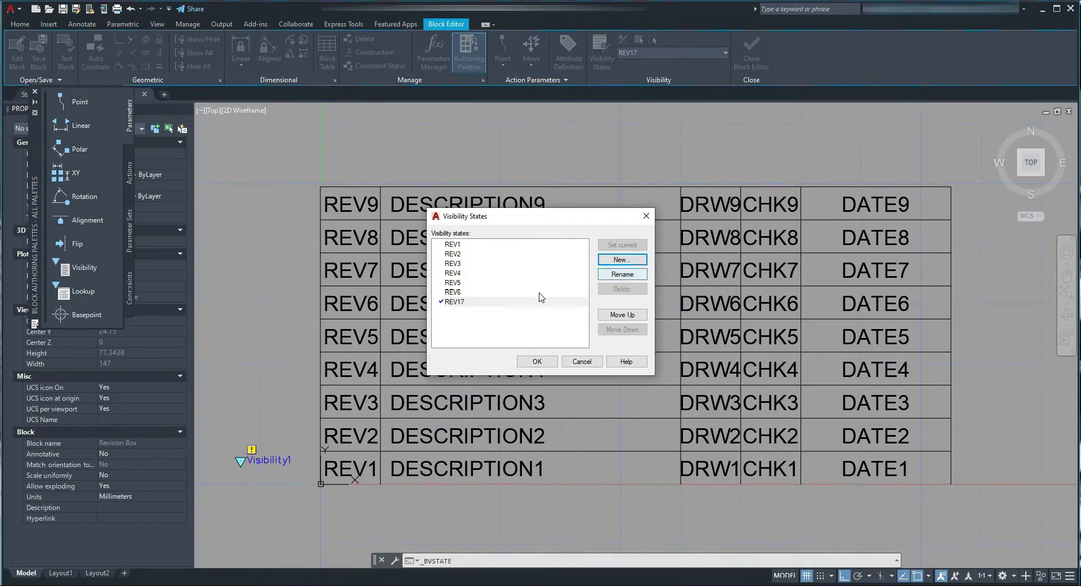
double_click(493, 301)
key("End")
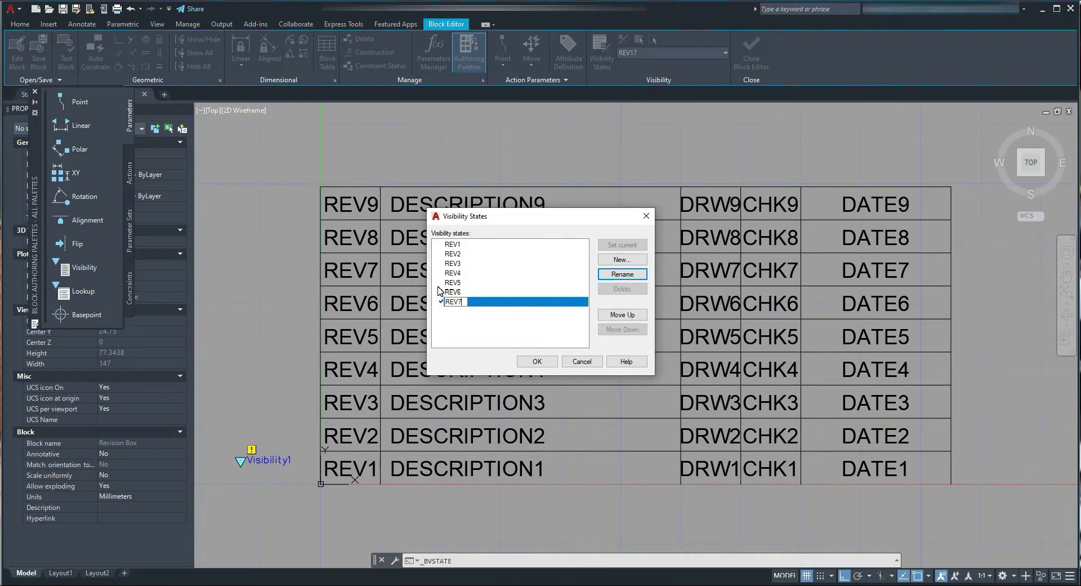
left_click(495, 324)
Add visibility states REV8 and REV9 with existing objects unchanged, and accept the list of states
left_click(622, 259)
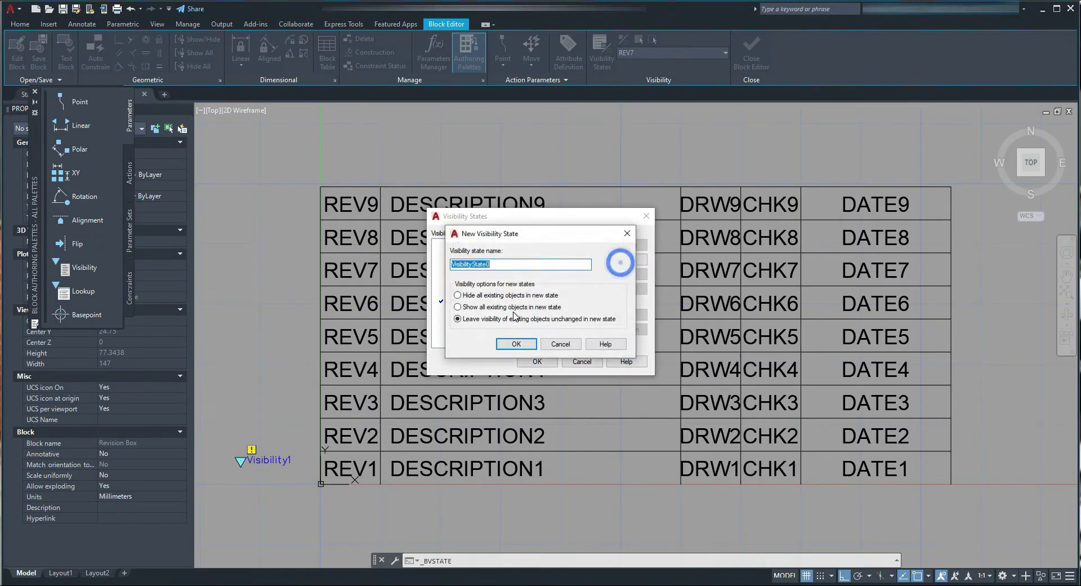
type("REV1")
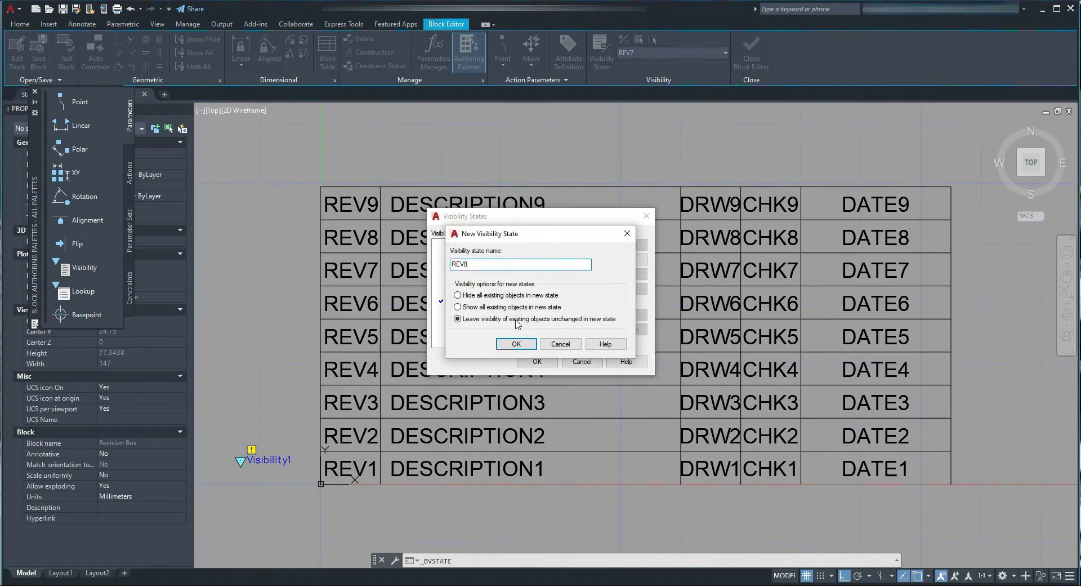
left_click(516, 344)
left_click(611, 264)
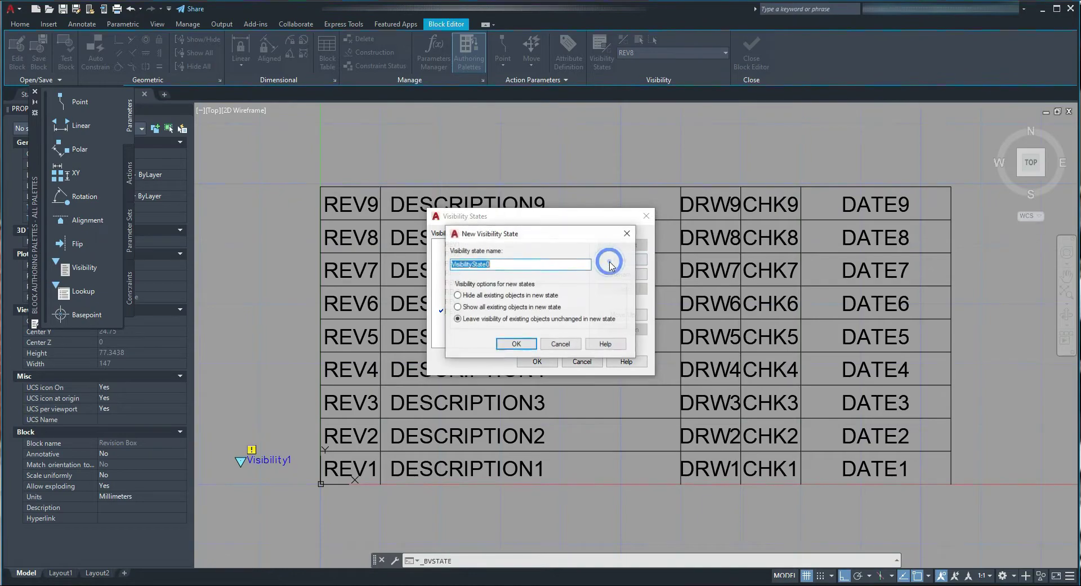
key("BackSpace")
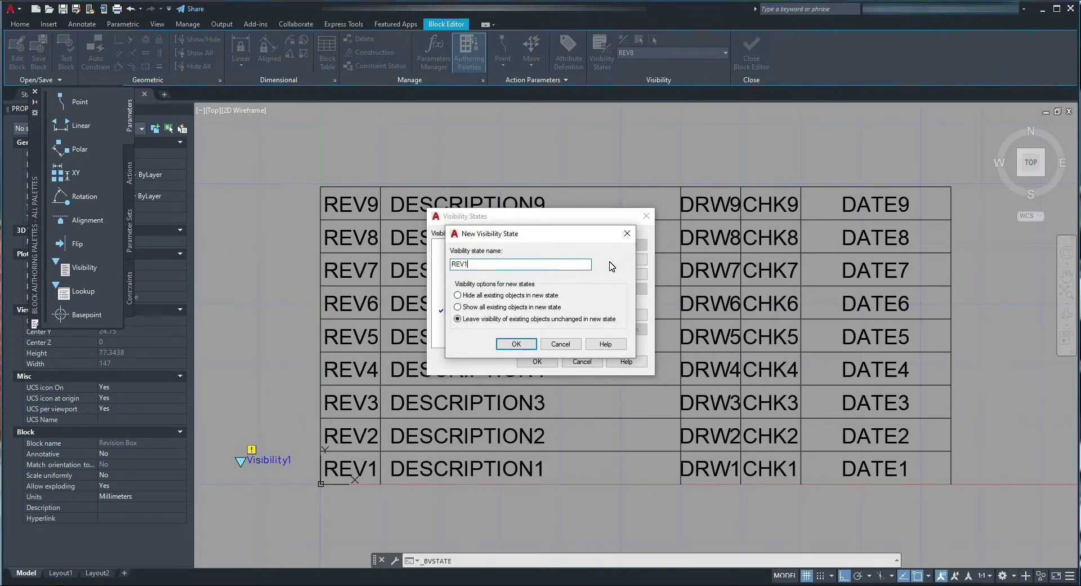
type("REV9")
left_click(516, 343)
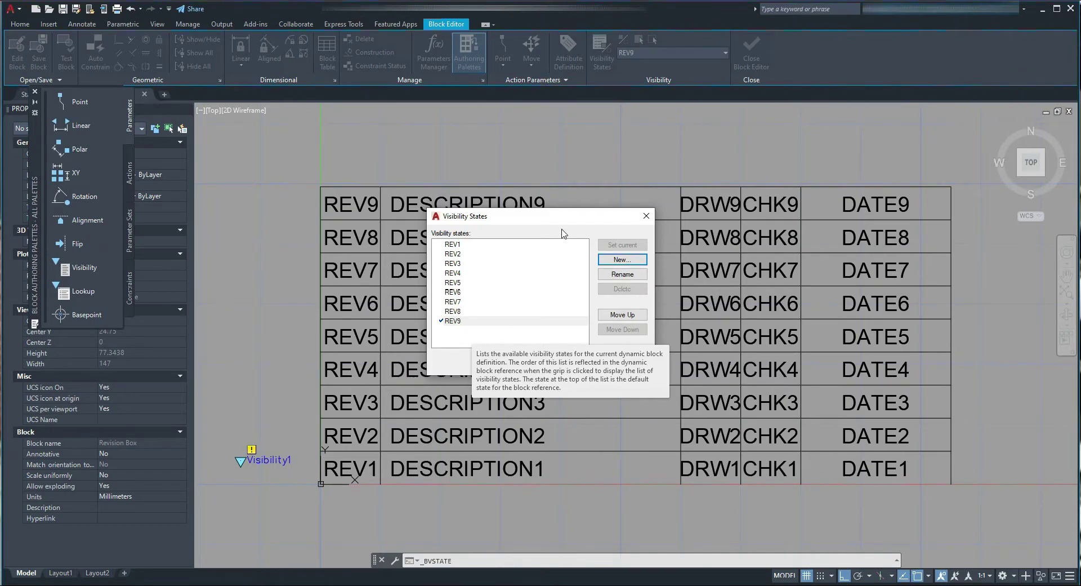
left_click(523, 363)
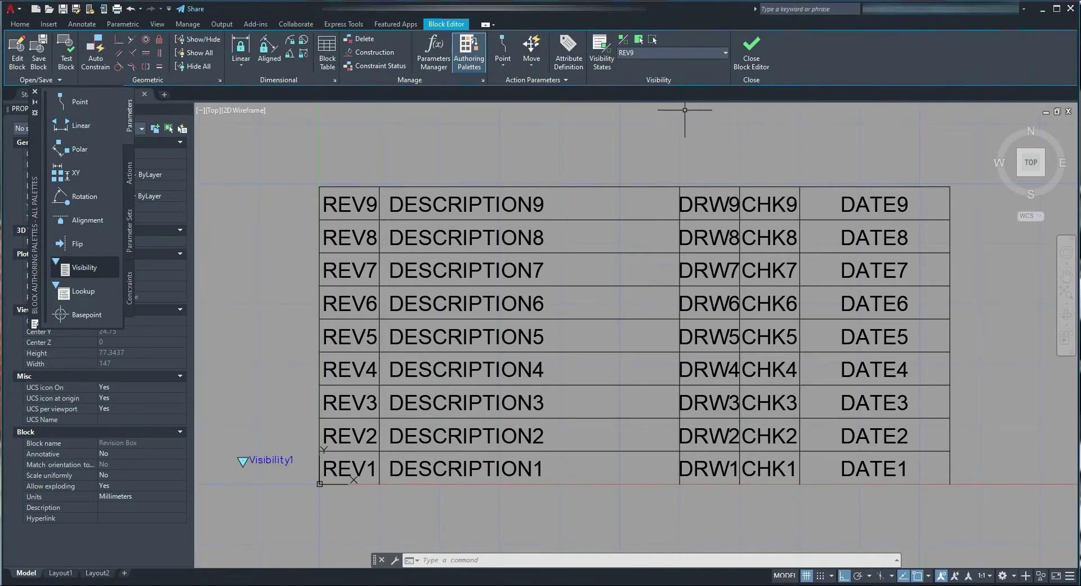
Make REV1 the current visibility state and hide the table rows REV2 to REV9 in it
left_click(666, 52)
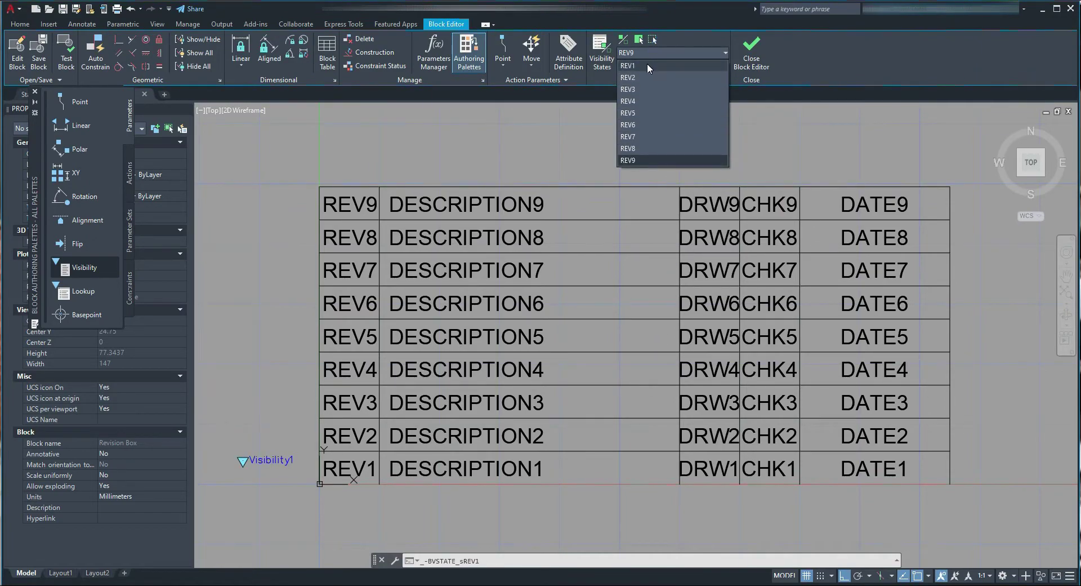
left_click(647, 64)
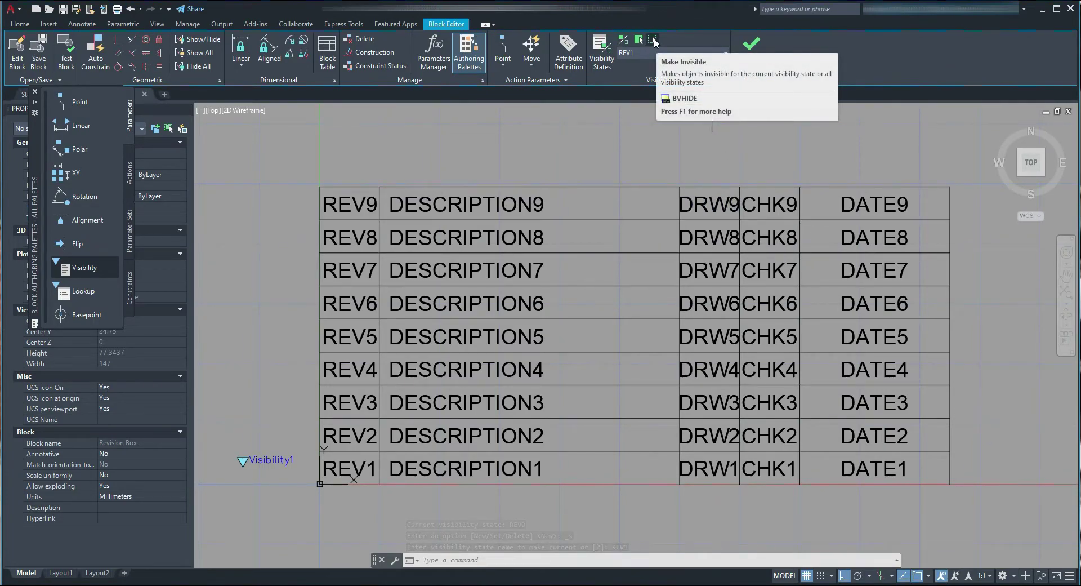
left_click(654, 41)
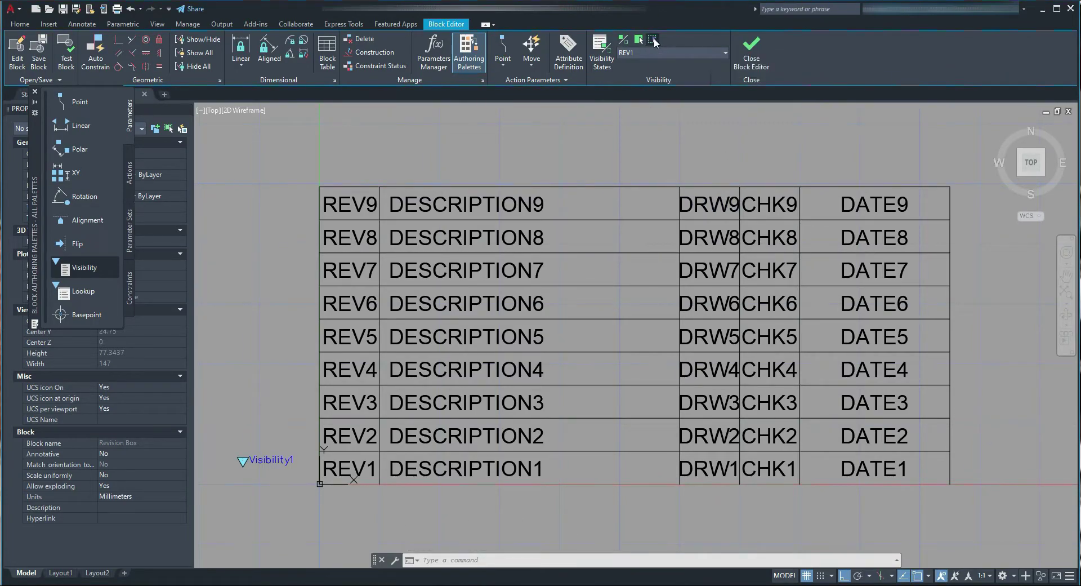
left_click(970, 435)
left_click(304, 166)
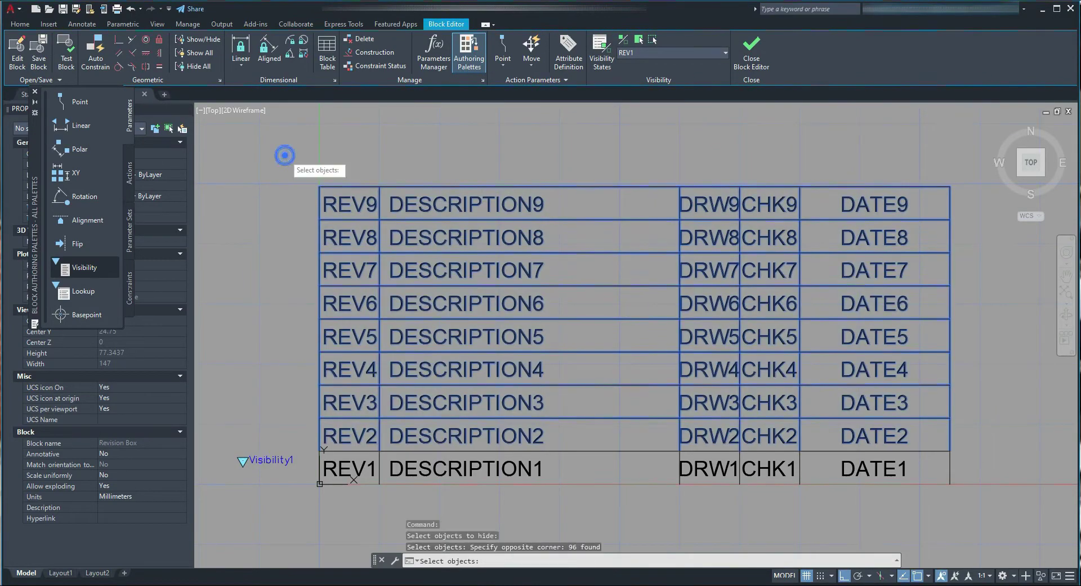
key("Return")
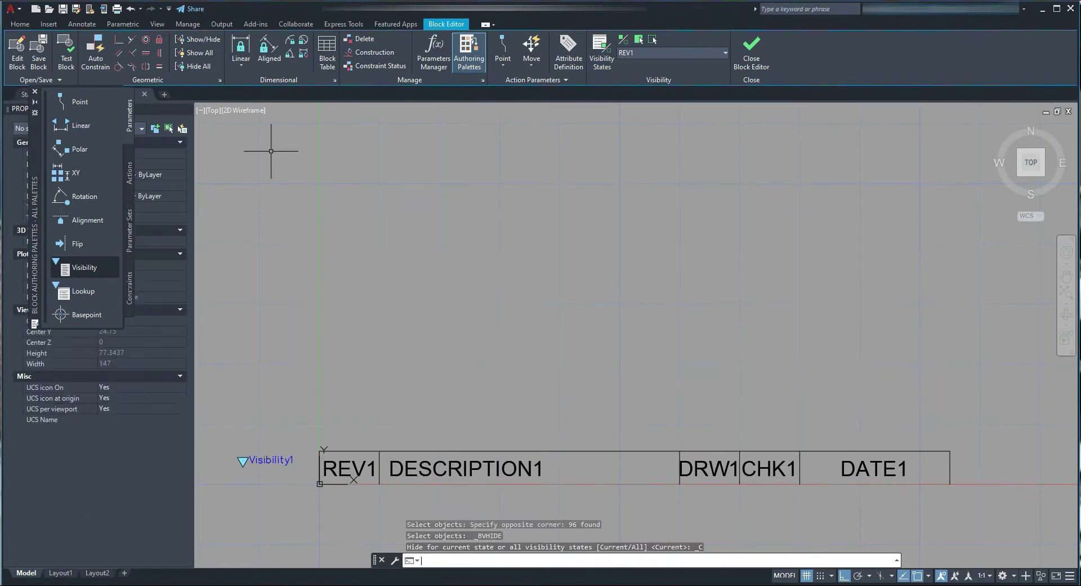
Make REV2 the current visibility state and hide the table rows REV3 to REV9 in it
left_click(634, 54)
left_click(631, 78)
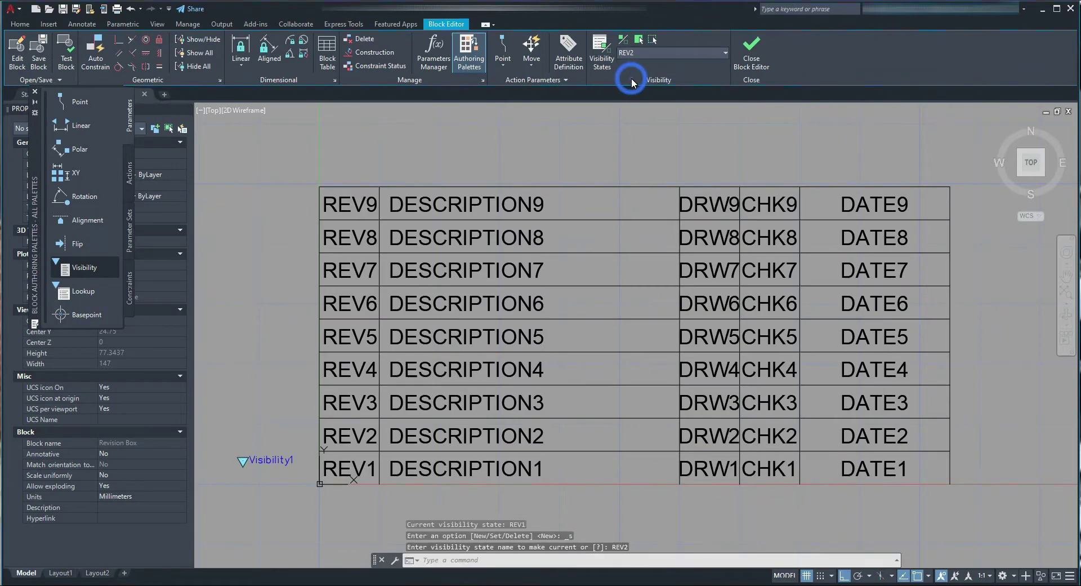
left_click(653, 40)
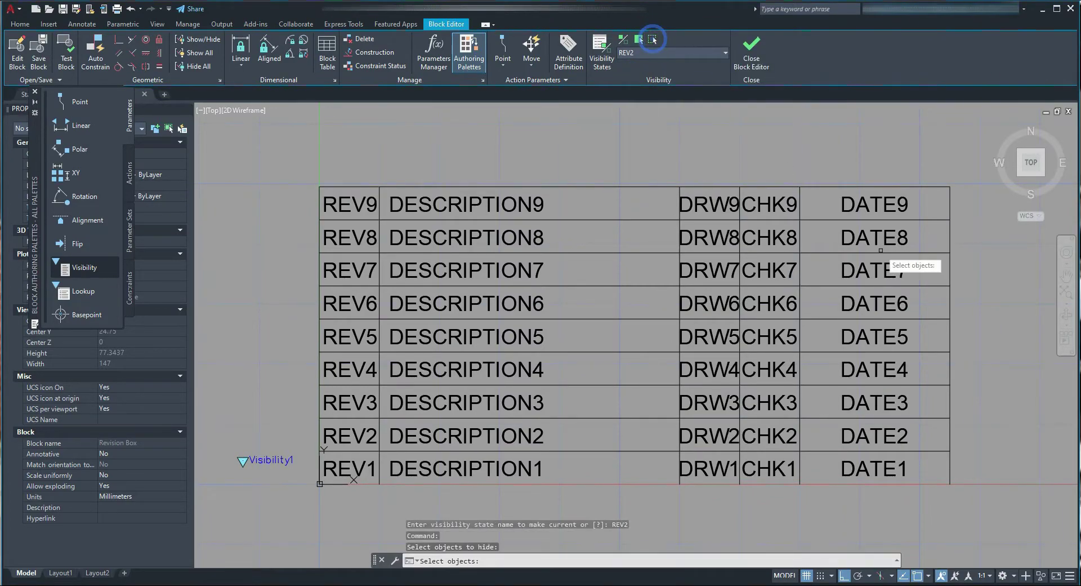
left_click(987, 396)
left_click(267, 129)
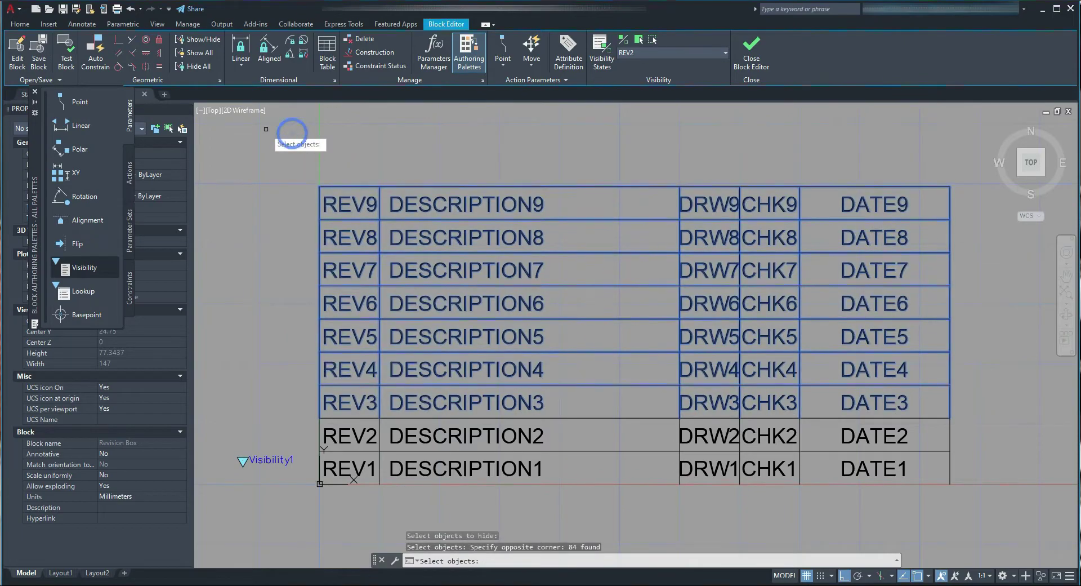
key("Return")
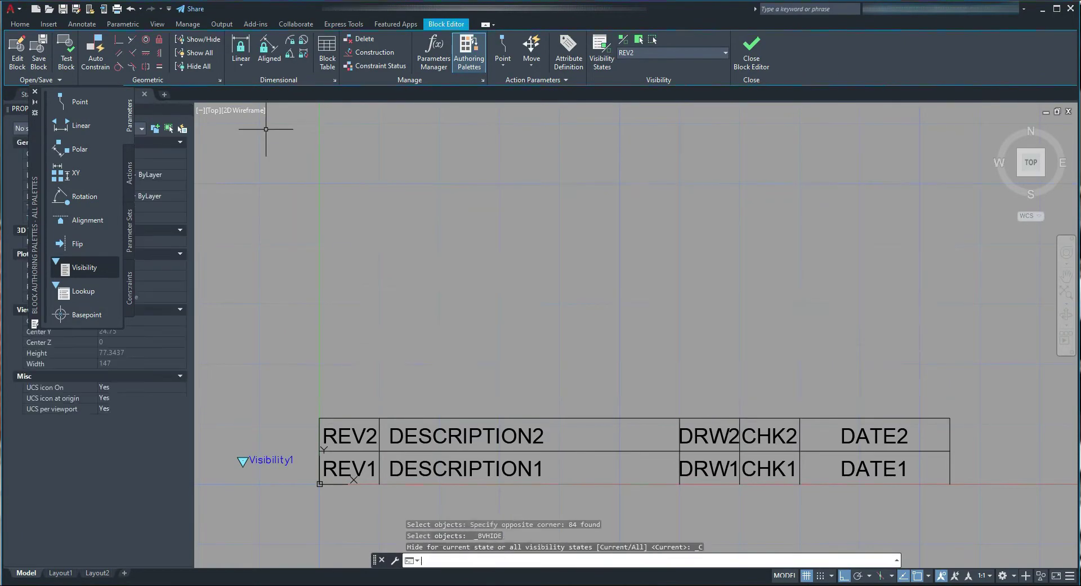
Make REV3 the current visibility state and hide the table rows REV4 to REV9 in it
left_click(642, 52)
left_click(634, 88)
left_click(652, 39)
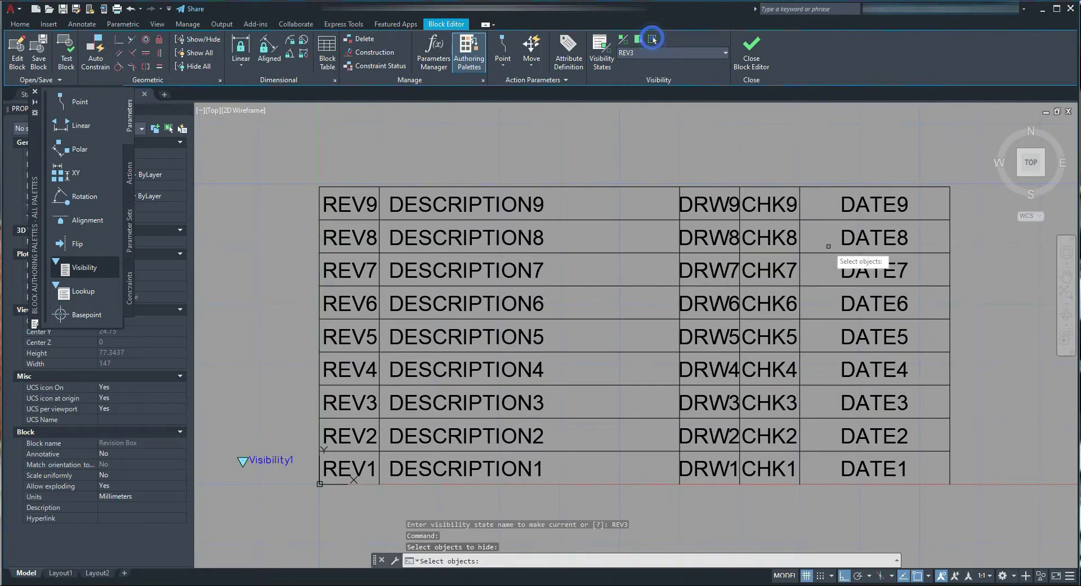
left_click(978, 374)
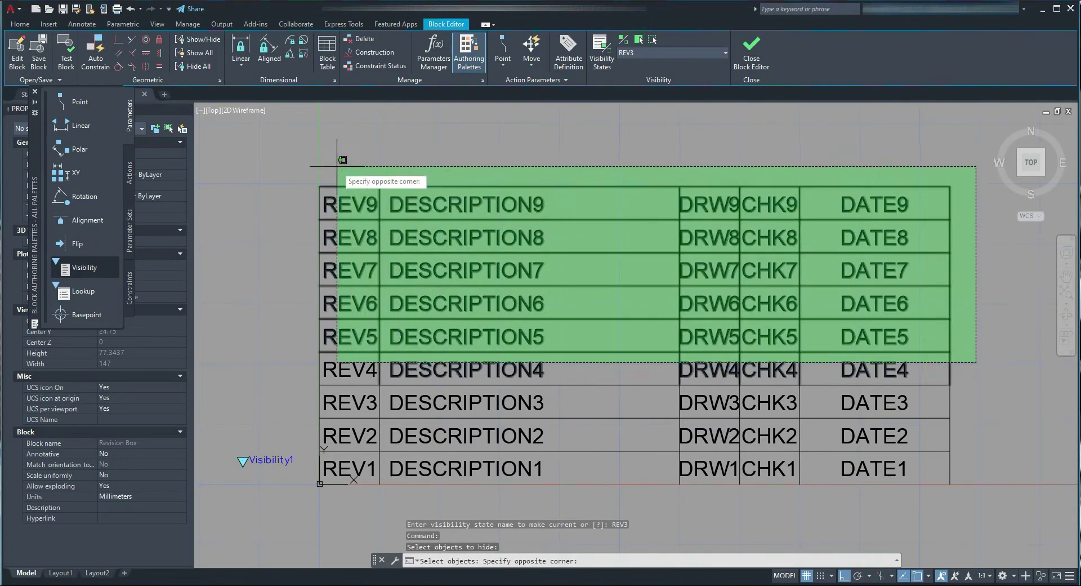
left_click(276, 142)
key("Return")
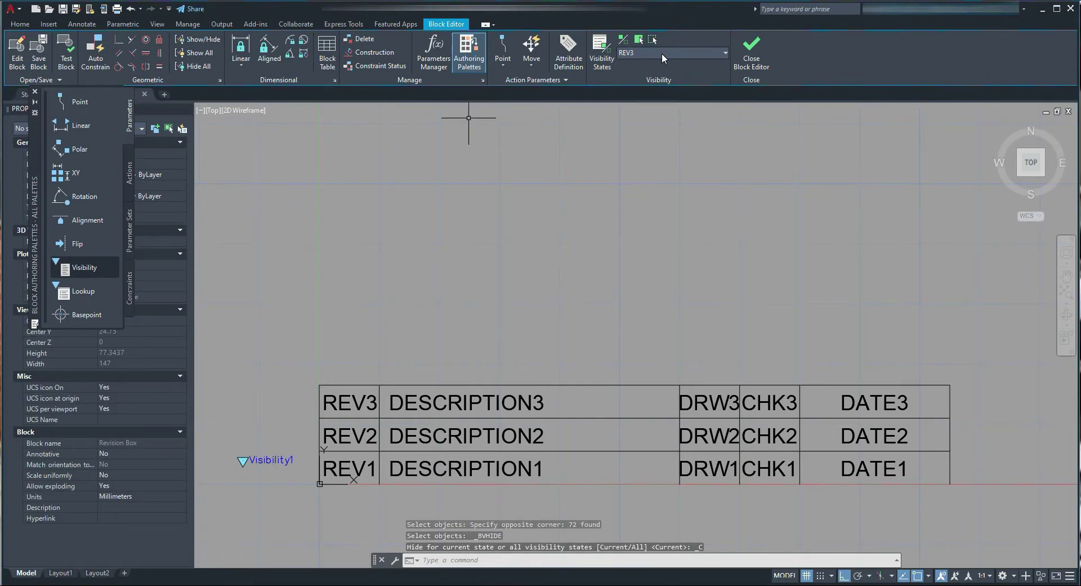
Make REV4 the current visibility state and hide the table rows REV5 to REV9 in it
left_click(661, 53)
left_click(647, 101)
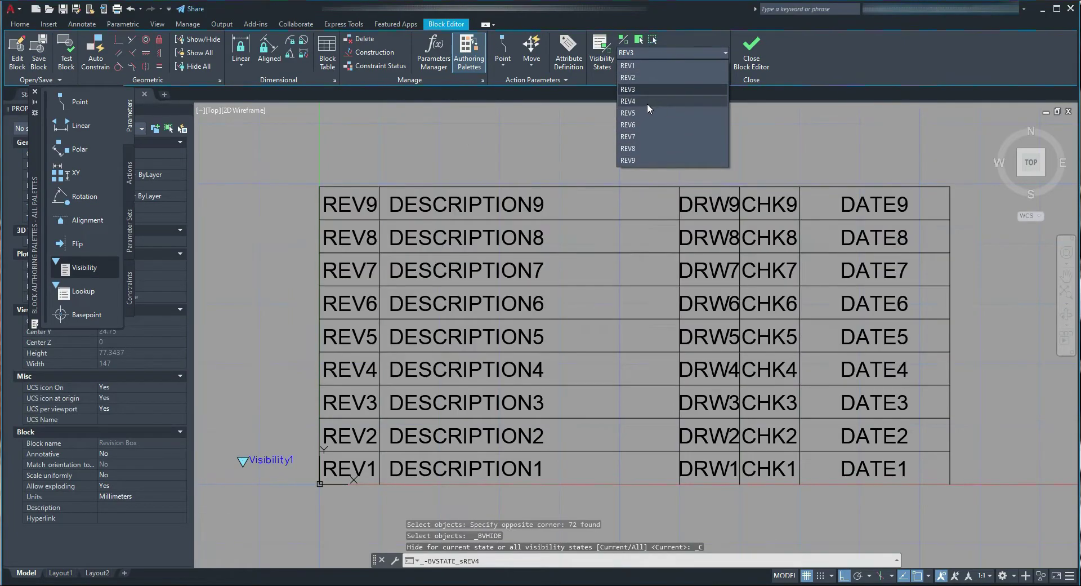
left_click(654, 40)
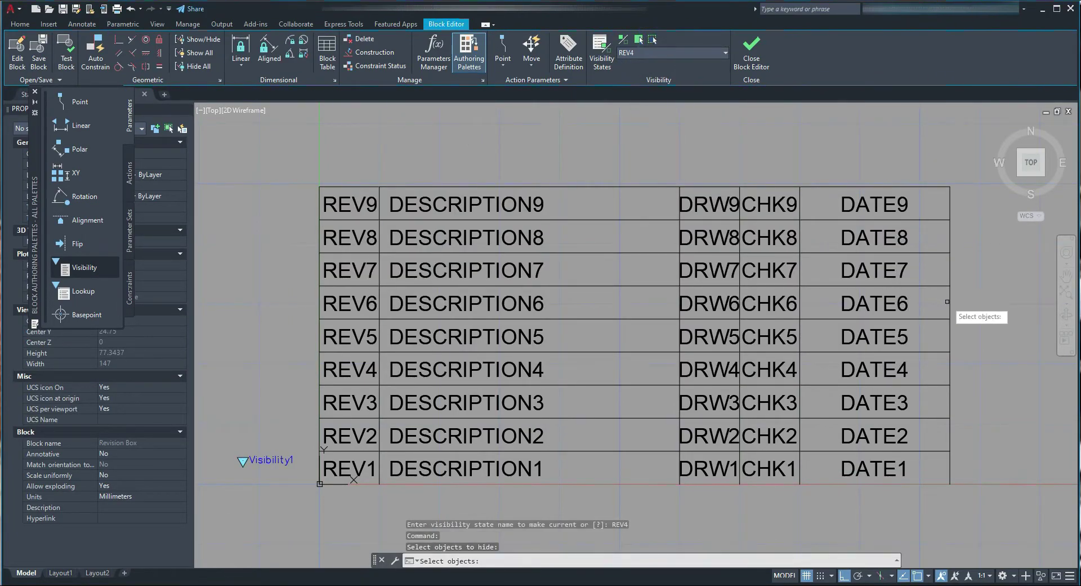
left_click(981, 325)
left_click(301, 142)
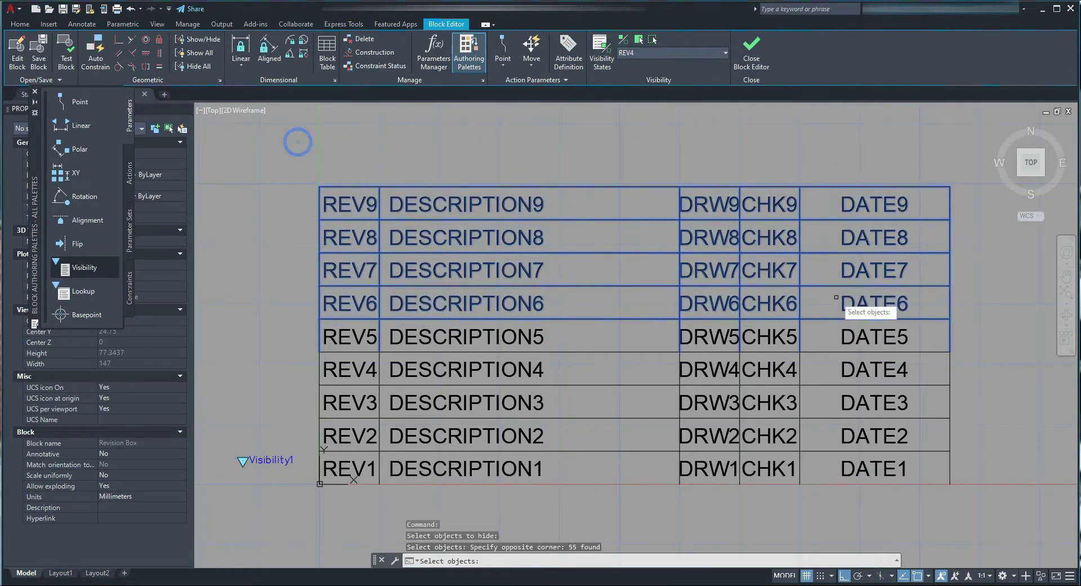
left_click(969, 327)
left_click(266, 164)
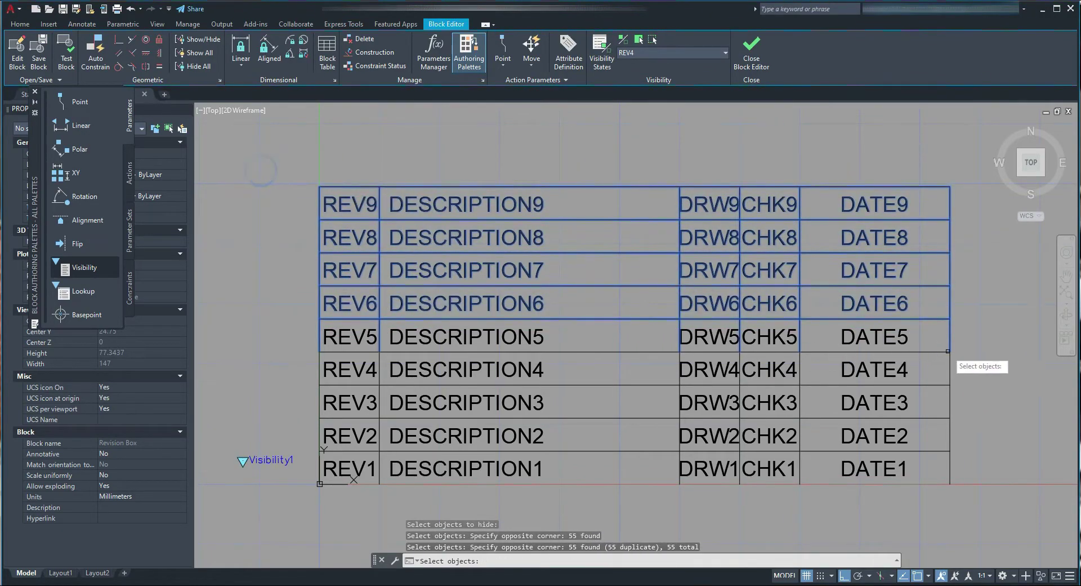
left_click(979, 346)
left_click(268, 146)
key("Return")
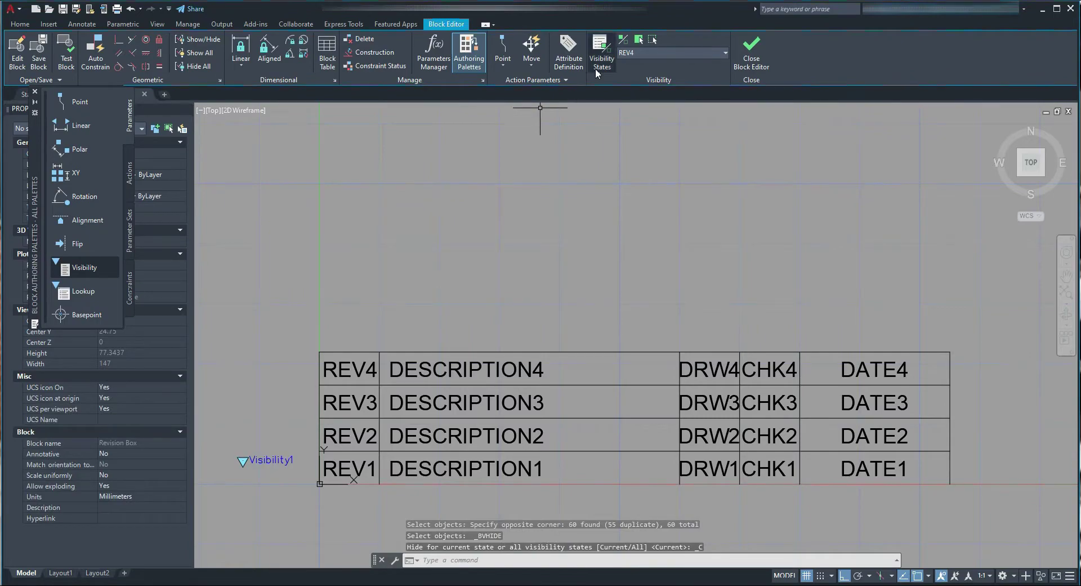
Make REV5 the current visibility state and hide the table rows REV6 to REV9 in it
left_click(664, 55)
left_click(650, 114)
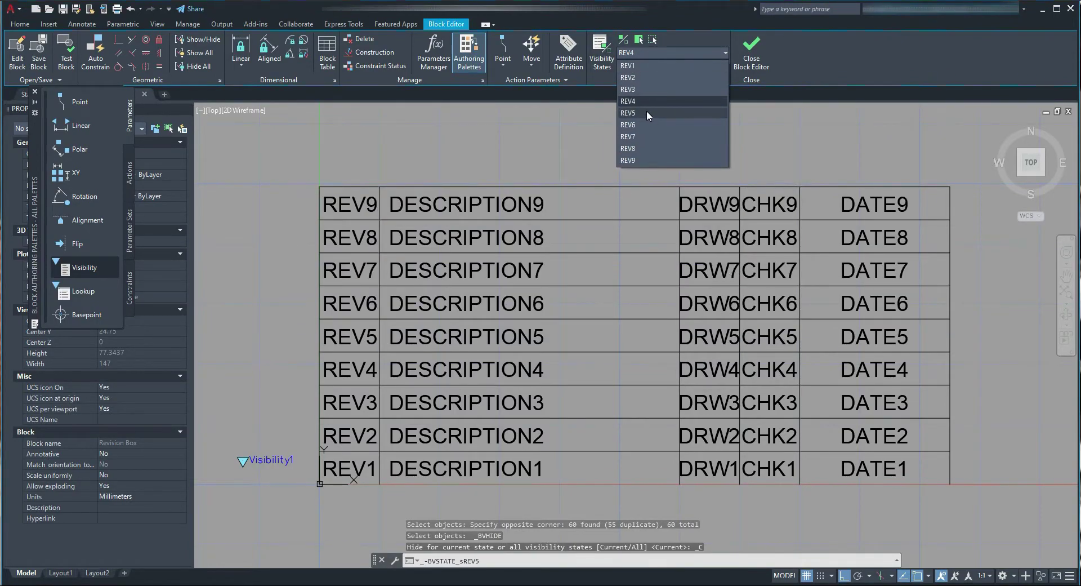
left_click(651, 40)
left_click(978, 309)
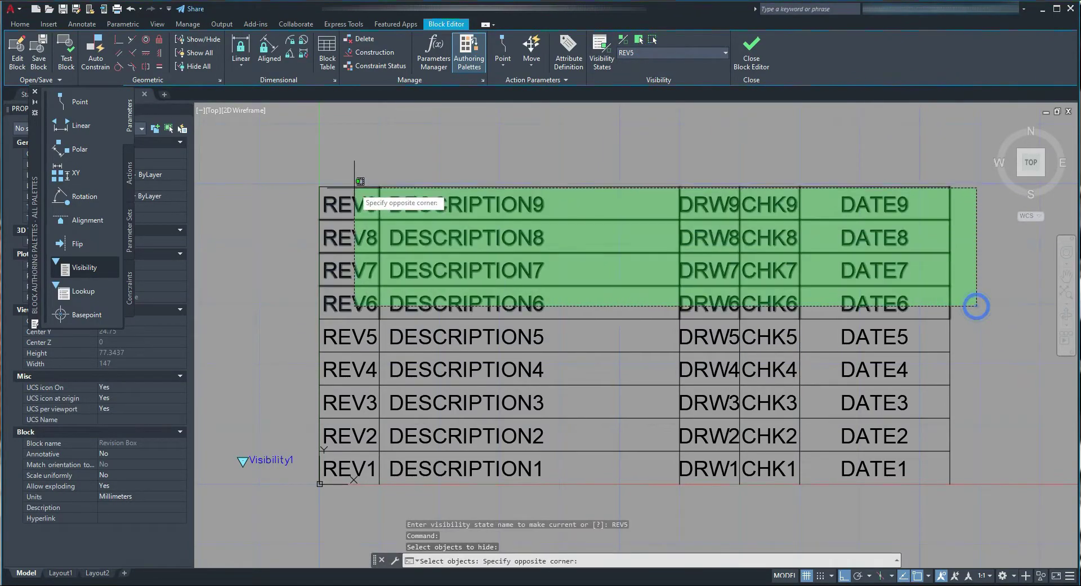
left_click(304, 147)
key("Return")
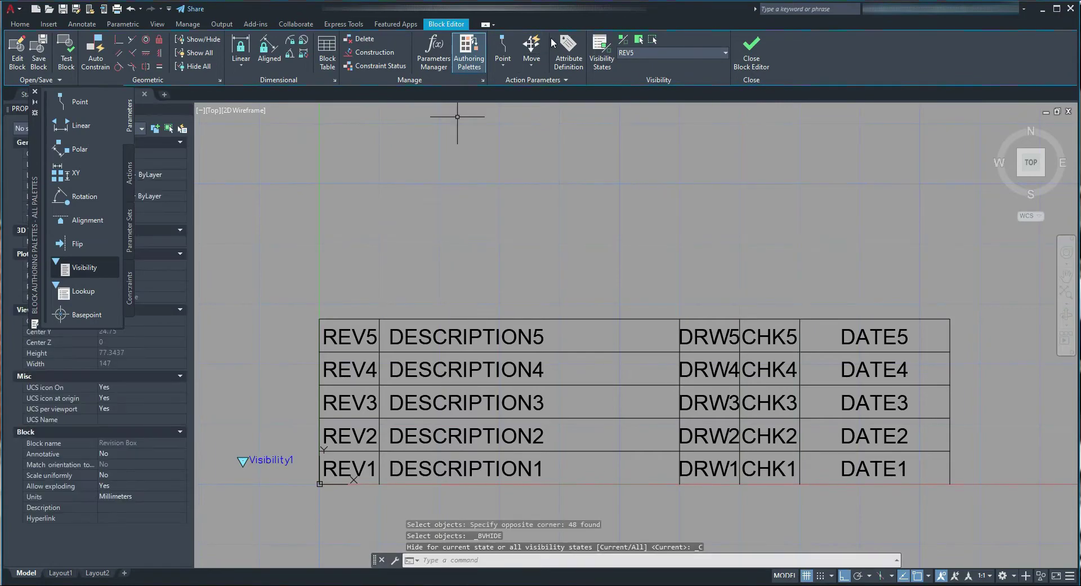
Make REV6 the current visibility state and hide the table rows REV7 to REV9 in it
left_click(655, 52)
left_click(636, 127)
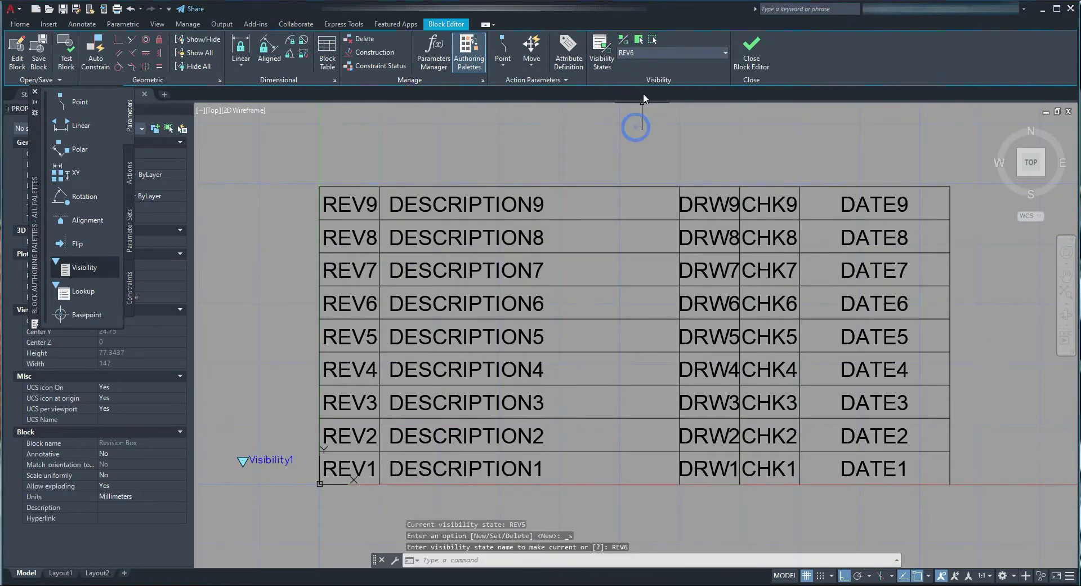
left_click(653, 39)
left_click(975, 267)
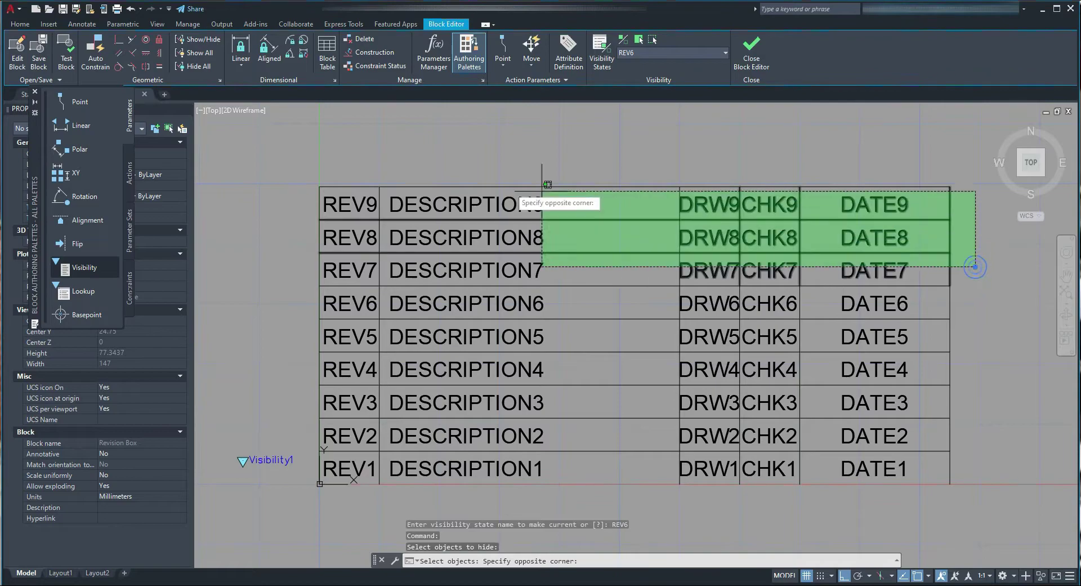
left_click(320, 178)
key("Return")
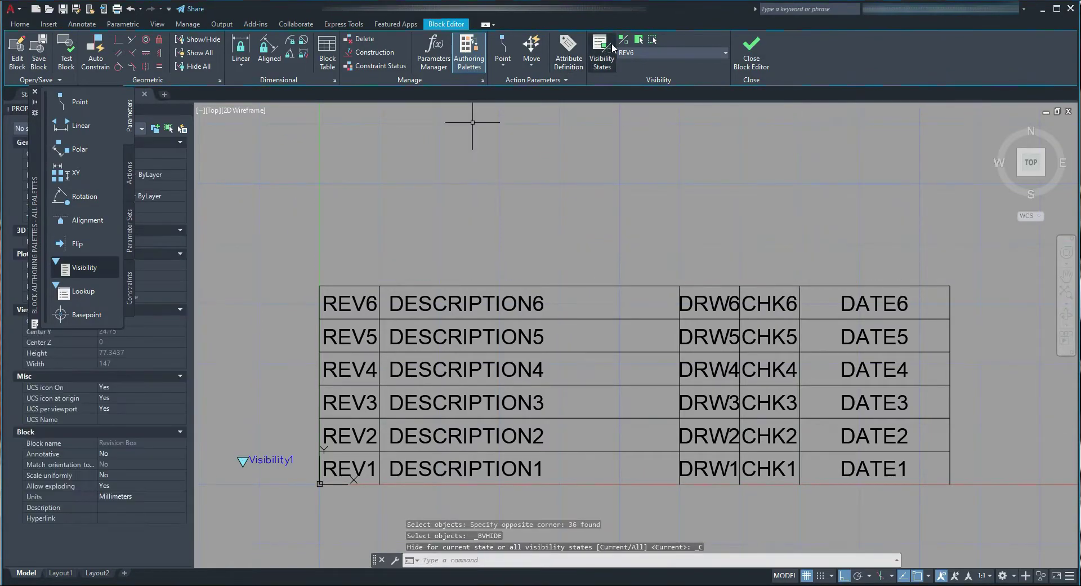
Make REV7 the current visibility state and hide the table rows REV8 and REV9 in it
left_click(644, 53)
left_click(638, 138)
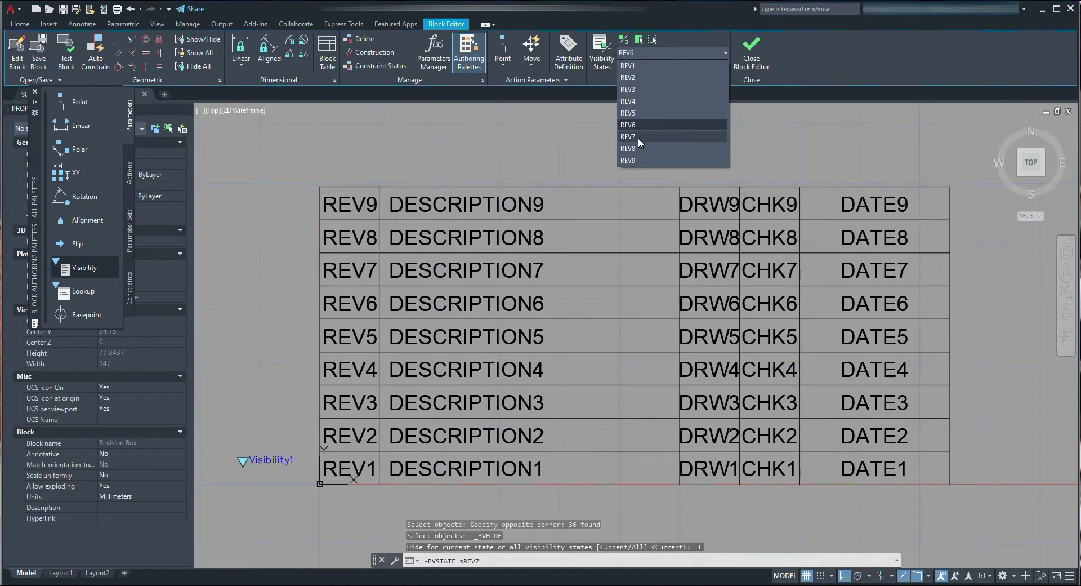
left_click(653, 40)
left_click(983, 242)
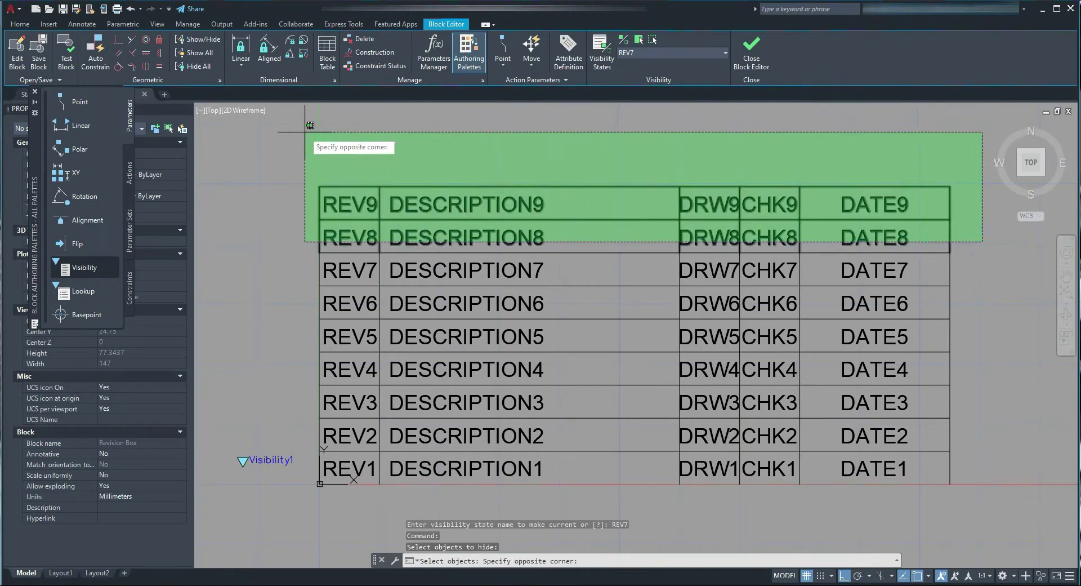
left_click(310, 125)
key("Return")
Make REV8 the current visibility state and hide the table row REV9 in it
left_click(651, 52)
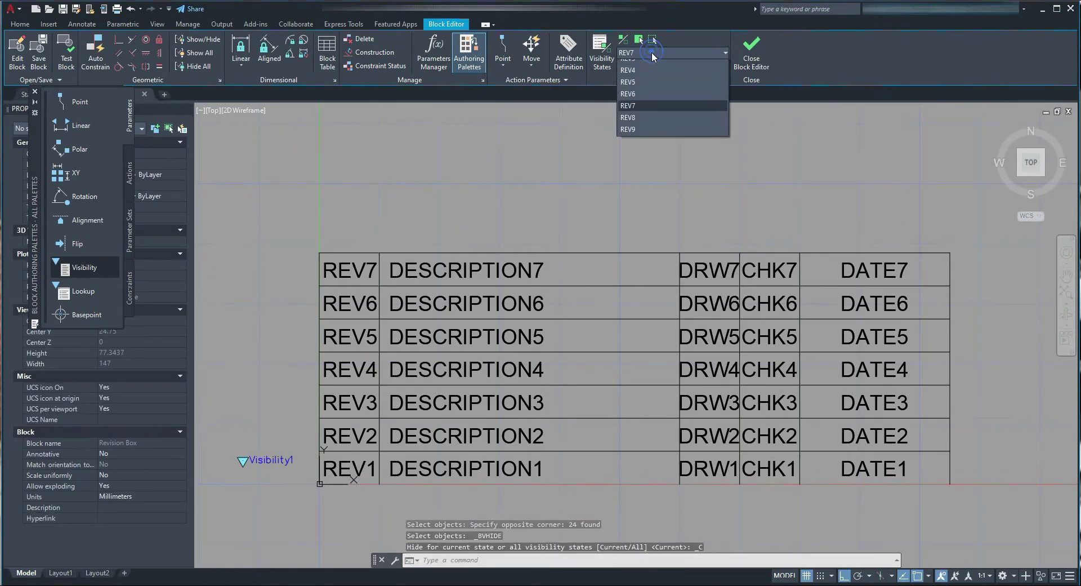
left_click(634, 138)
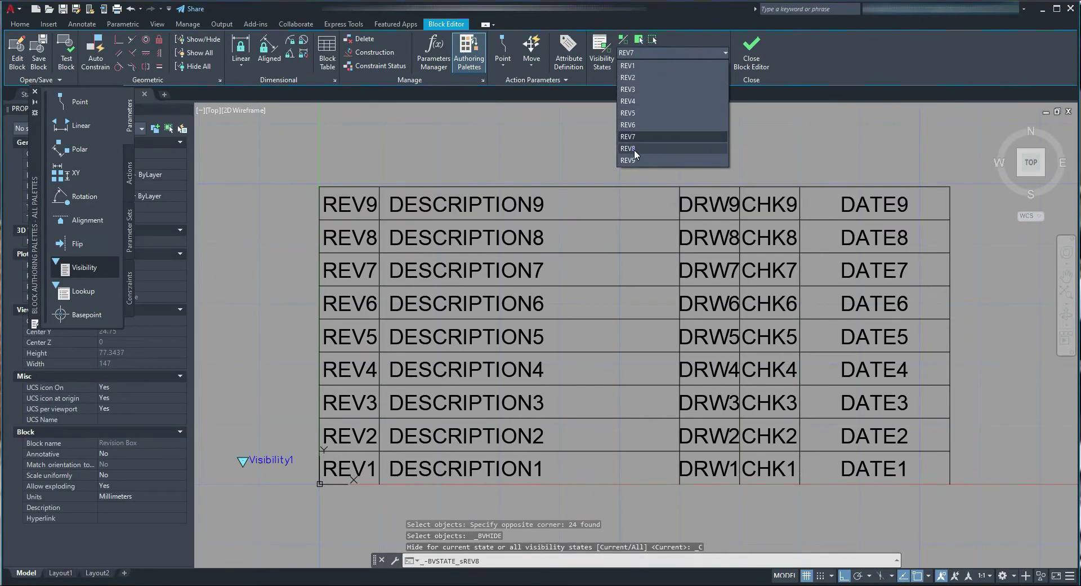
left_click(652, 41)
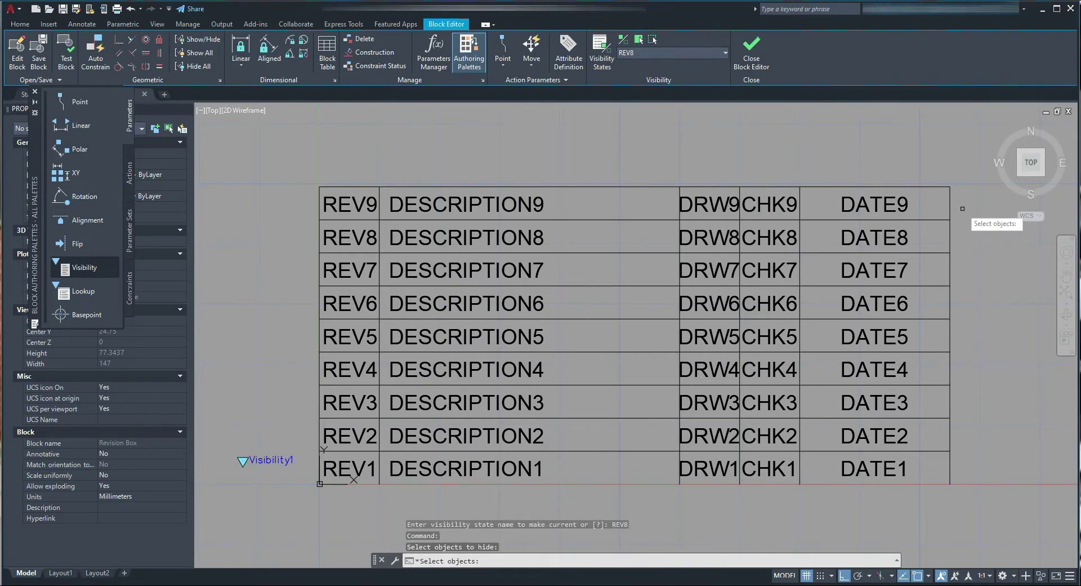
left_click(963, 208)
left_click(307, 136)
key("Return")
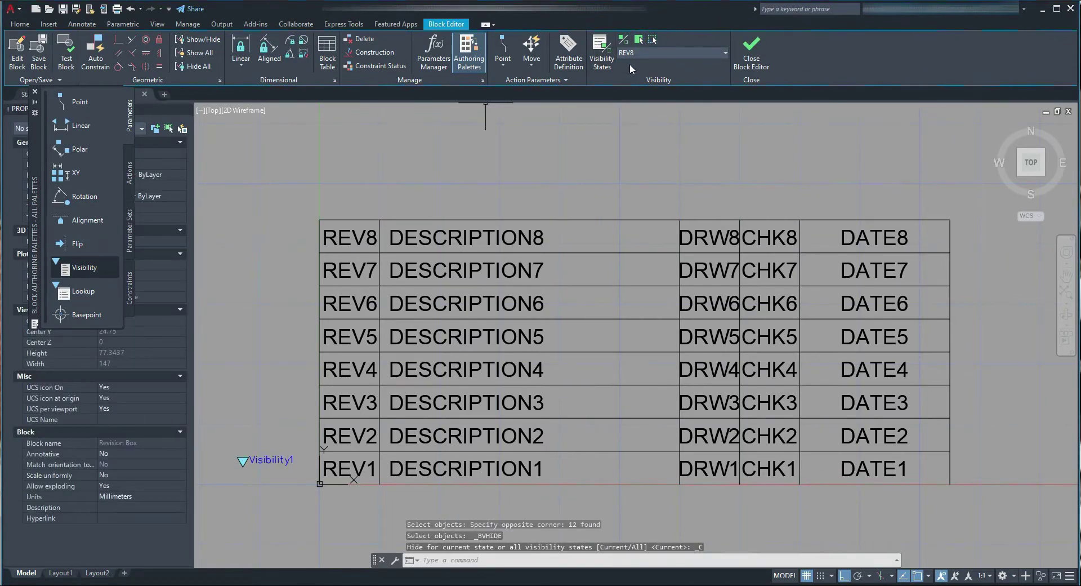
Check the rows shown in REV9, and go through the visibility states REV1 to REV9 one after another to examine each
left_click(635, 53)
left_click(633, 157)
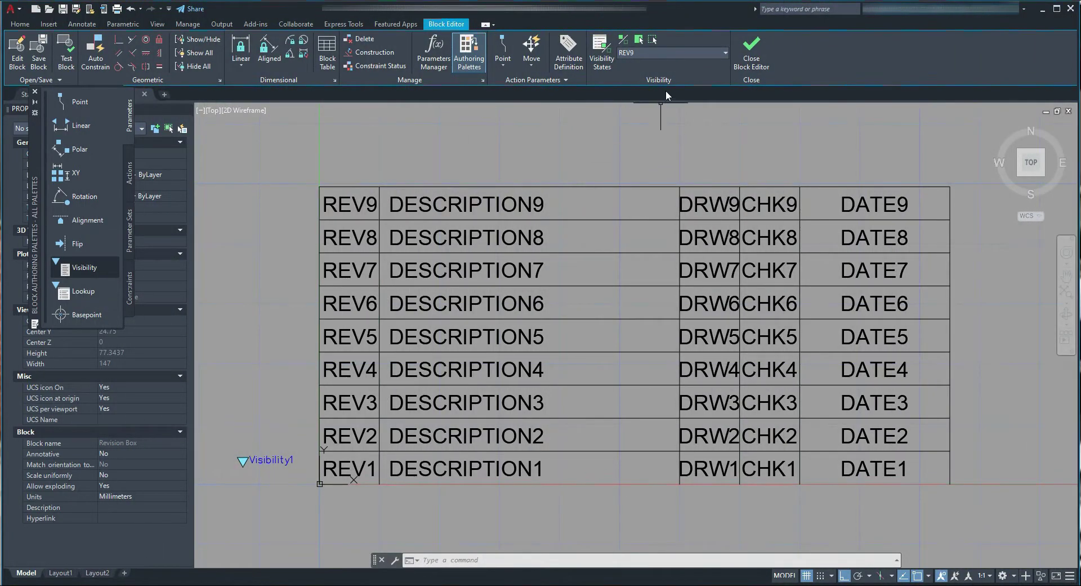
left_click(667, 54)
left_click(654, 64)
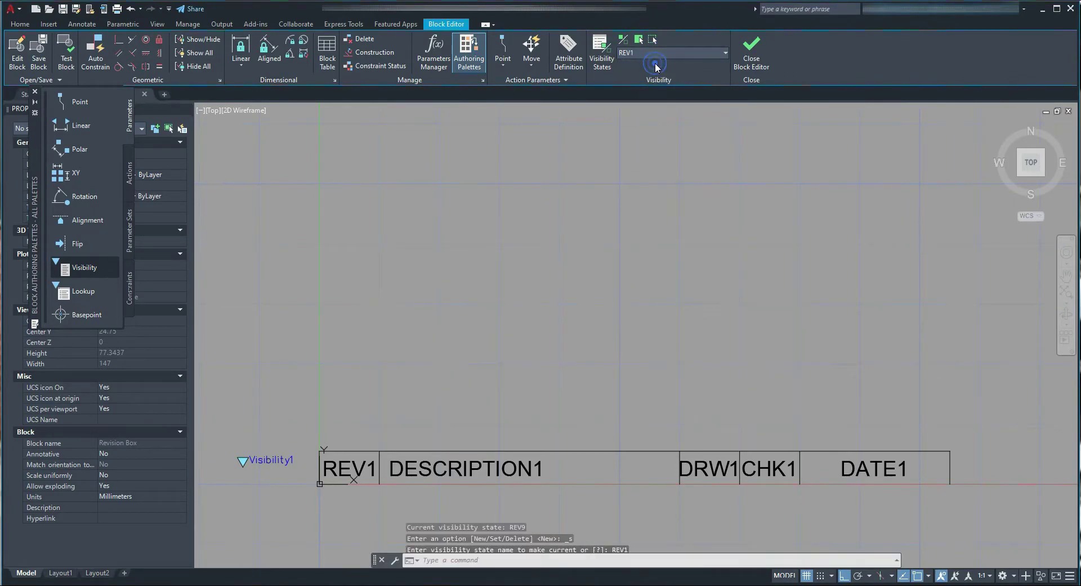
left_click(658, 51)
left_click(644, 73)
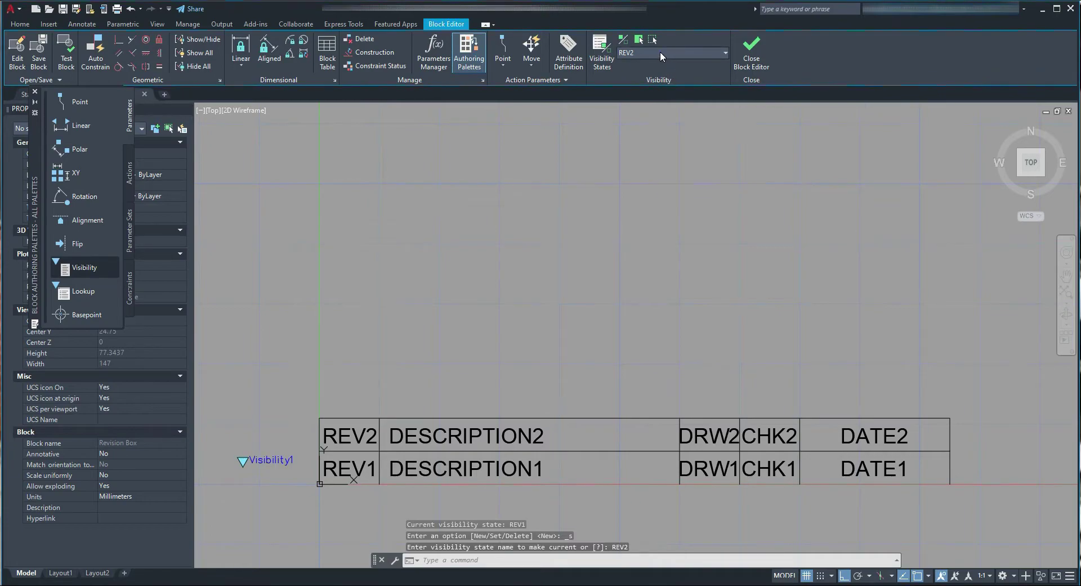
left_click(660, 52)
left_click(646, 91)
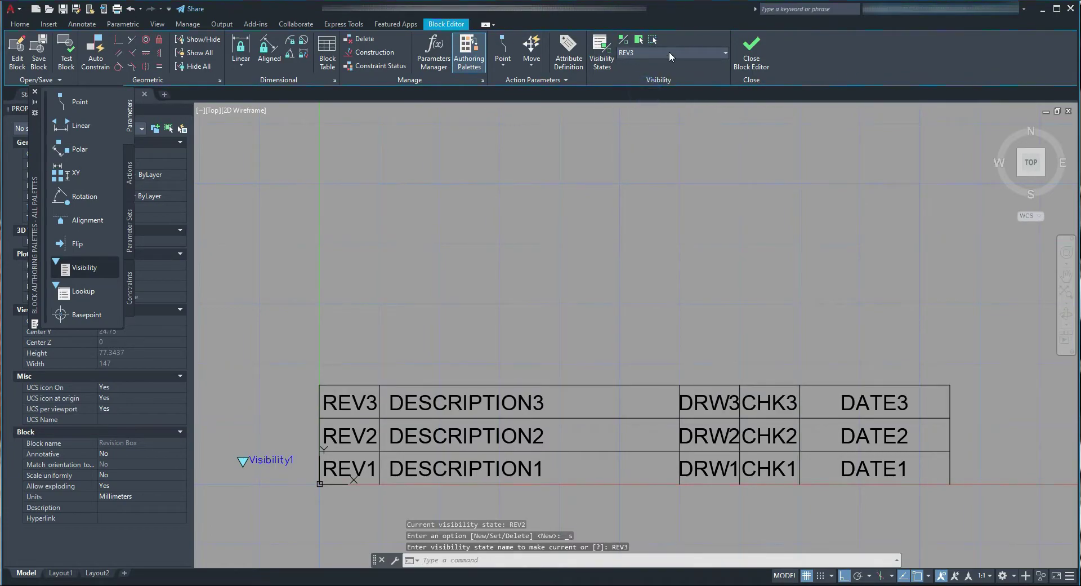
left_click(671, 48)
left_click(651, 104)
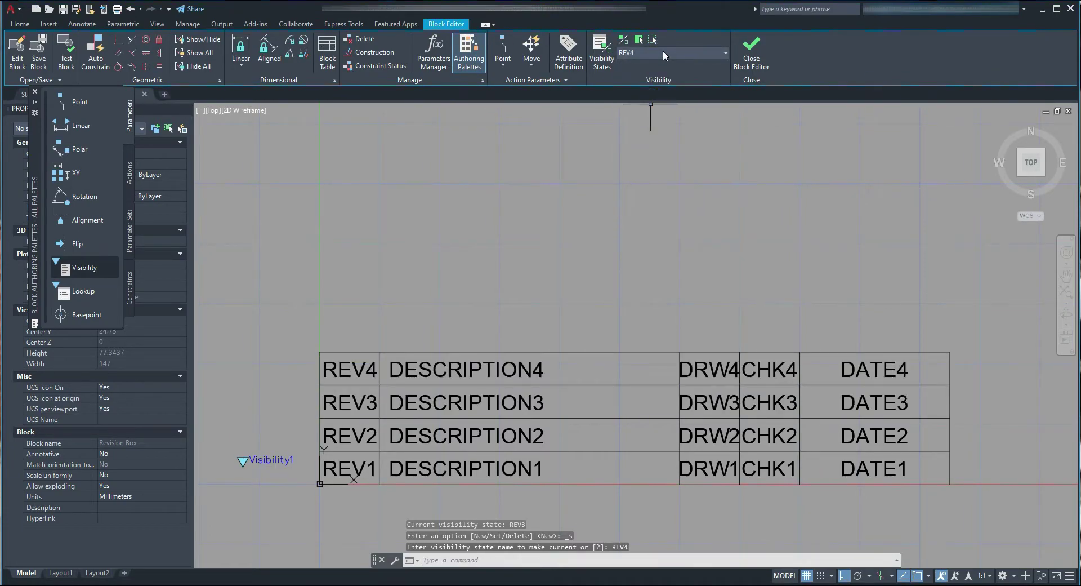
left_click(664, 50)
left_click(638, 113)
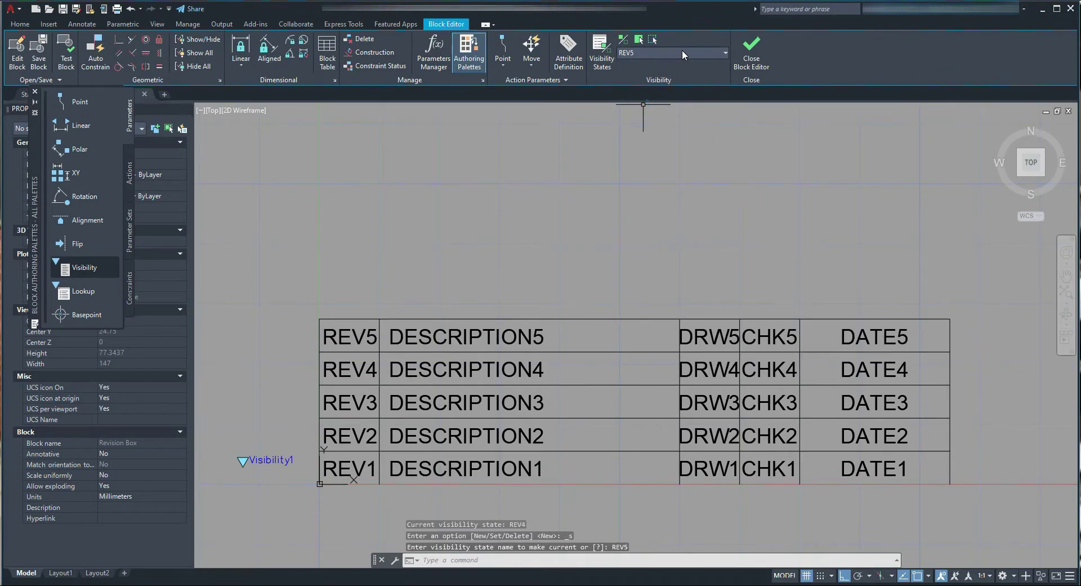
left_click(682, 51)
left_click(637, 125)
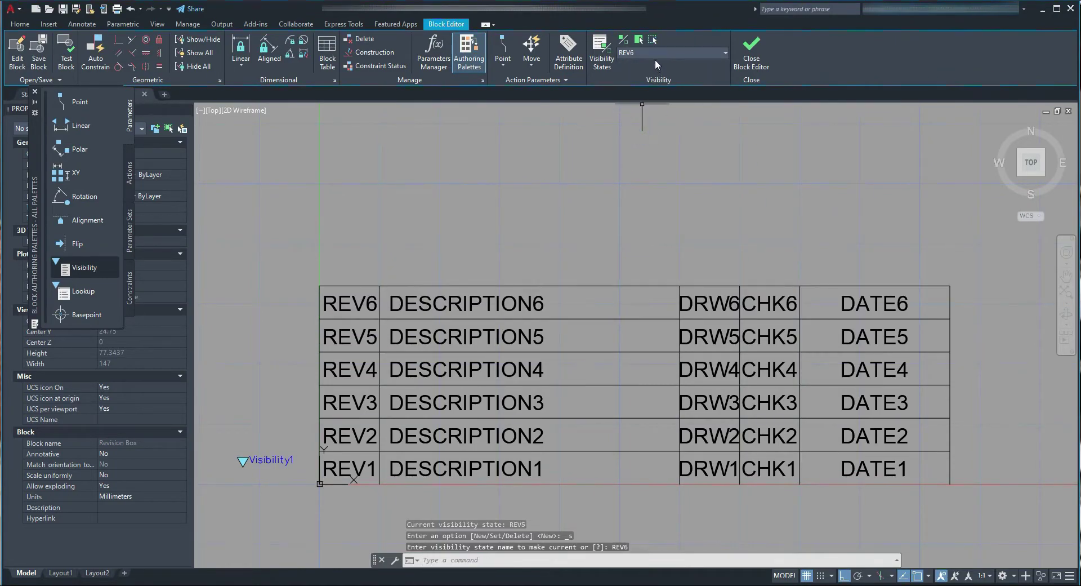
left_click(651, 51)
left_click(634, 135)
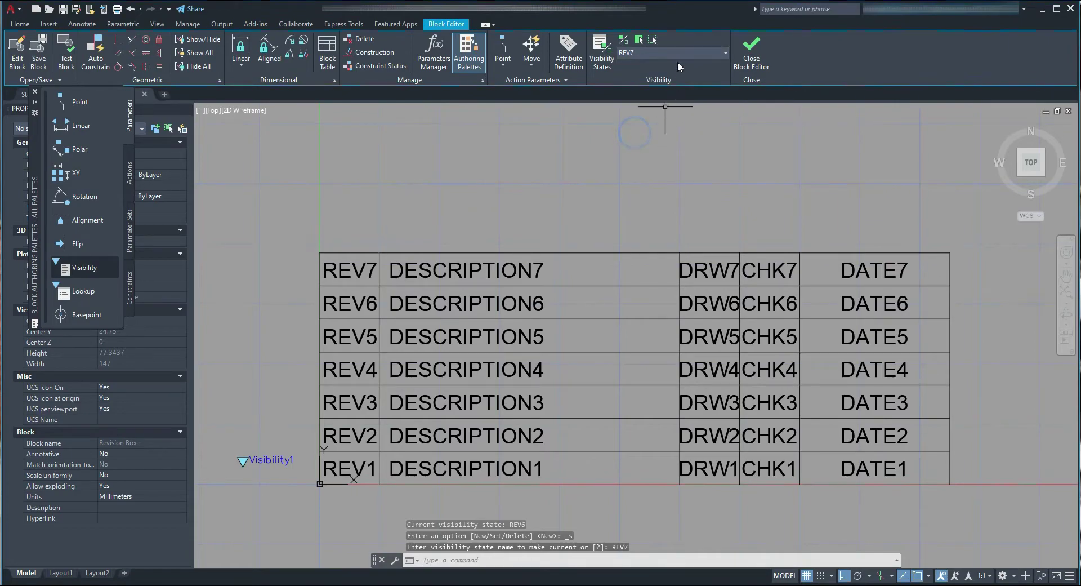
left_click(670, 52)
left_click(644, 147)
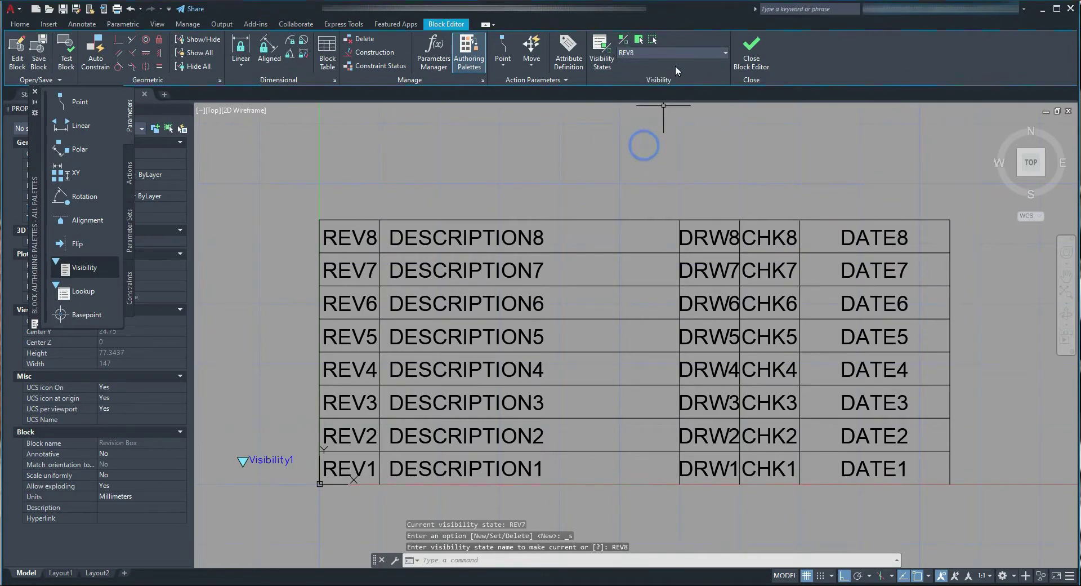
left_click(668, 52)
left_click(636, 160)
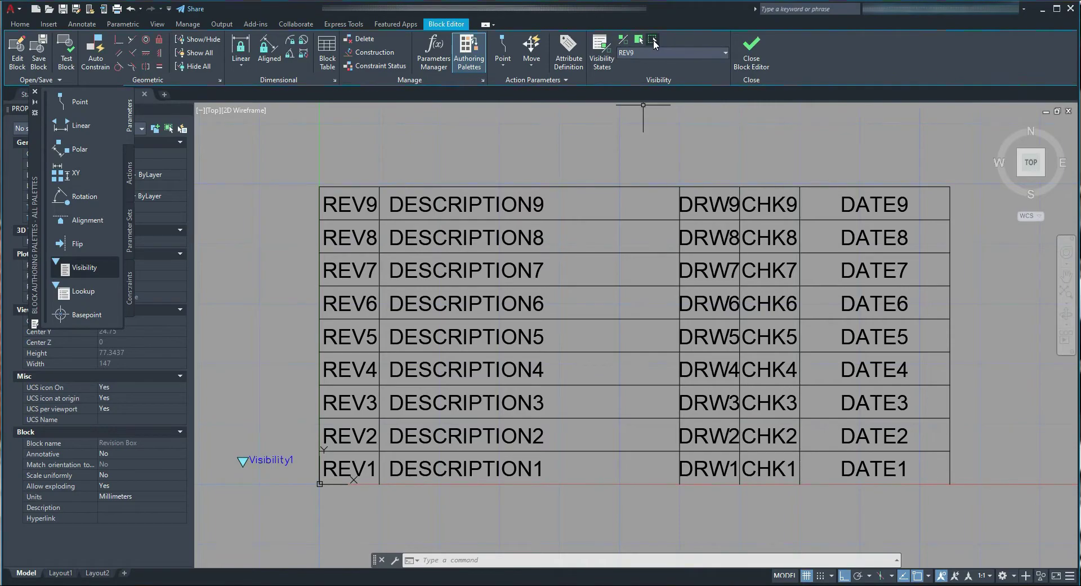
left_click(653, 40)
key("Escape")
key("Escape")
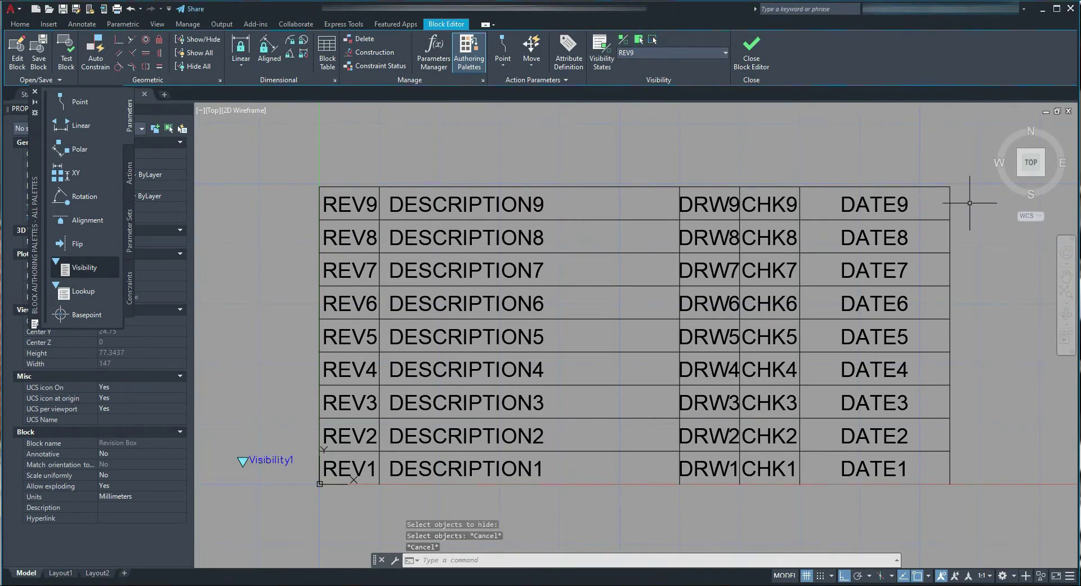
Hide the table row REV9 in the current visibility state REV9
left_click(653, 41)
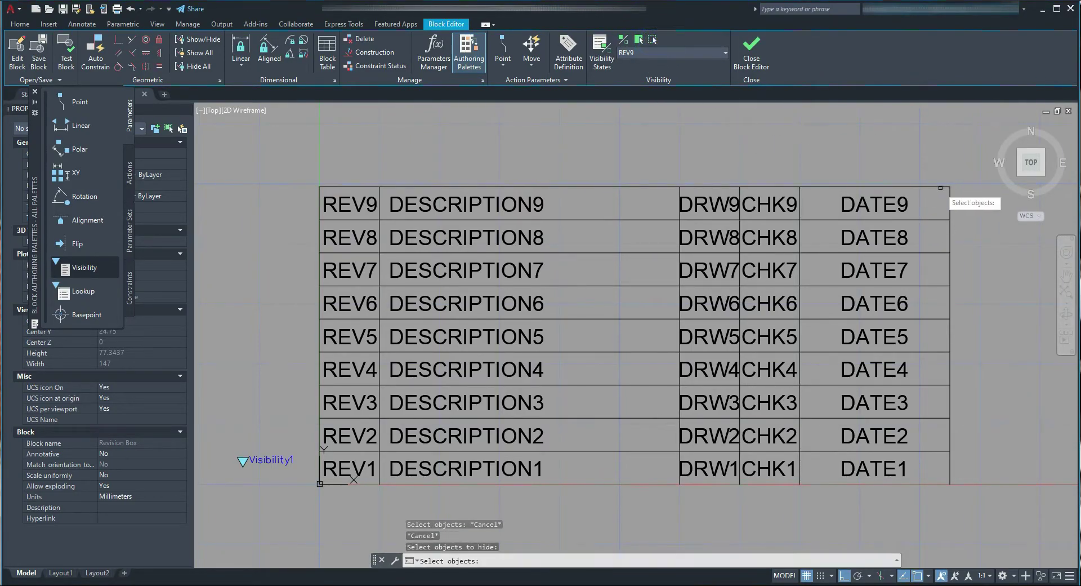
left_click(968, 208)
left_click(289, 135)
key("Return")
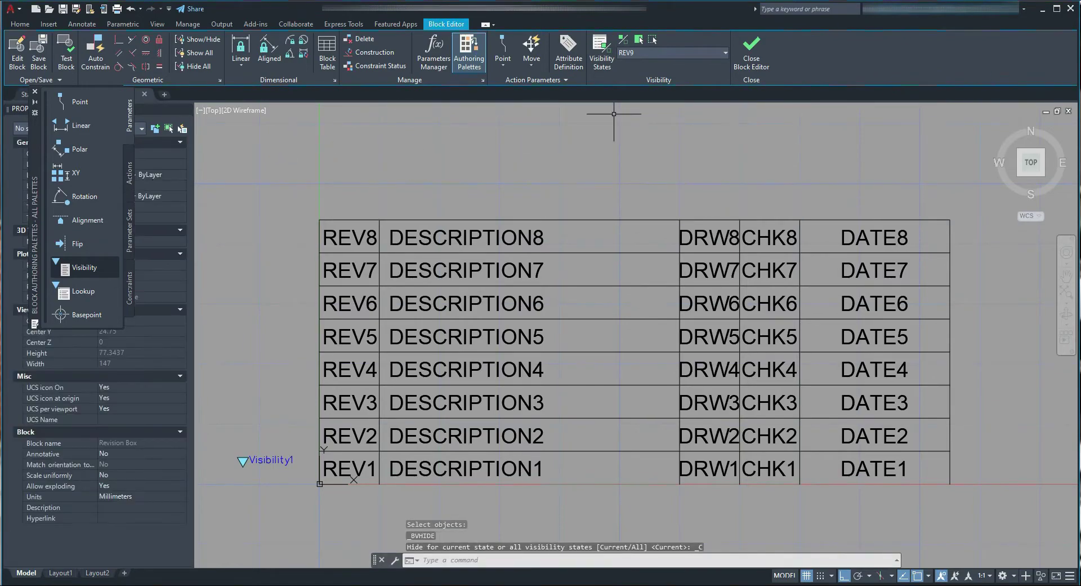
Display hidden objects dimmed in the block and make the table row REV9 visible again in the REV9 state
left_click(624, 43)
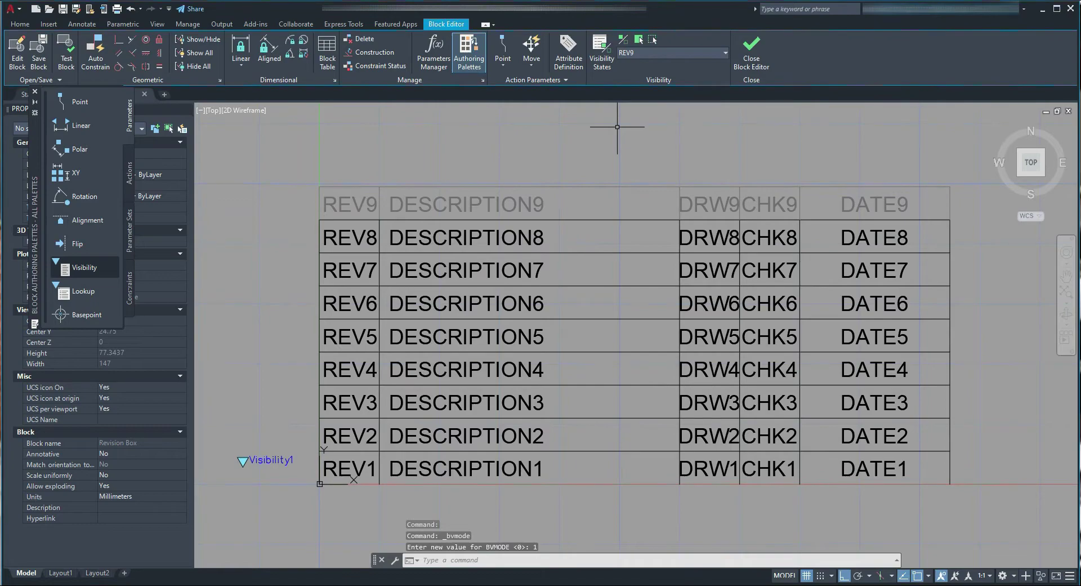
left_click(641, 39)
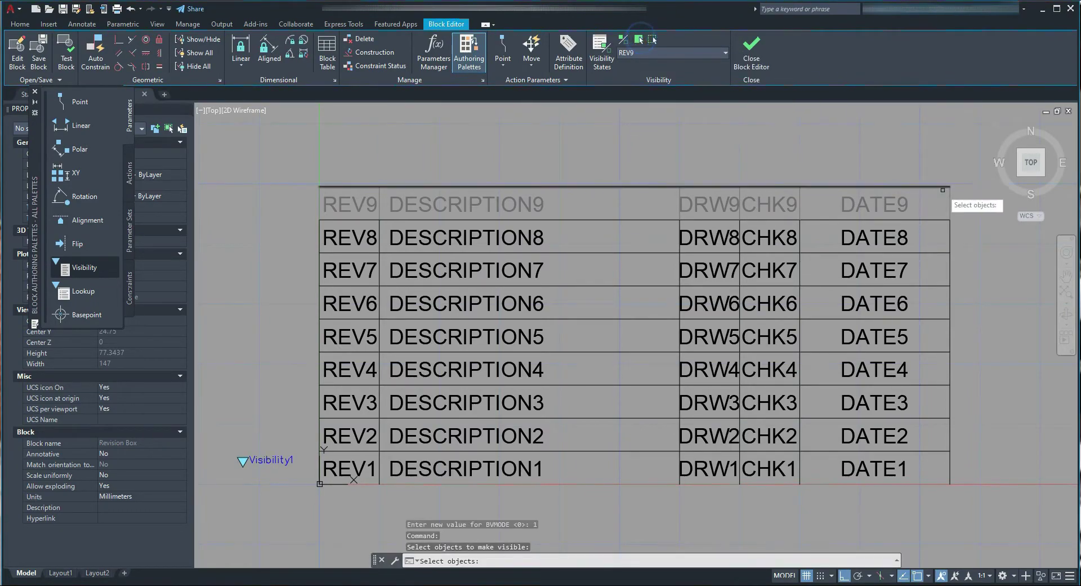
left_click(969, 209)
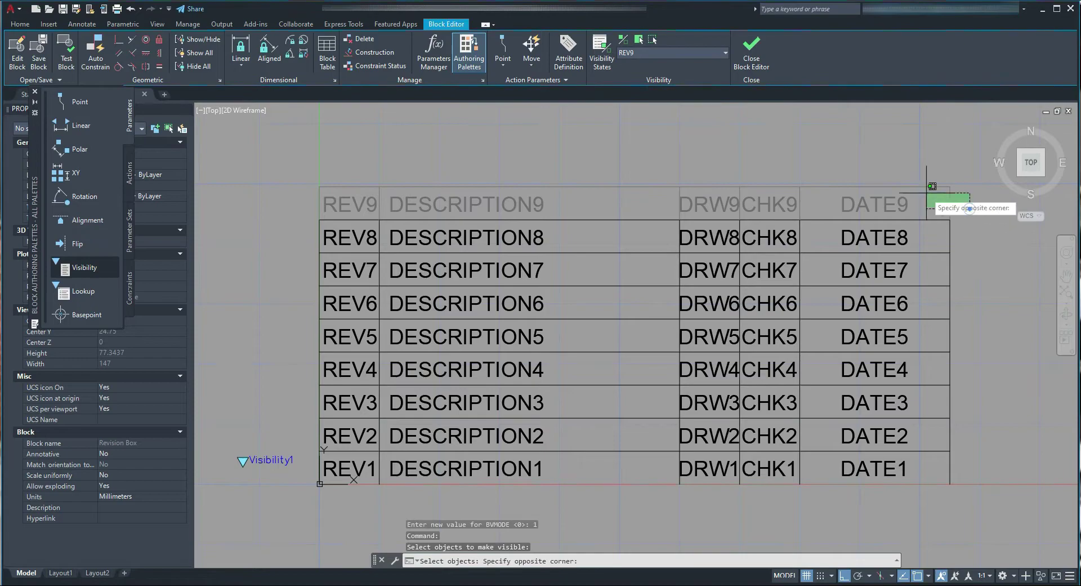
left_click(307, 146)
key("Return")
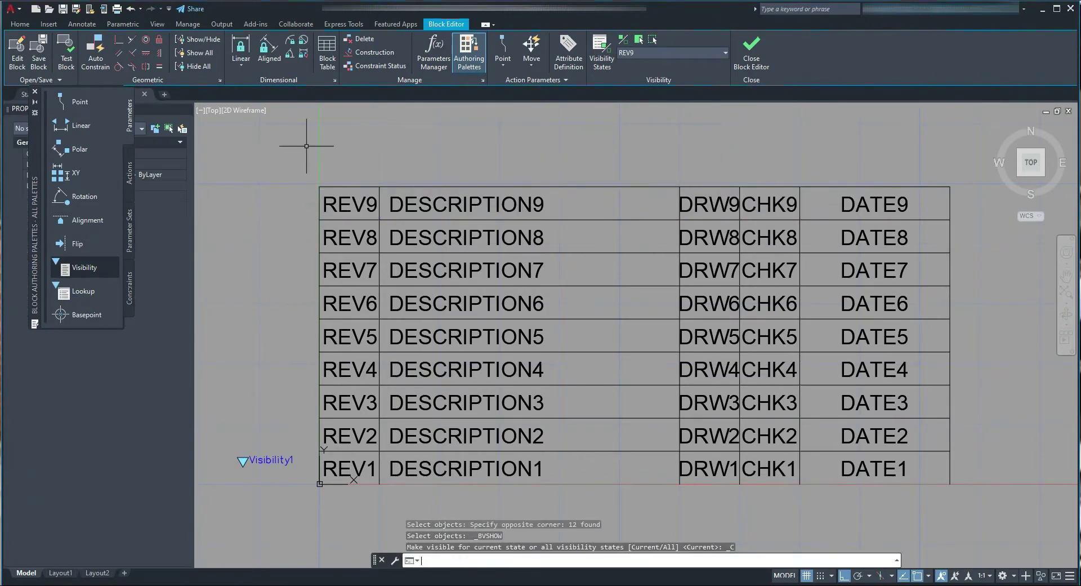
Hide the table row REV9 in the REV9 visibility state and turn off the dimmed display of hidden objects
left_click(647, 41)
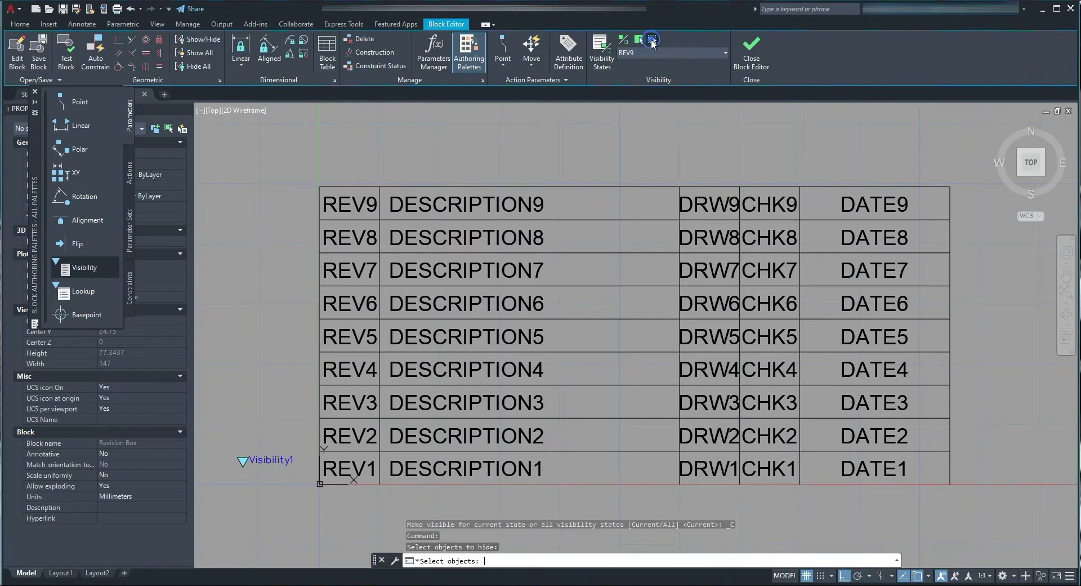
left_click(650, 43)
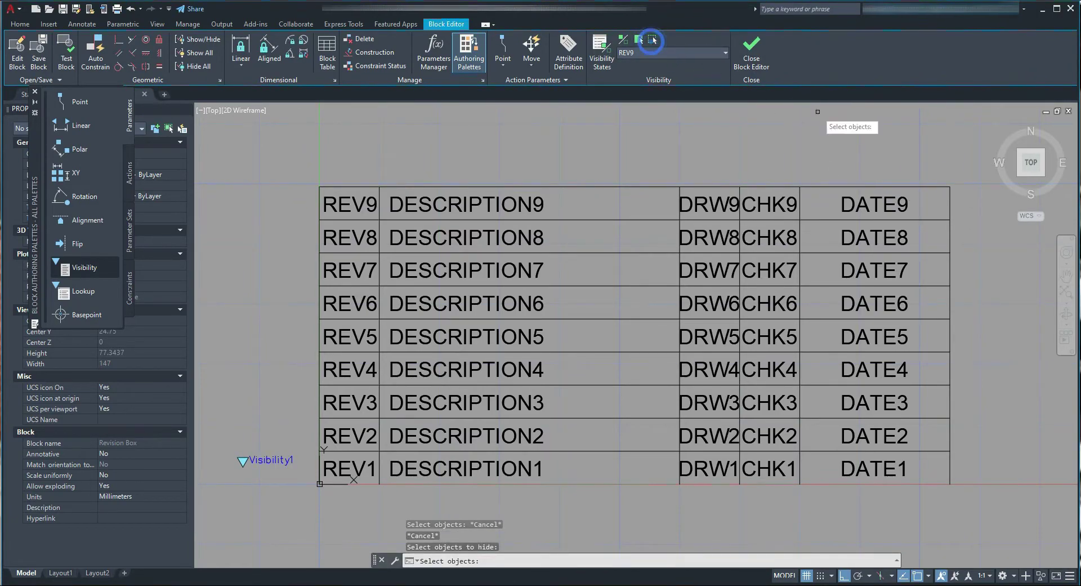
left_click(982, 210)
left_click(306, 135)
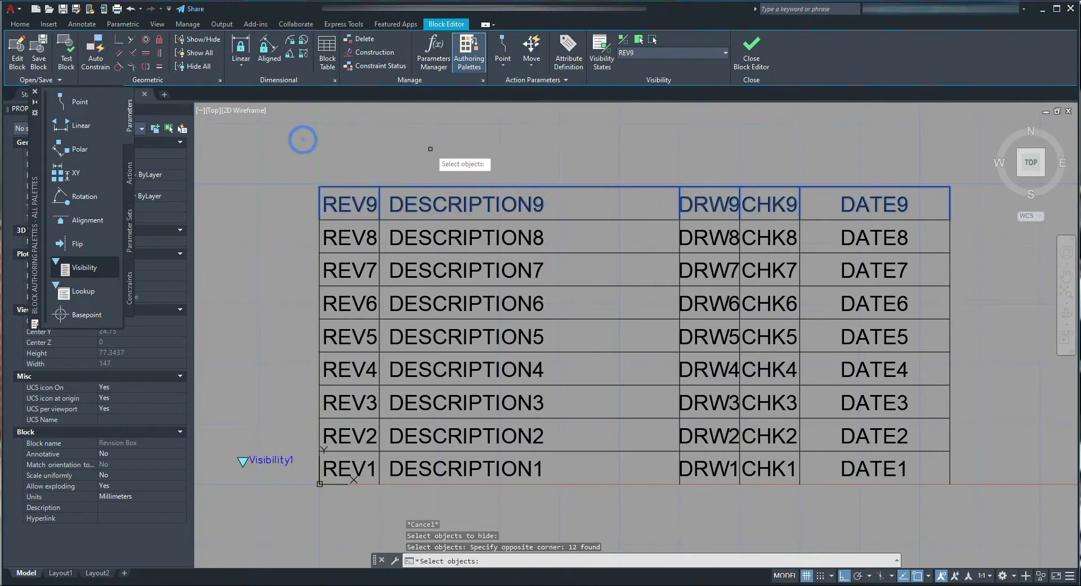
key("Return")
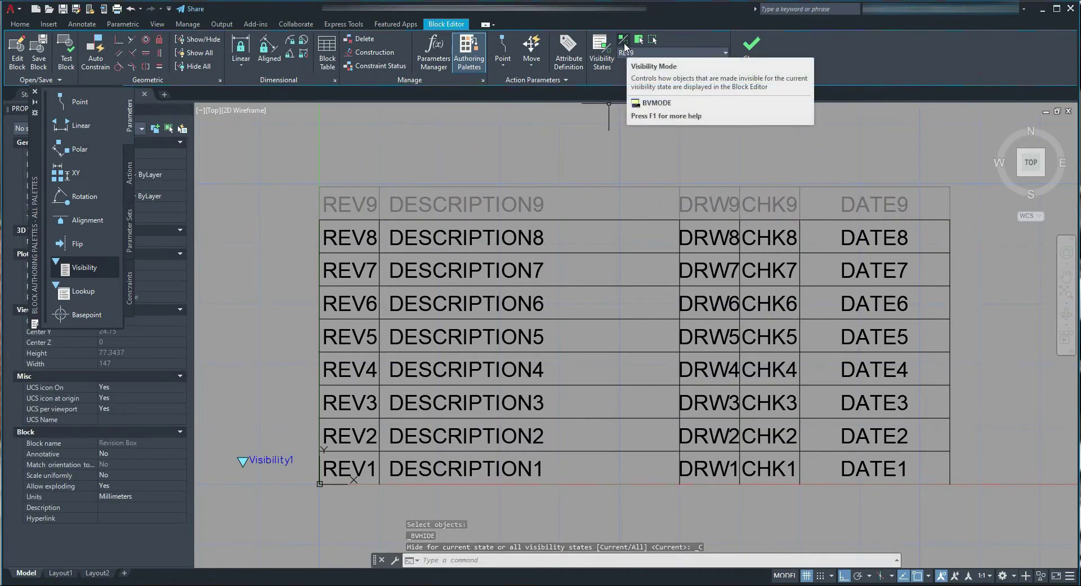
left_click(624, 43)
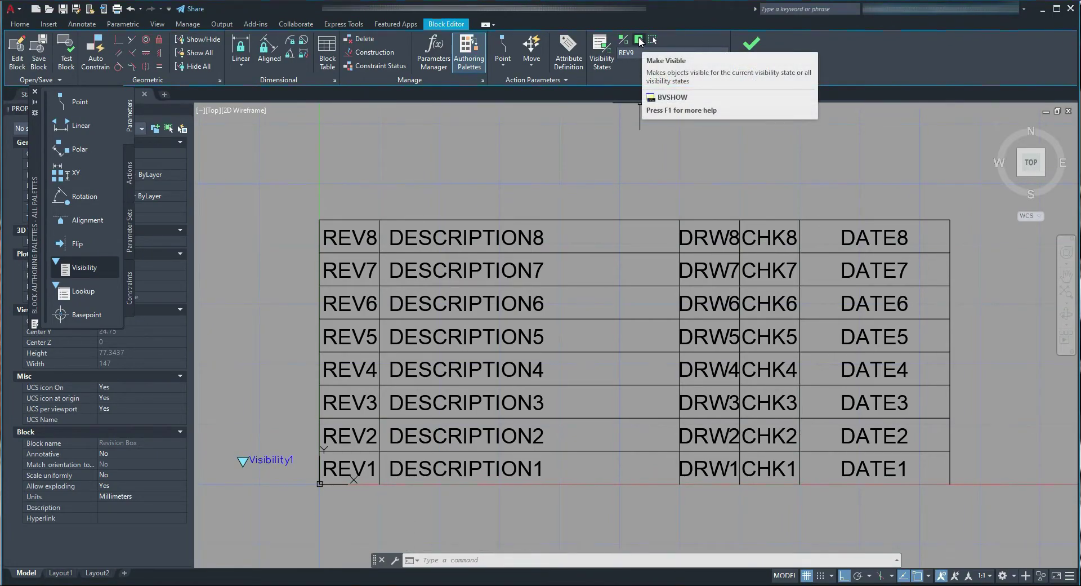
Make the hidden table row REV9 visible again in the current visibility state REV9
left_click(640, 39)
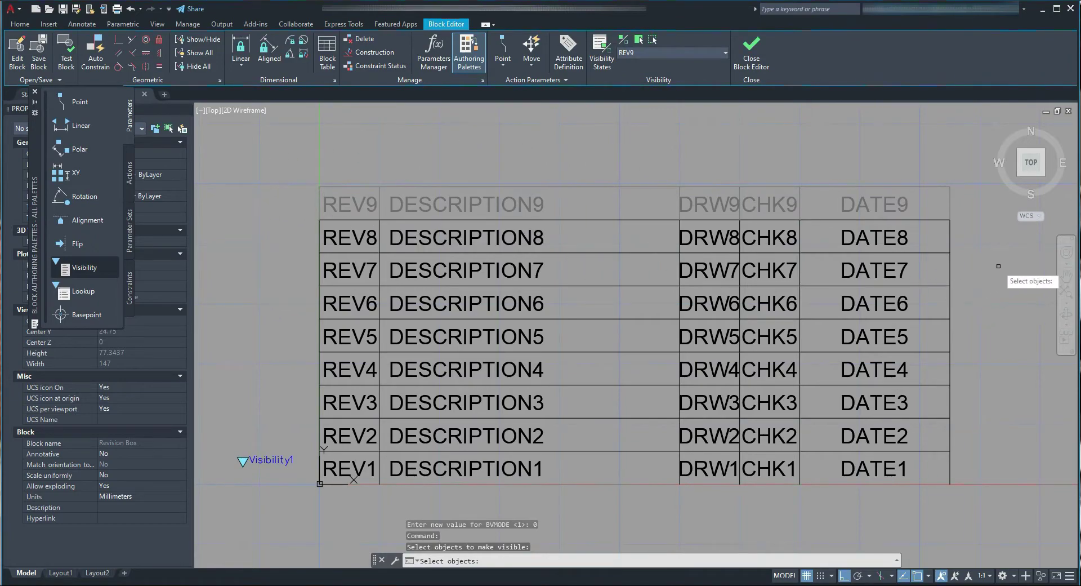
left_click(969, 209)
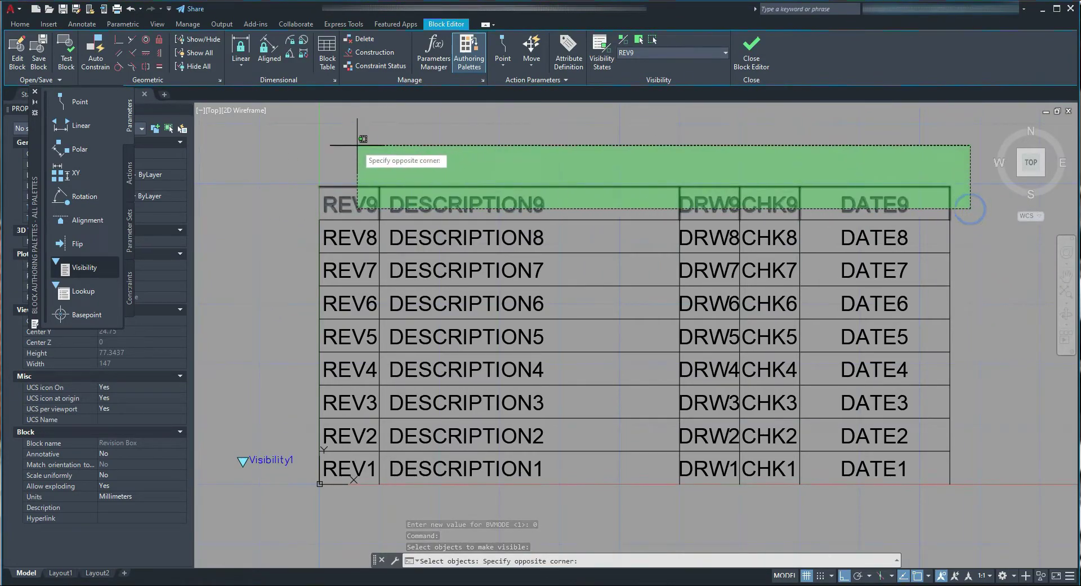
left_click(271, 143)
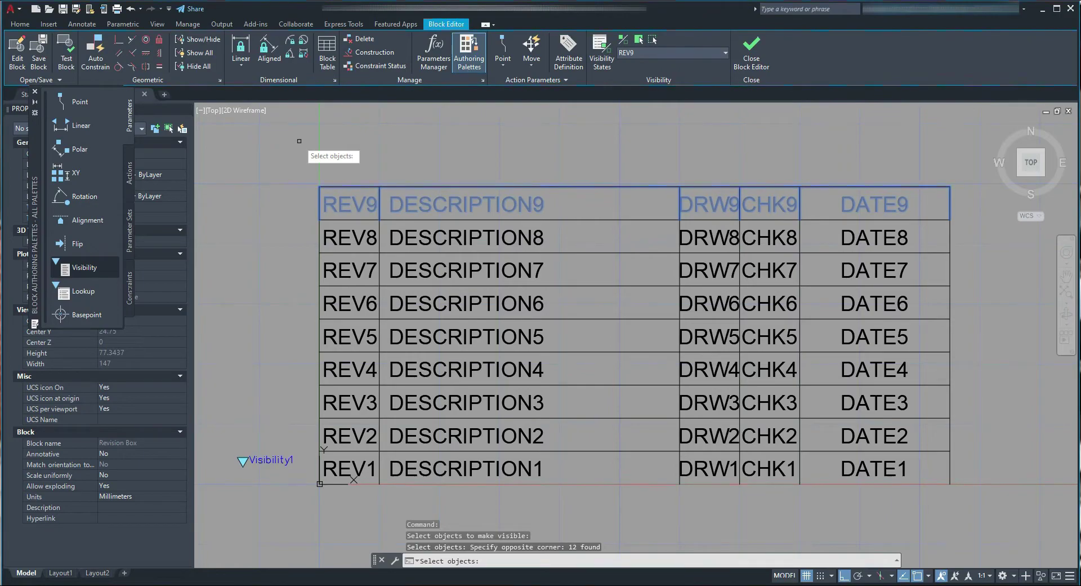
key("Return")
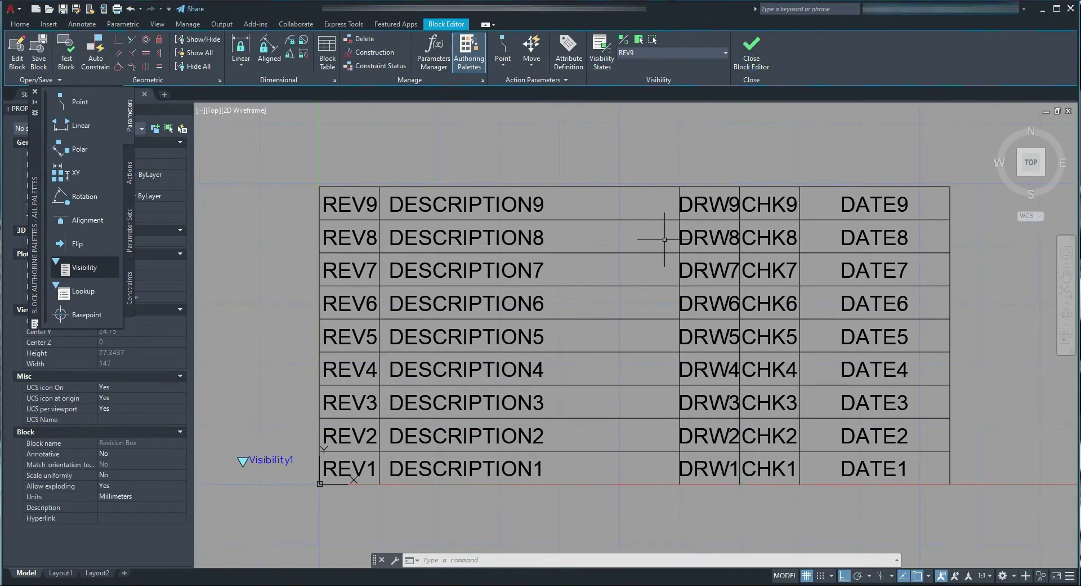
Close the Block Editor saving the changes to Revision Box, and select the block in Layout1
left_click(754, 60)
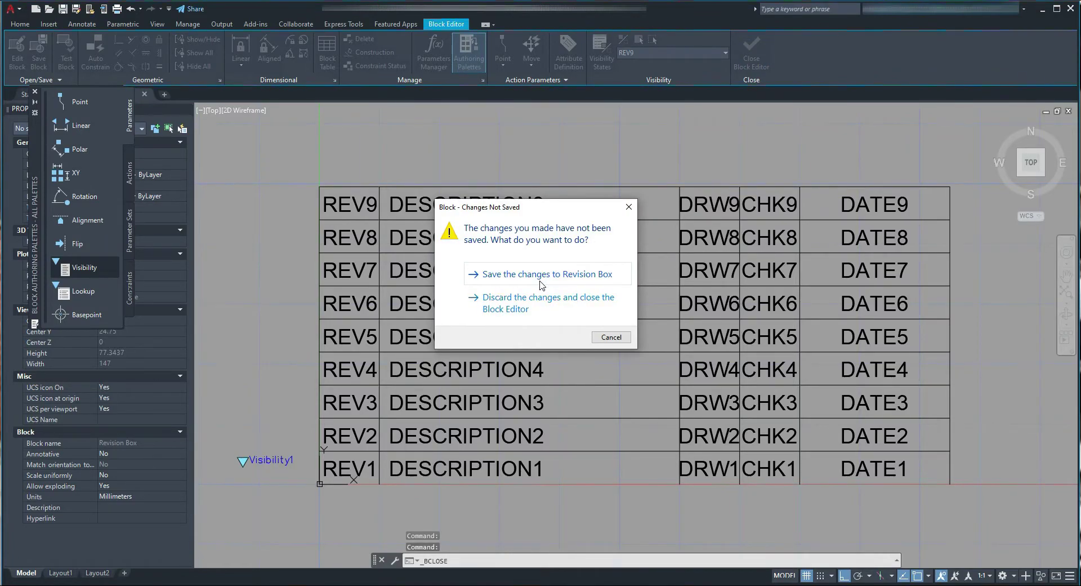
left_click(540, 276)
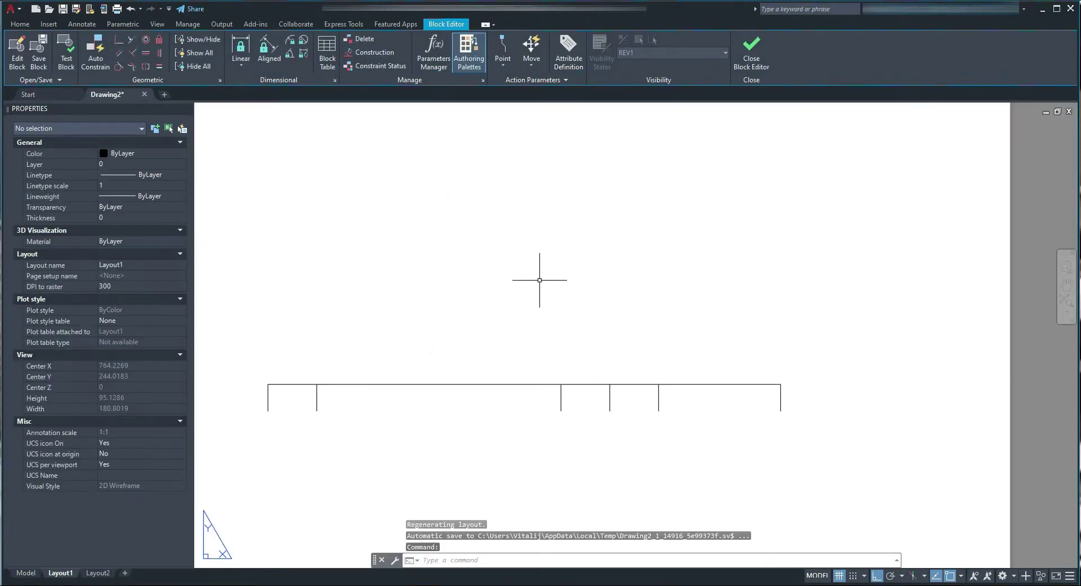
left_click(587, 406)
left_click(500, 267)
middle_click_drag(498, 402, 518, 403)
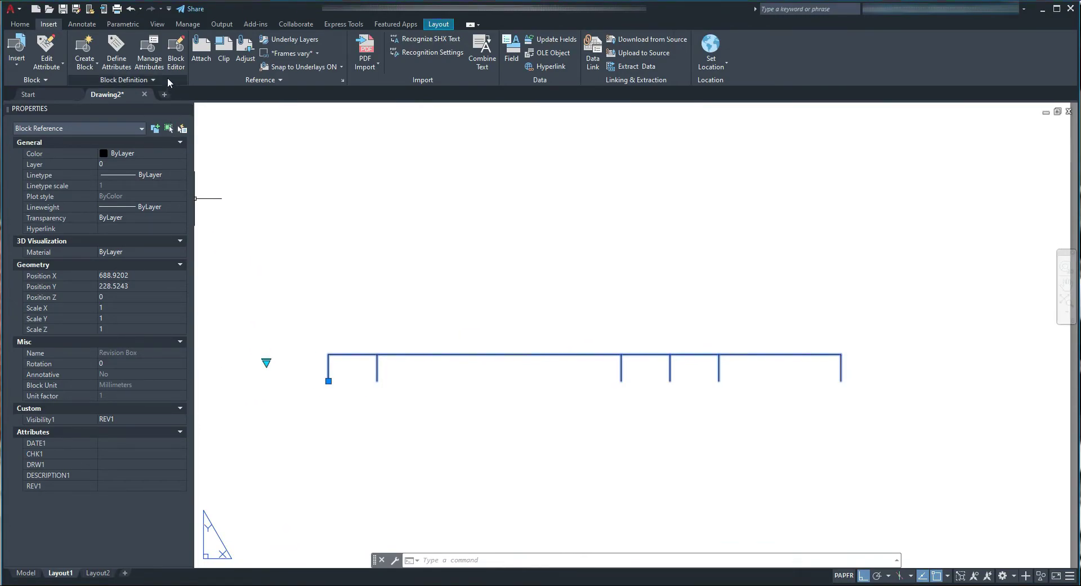
Open Revision Box in the Block Editor and move the Visibility1 parameter straight up by almost one row height
left_click(176, 52)
left_click(524, 374)
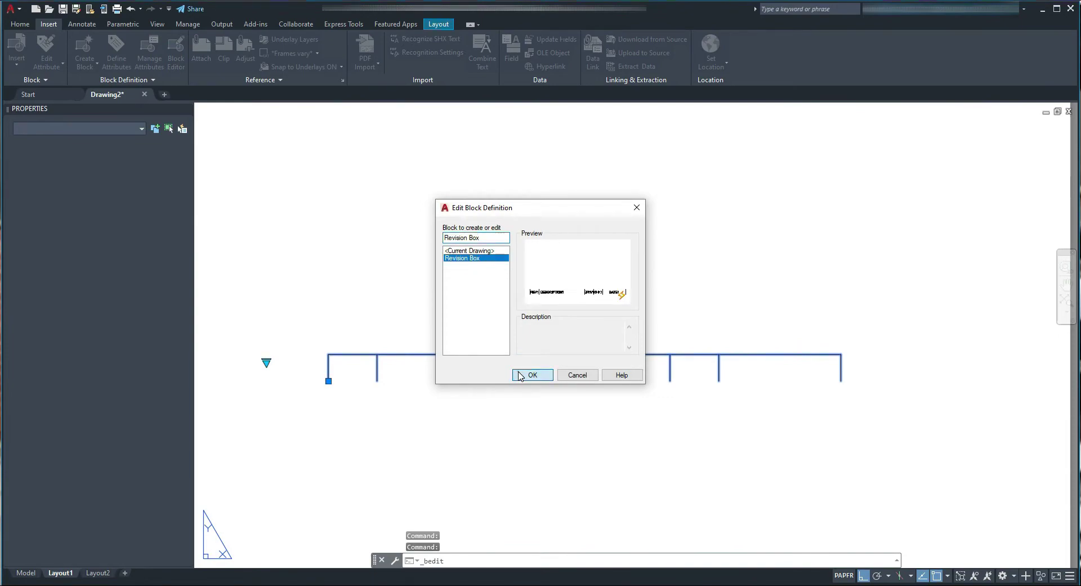
left_click(290, 409)
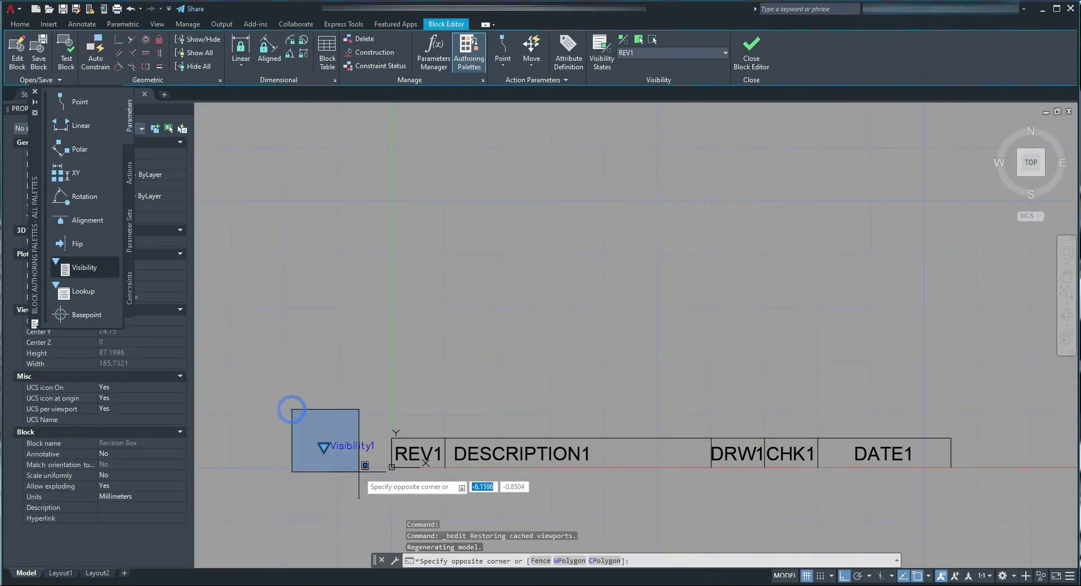
left_click(378, 470)
type("M")
key("Return")
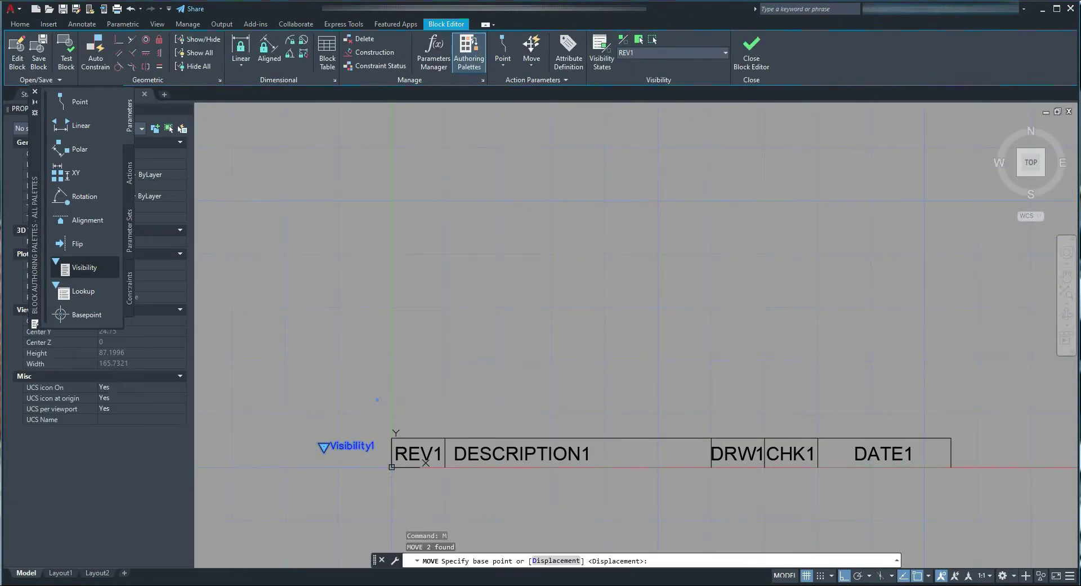
left_click(377, 399)
left_click(379, 372)
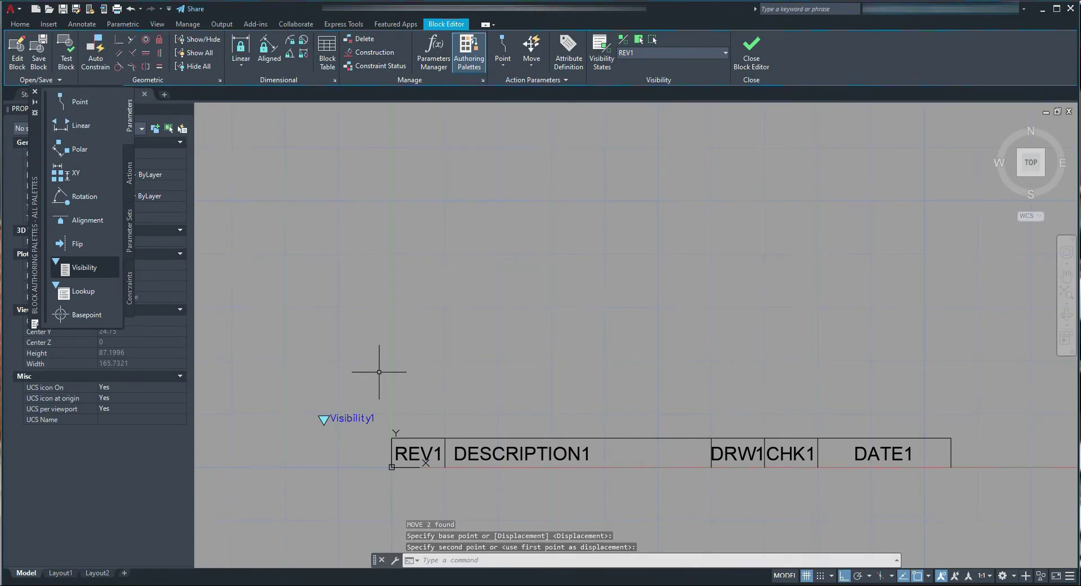
Close the Block Editor saving the changes to Revision Box, and check the visibility grip's position on the block in Layout1
left_click(753, 56)
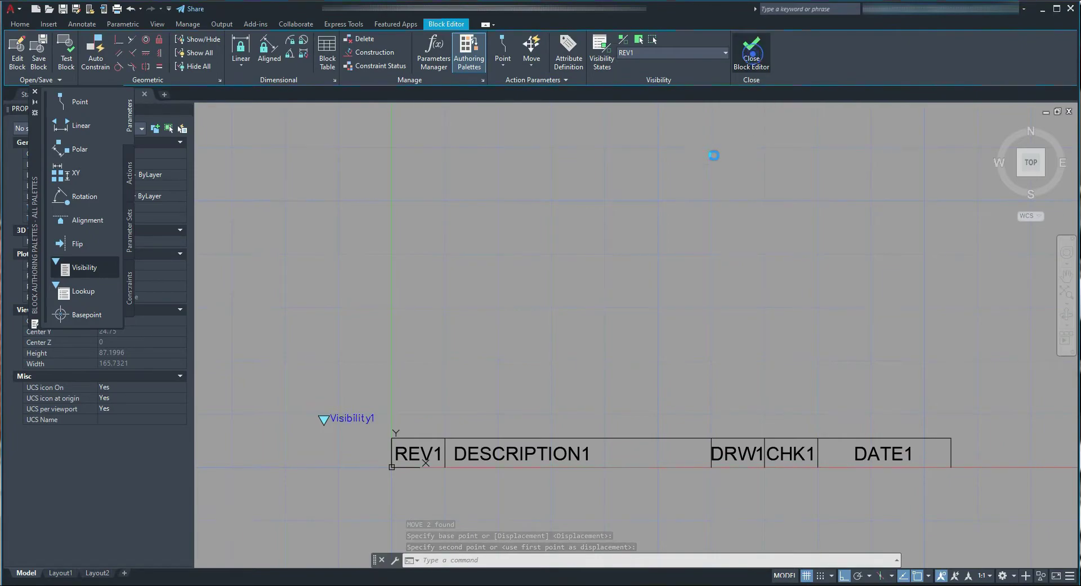
left_click(539, 285)
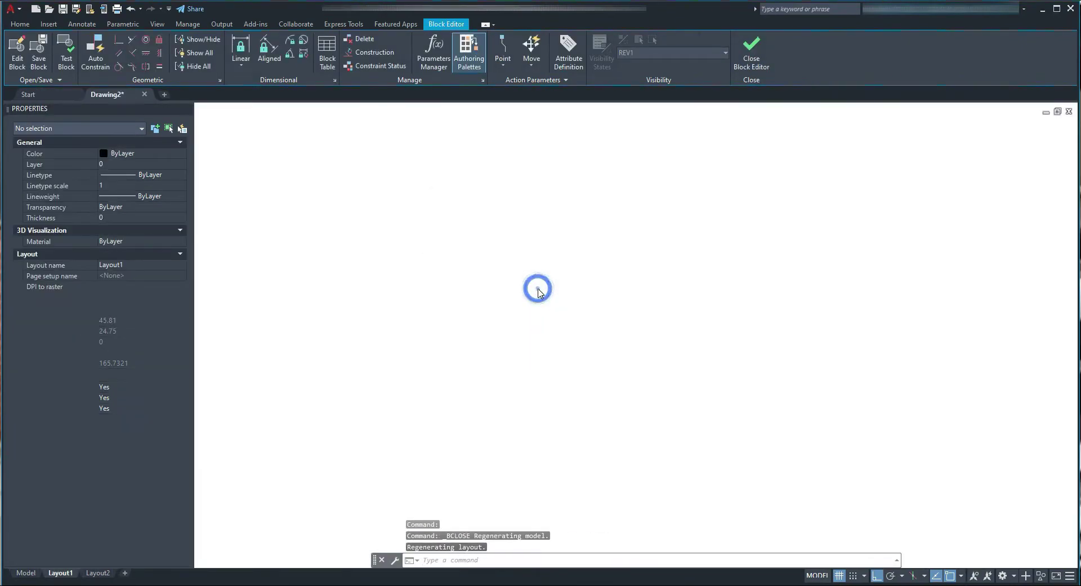
left_click(401, 424)
left_click(387, 345)
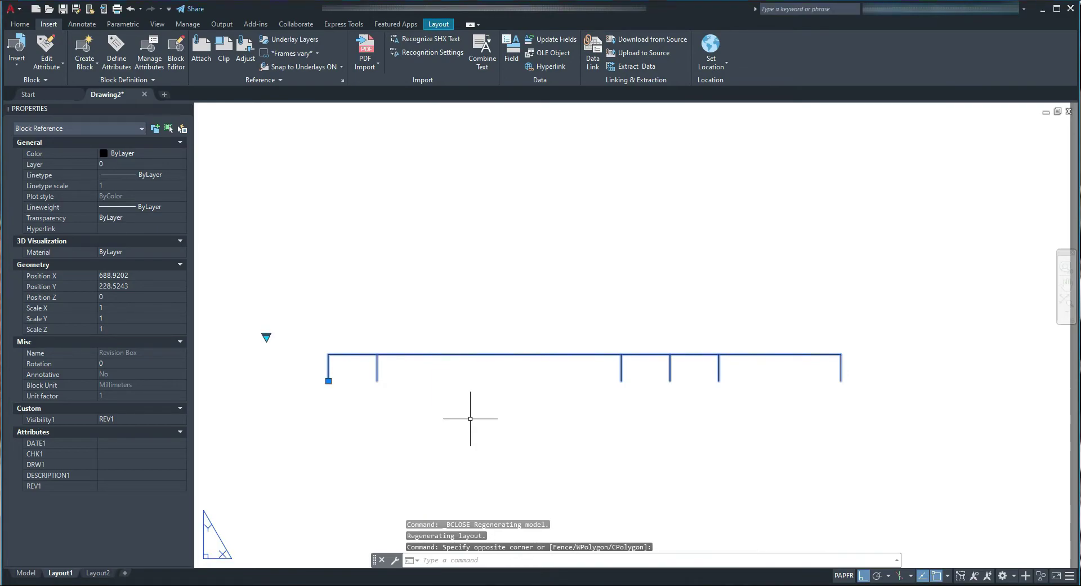
key("Escape")
key("Escape")
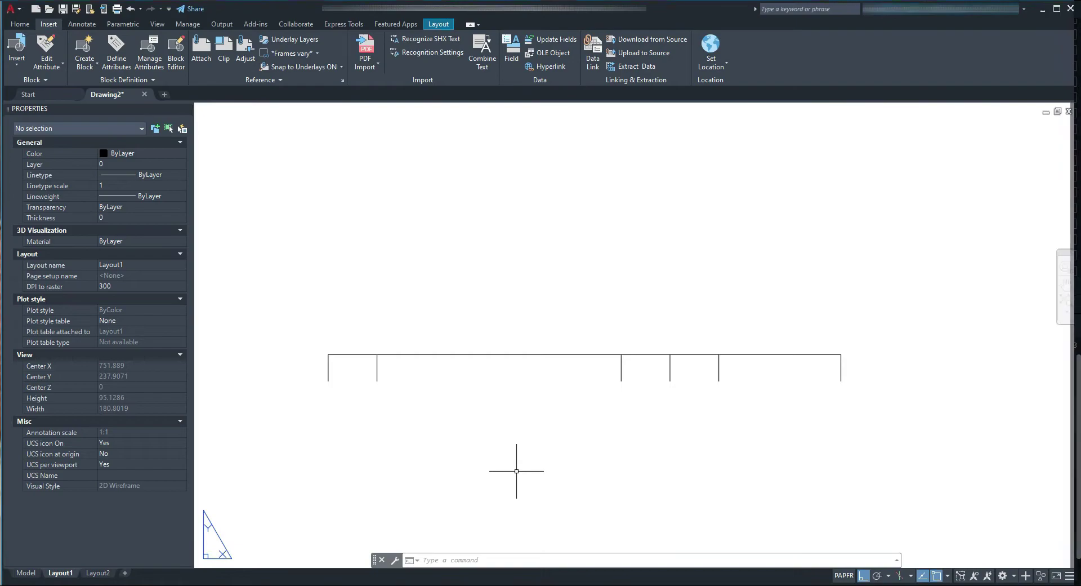
Select the revision block in Layout1 and choose the visibility state REV1 for it
left_click(500, 440)
left_click(429, 321)
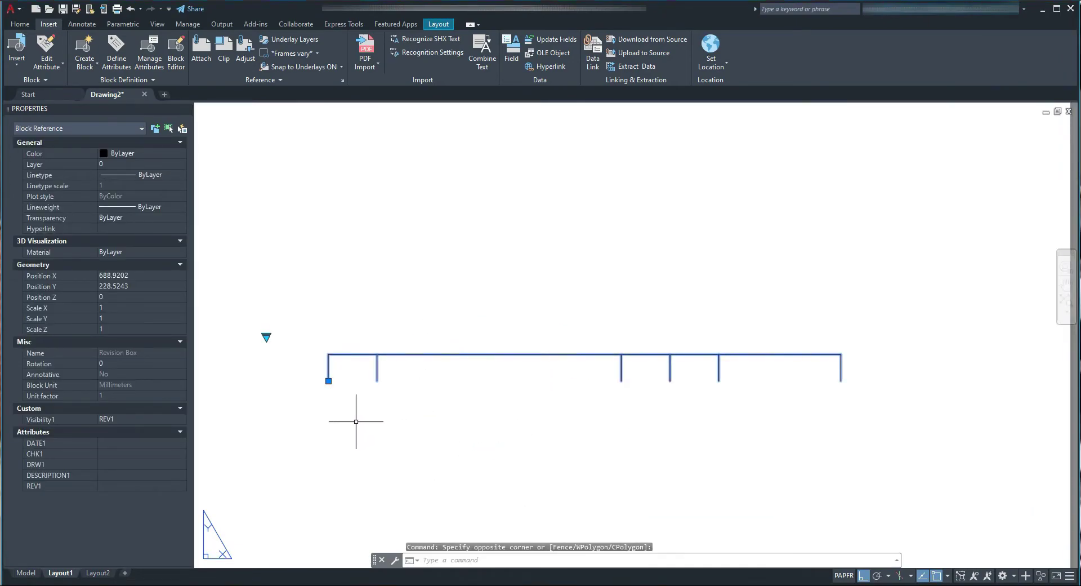
left_click(267, 338)
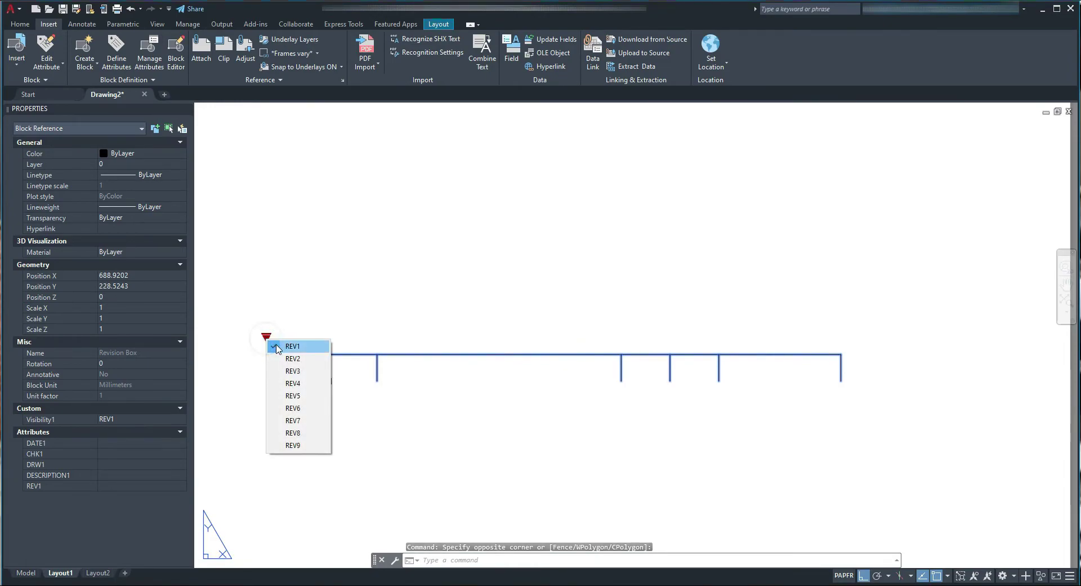
left_click(277, 345)
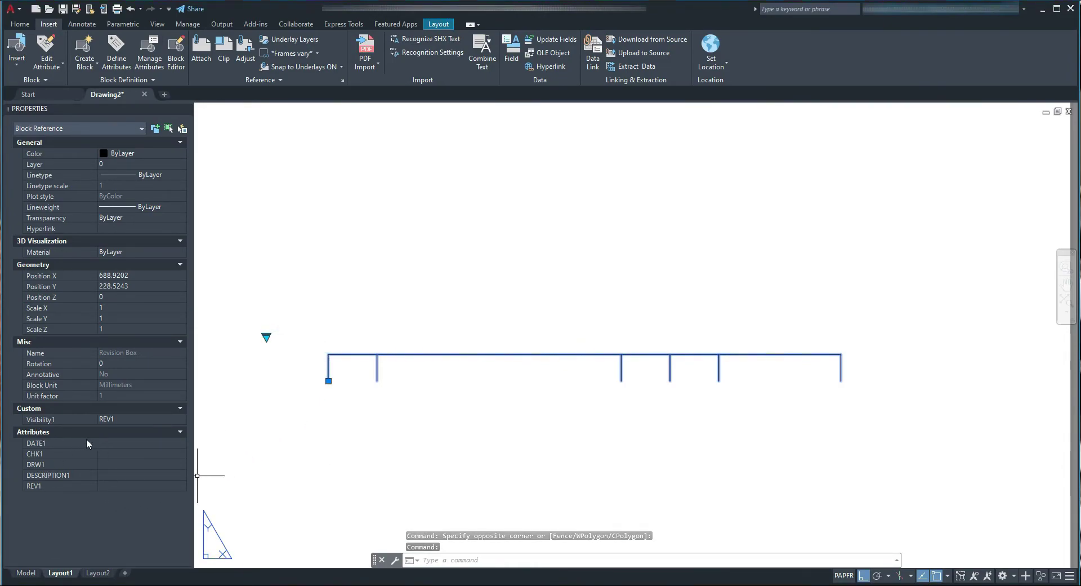
Fill in the block's attributes: REV1 1, DESCRIPTION1 FOR TENDER, DRW1 VM, CHK1 PW and DATE1 30.05.2021
left_click(121, 485)
type("1")
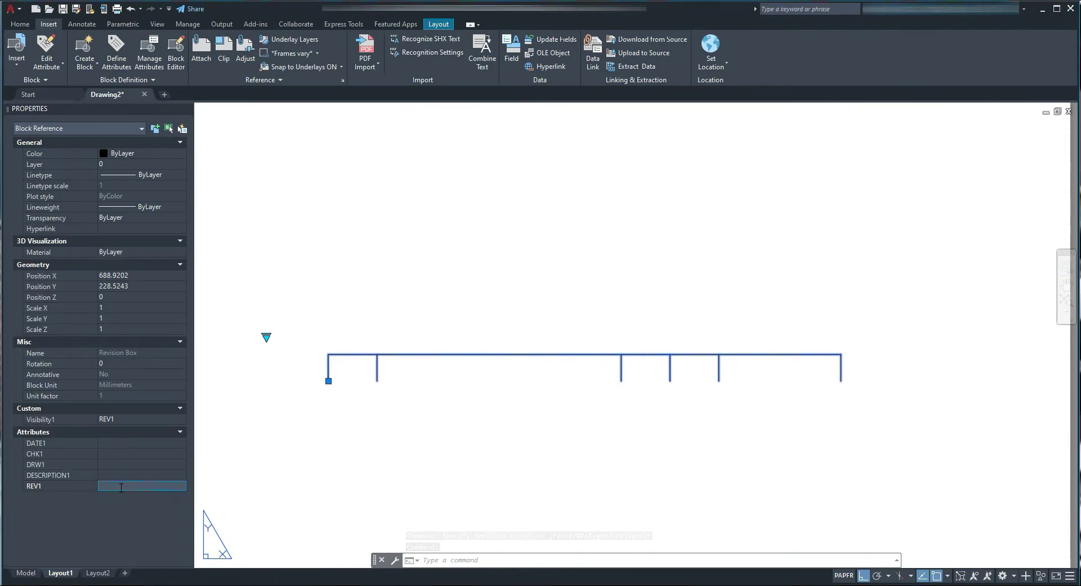
left_click(112, 476)
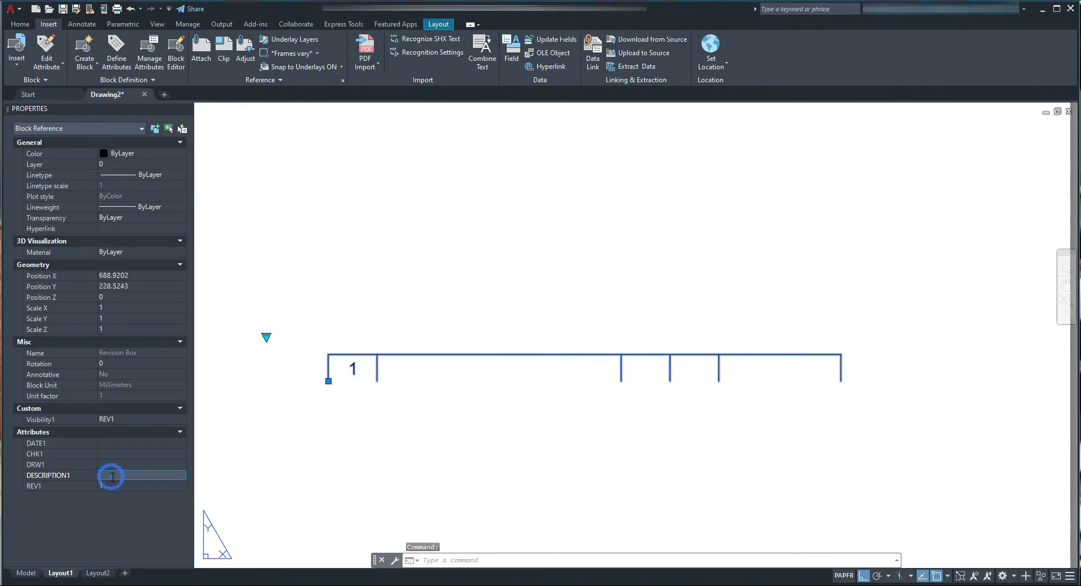
type("FOR TENDER")
left_click(113, 463)
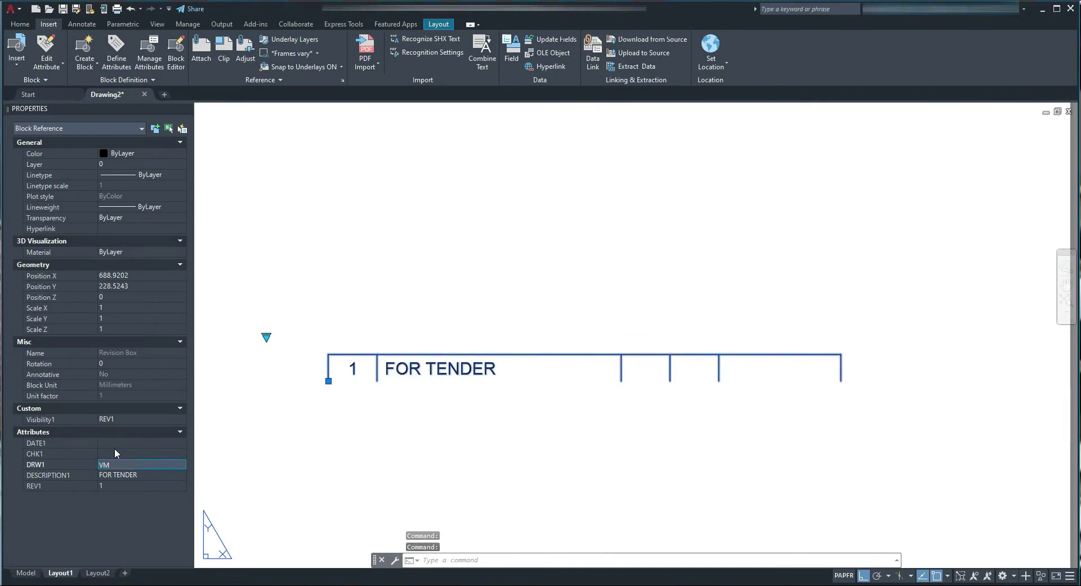
left_click(116, 452)
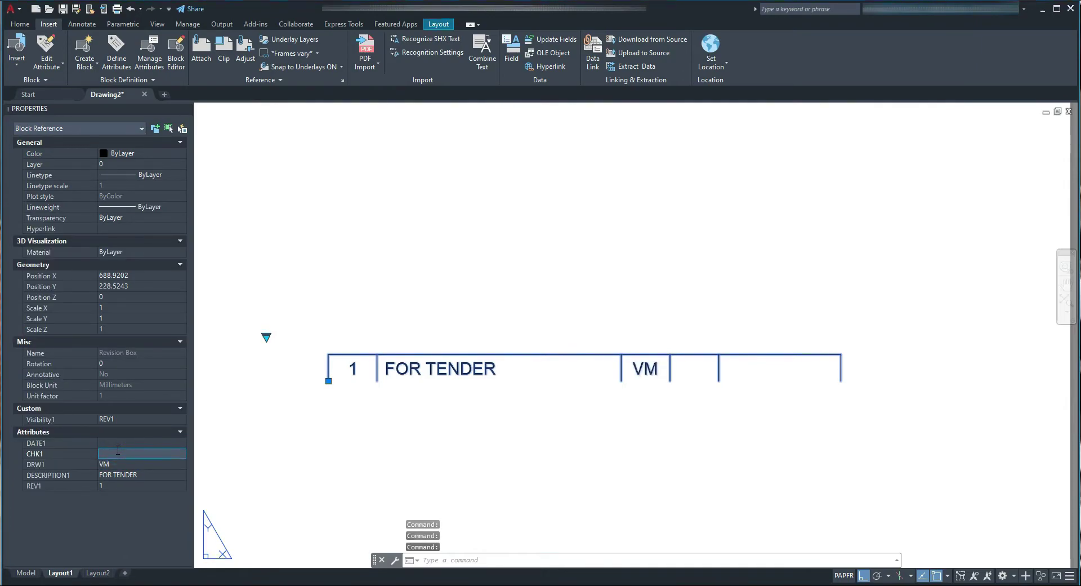
left_click(123, 442)
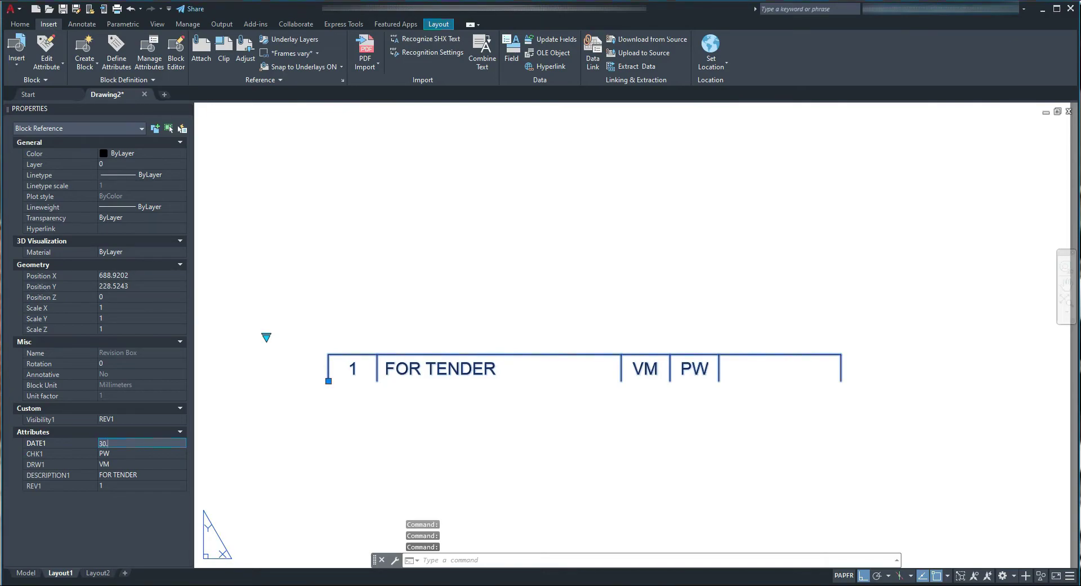
type("30.05.2021")
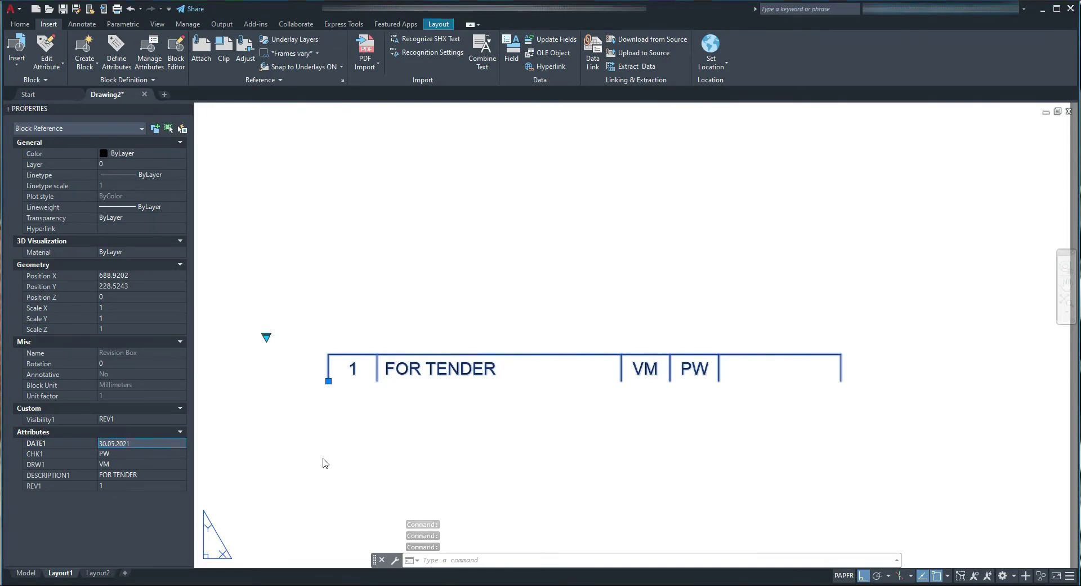
left_click(323, 459)
key("Escape")
key("Escape")
Select the revision block again and switch its visibility state to REV2
left_click(343, 430)
left_click(296, 357)
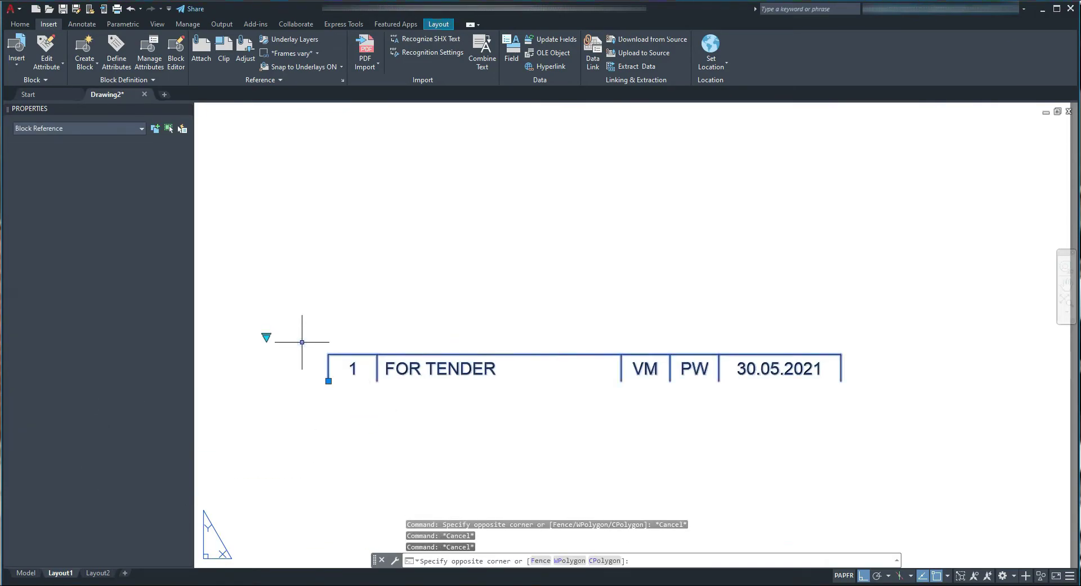
left_click(266, 337)
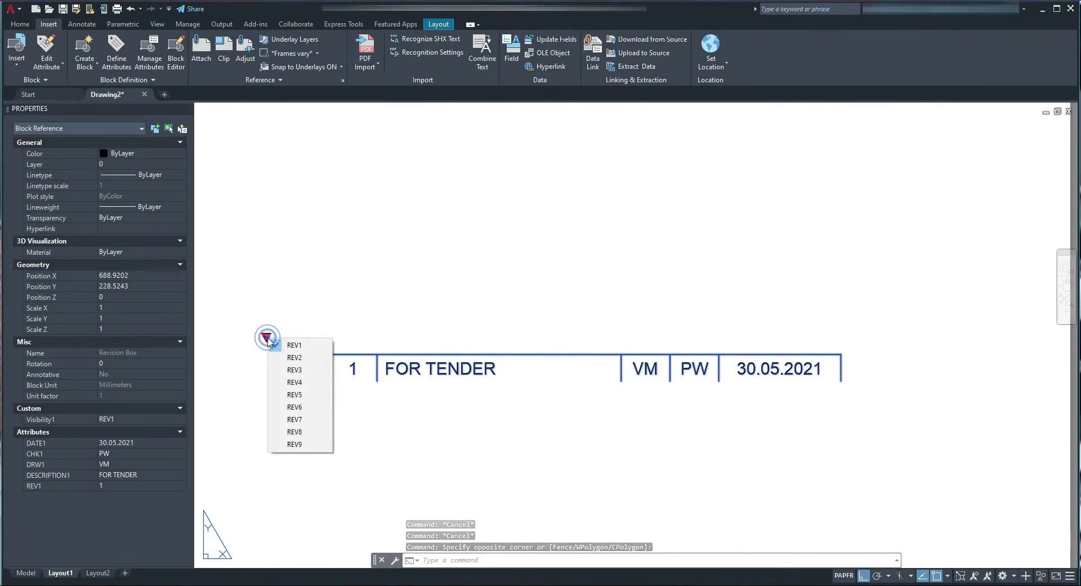
left_click(282, 361)
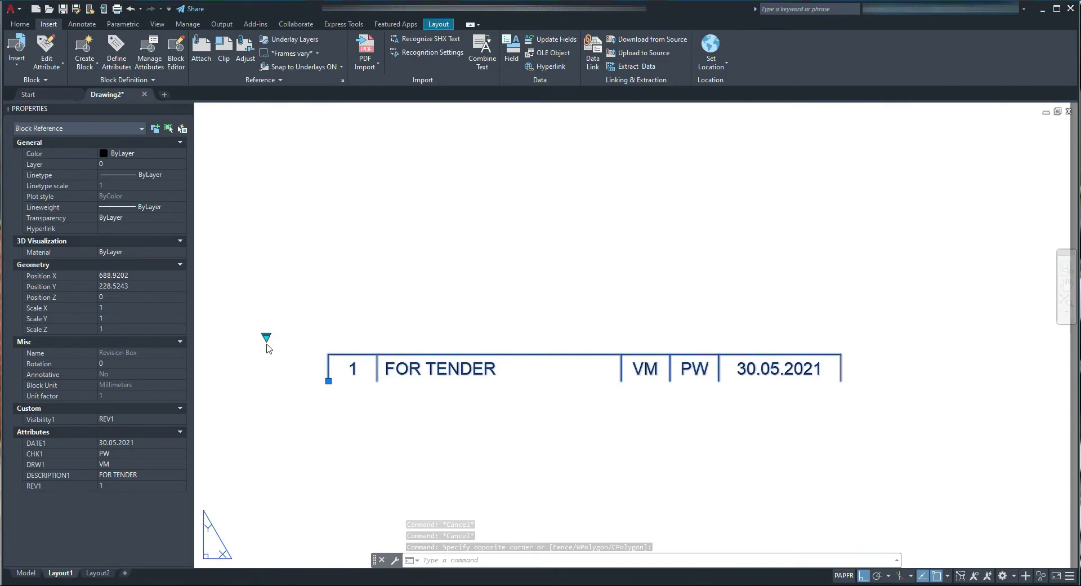
left_click(267, 337)
left_click(283, 366)
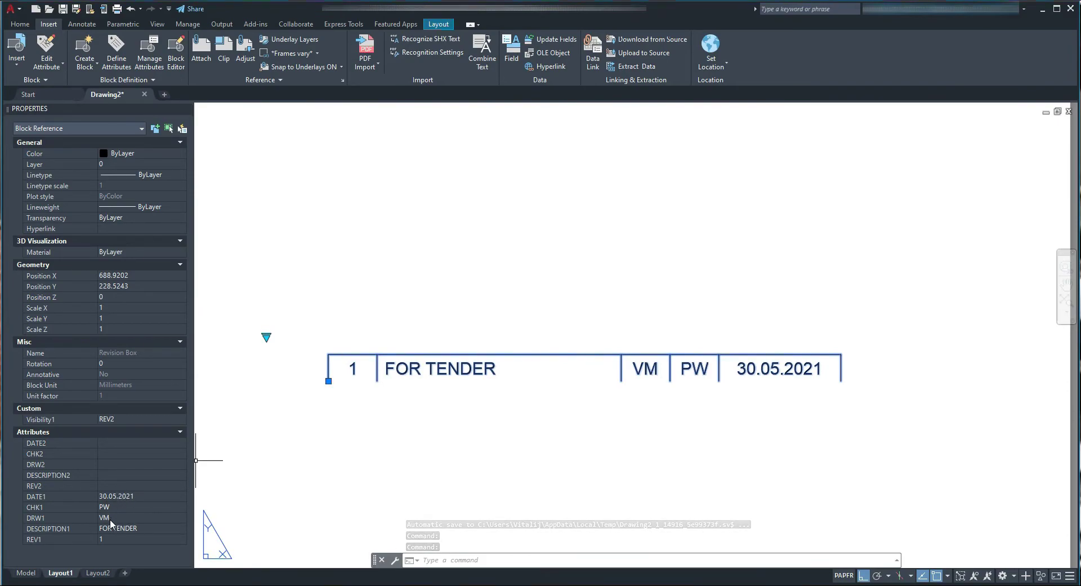
Fill in the second revision row: REV2 2, DESCRIPTION2 FOR TENDER, DRW2 VM, CHK2 PW and DATE2 30.05.2021, and deselect the block
left_click(118, 485)
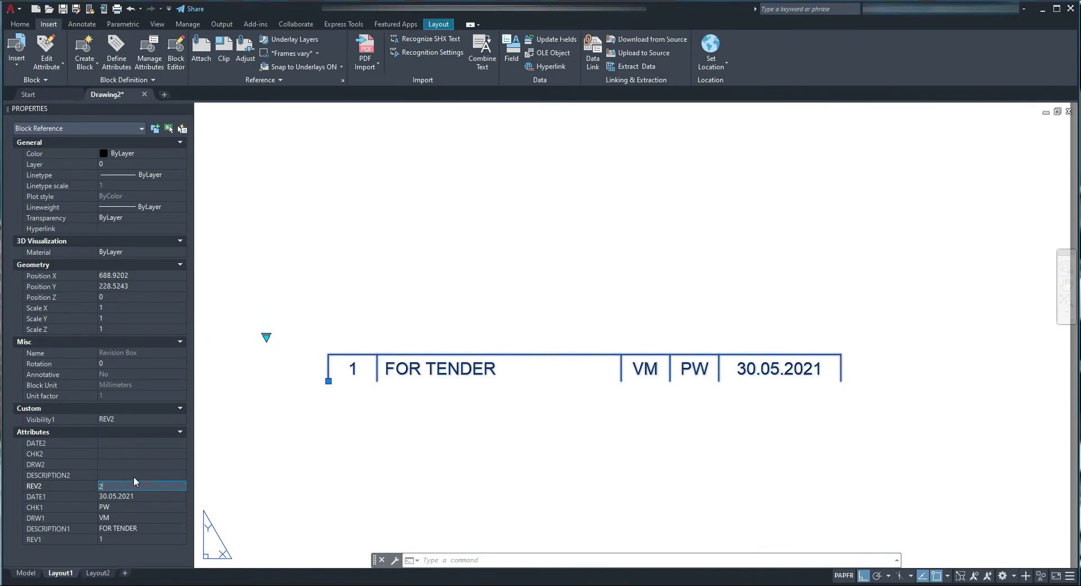
left_click(135, 475)
type("FOR TENDER")
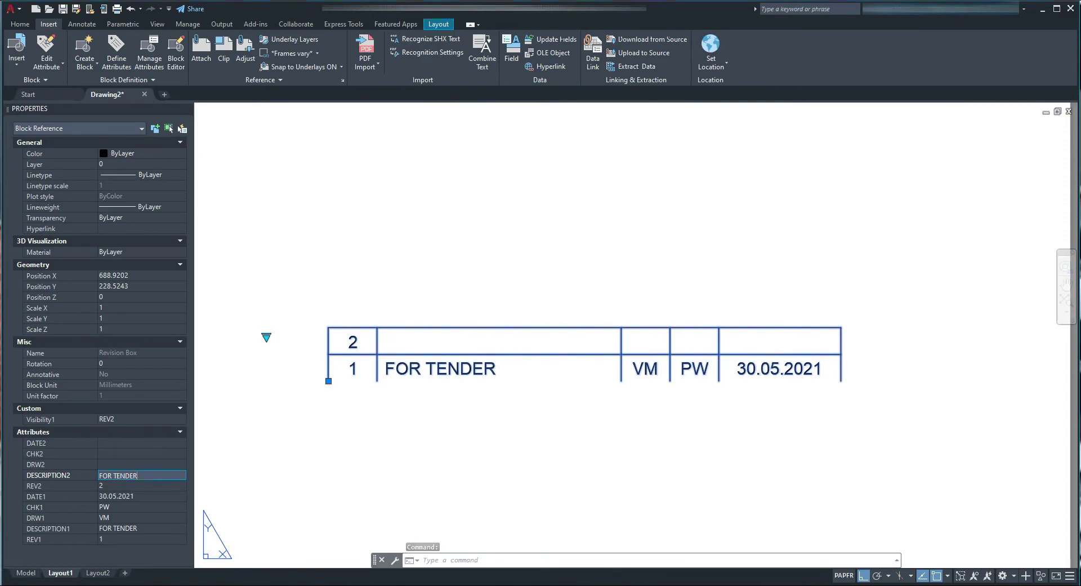
left_click(144, 465)
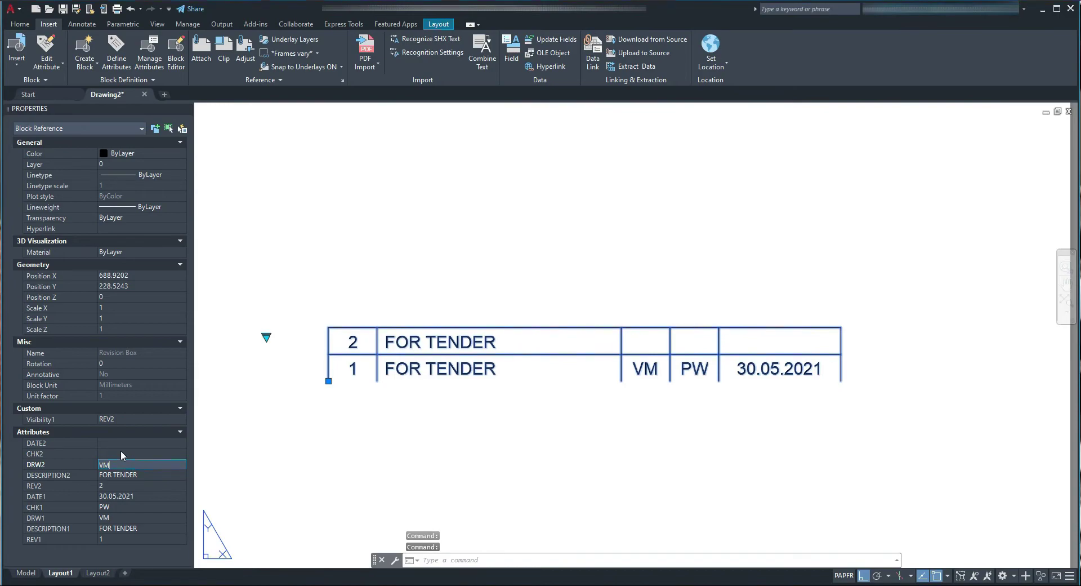
left_click(120, 453)
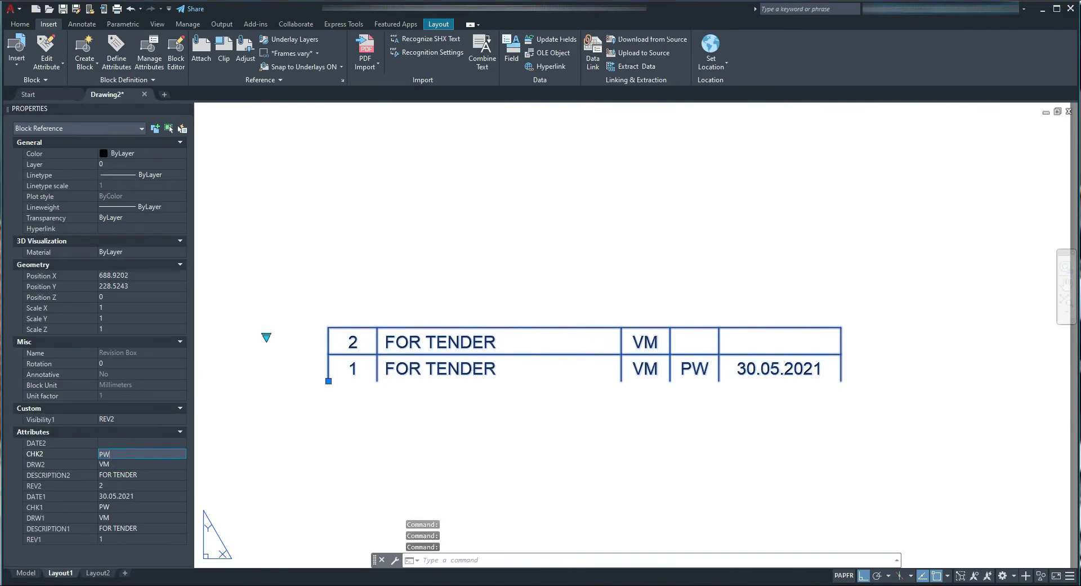
left_click(121, 441)
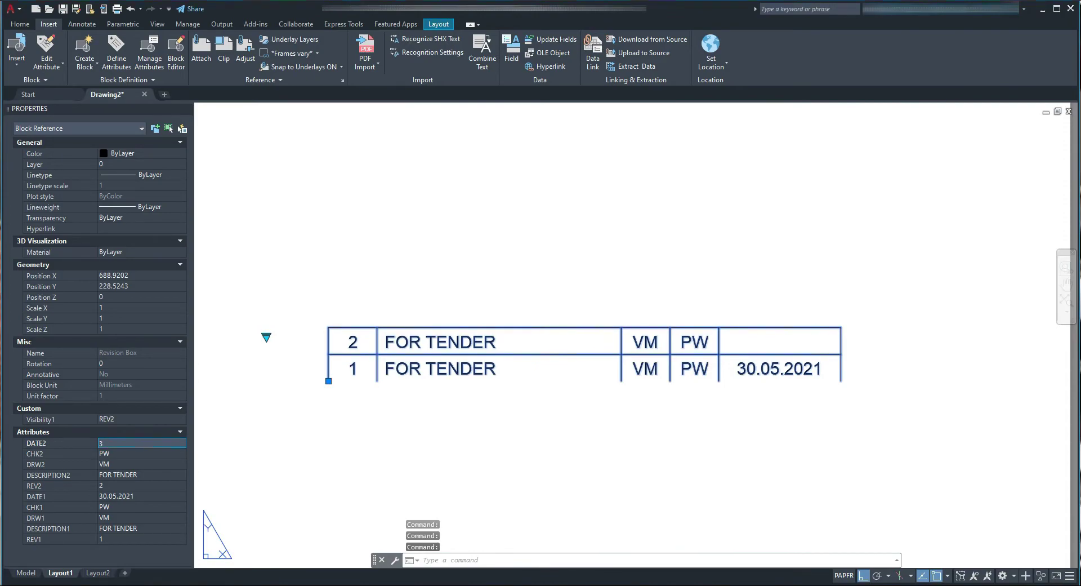
type("30.05.202")
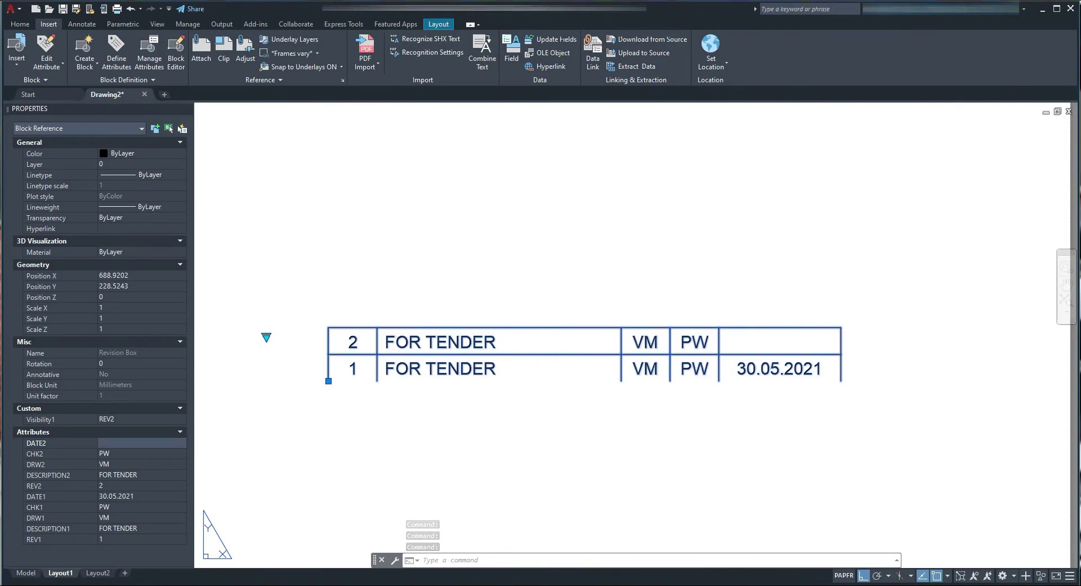
left_click(307, 453)
key("Escape")
key("Escape")
key("Escape")
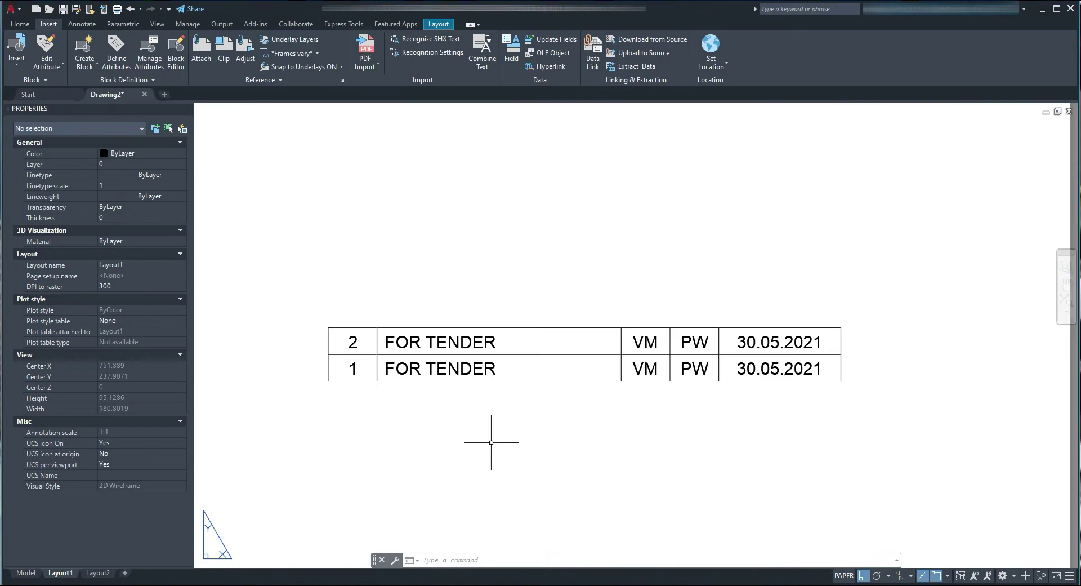
Select the revision block and switch its visibility state back to REV1
left_click_drag(459, 424, 372, 356)
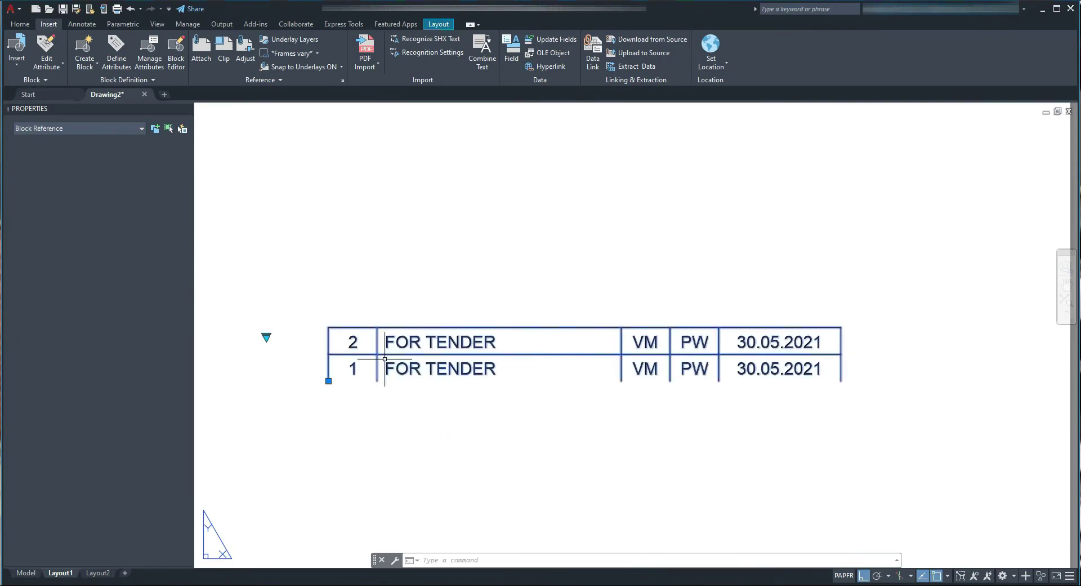
left_click(267, 336)
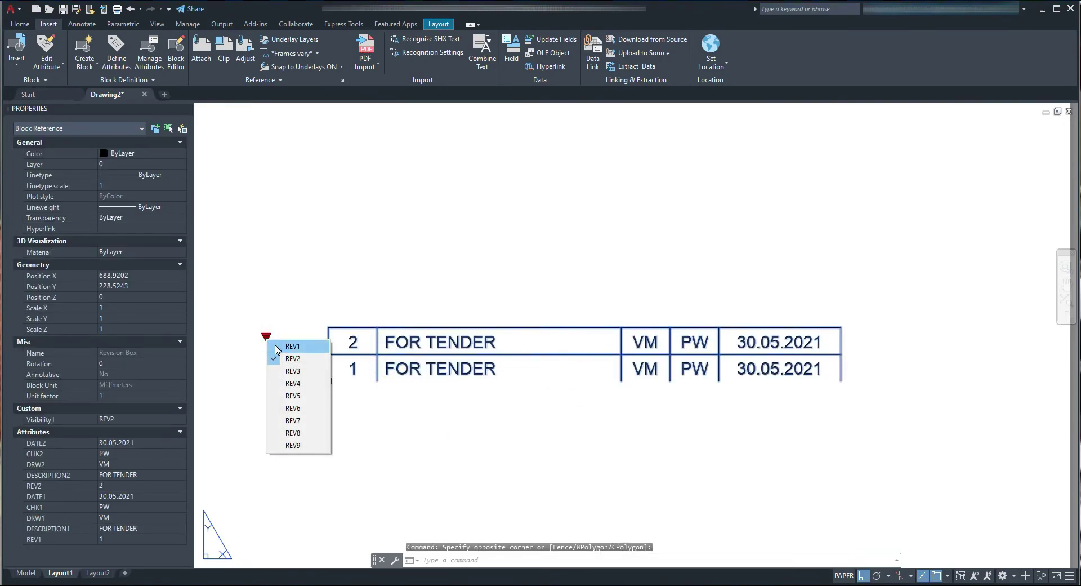
left_click(293, 347)
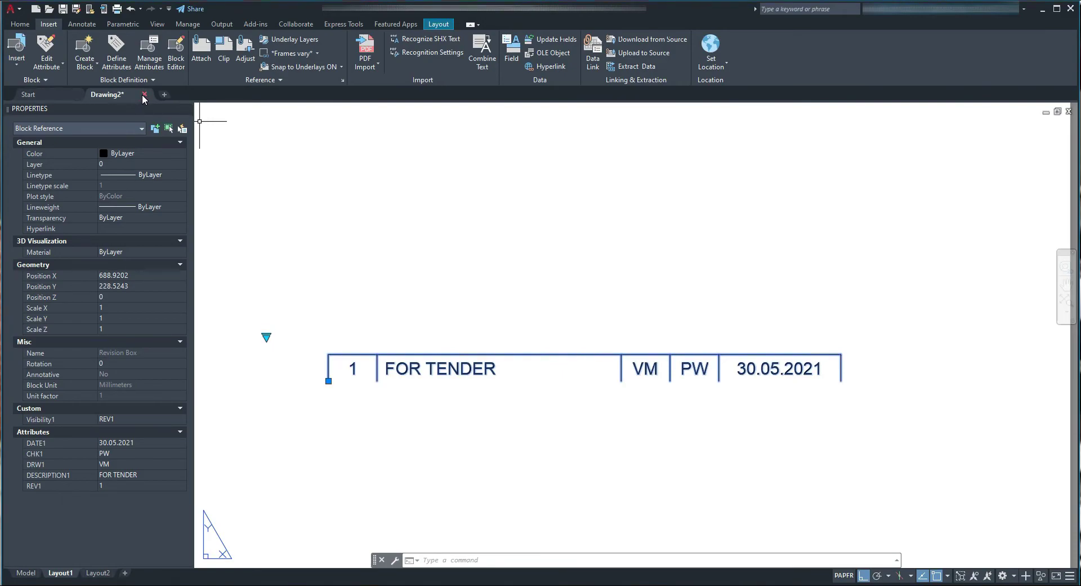
Open the Block Attribute Manager for Revision Box and move the REV1 attribute up so it sits directly above DATE1
left_click(152, 59)
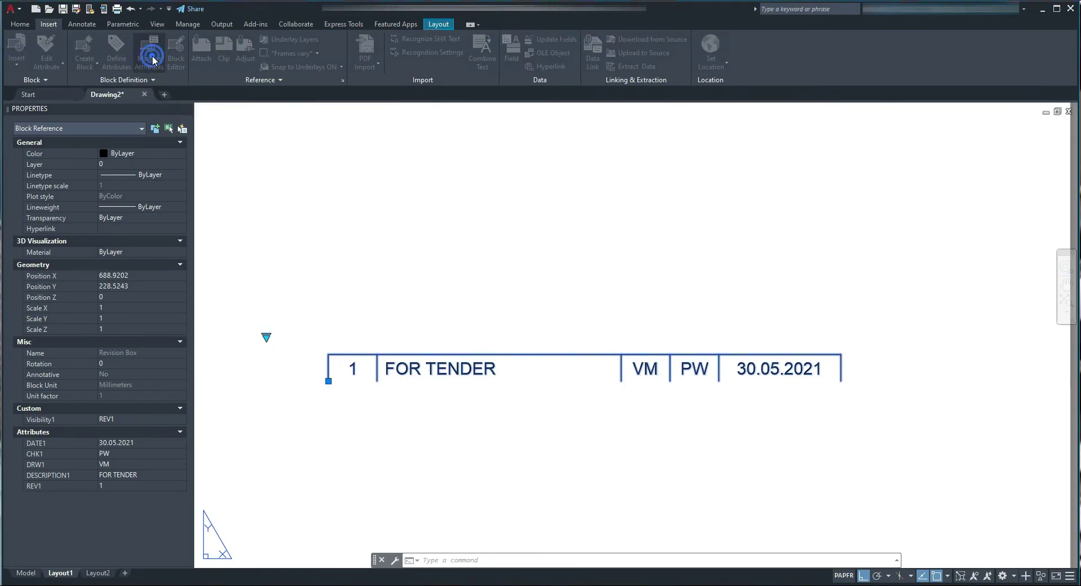
left_click(445, 101)
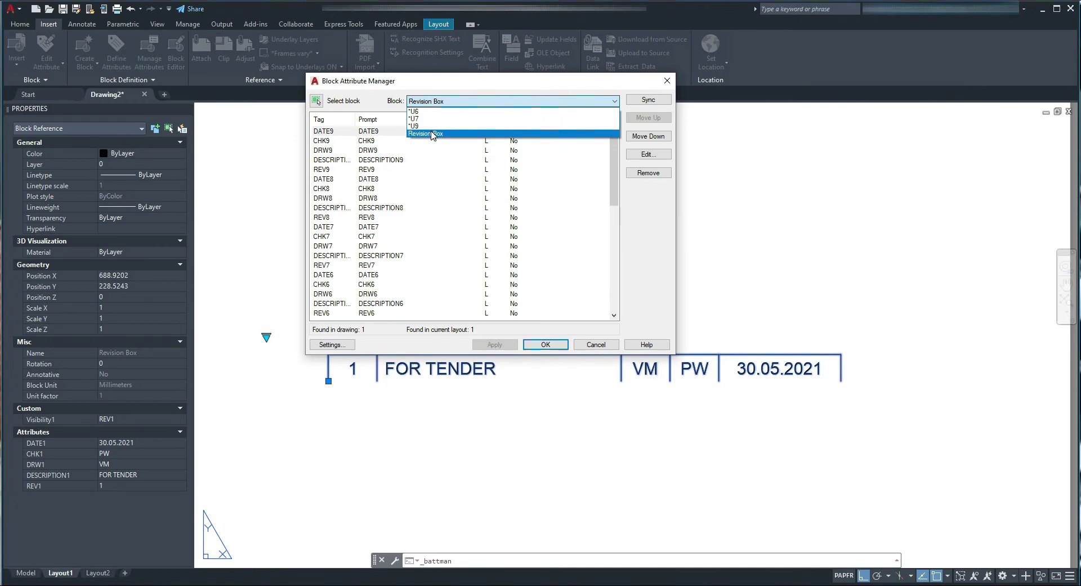
left_click(433, 135)
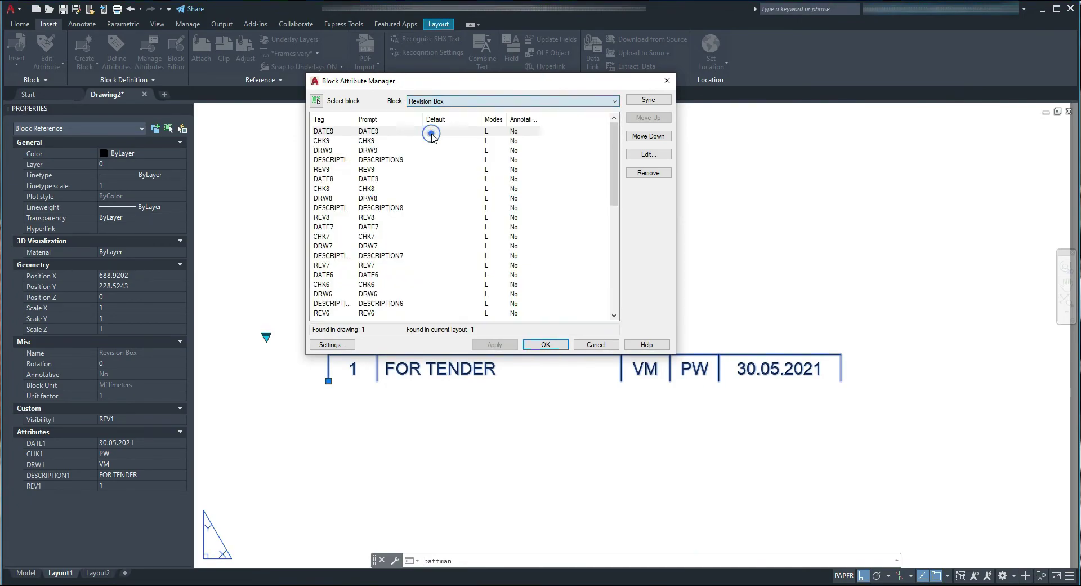
scroll(450, 180, "down", 8)
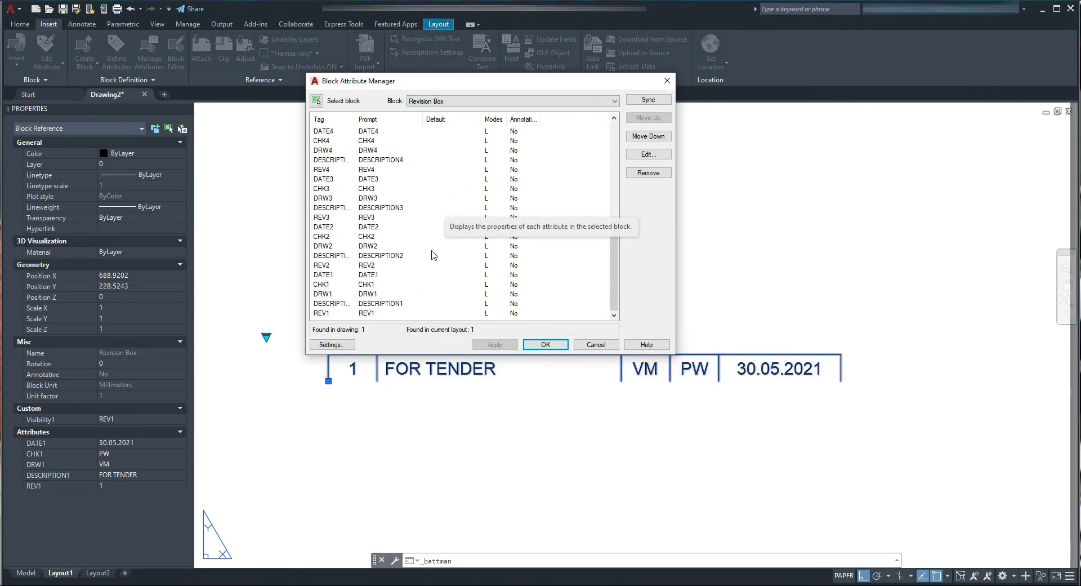
left_click(323, 313)
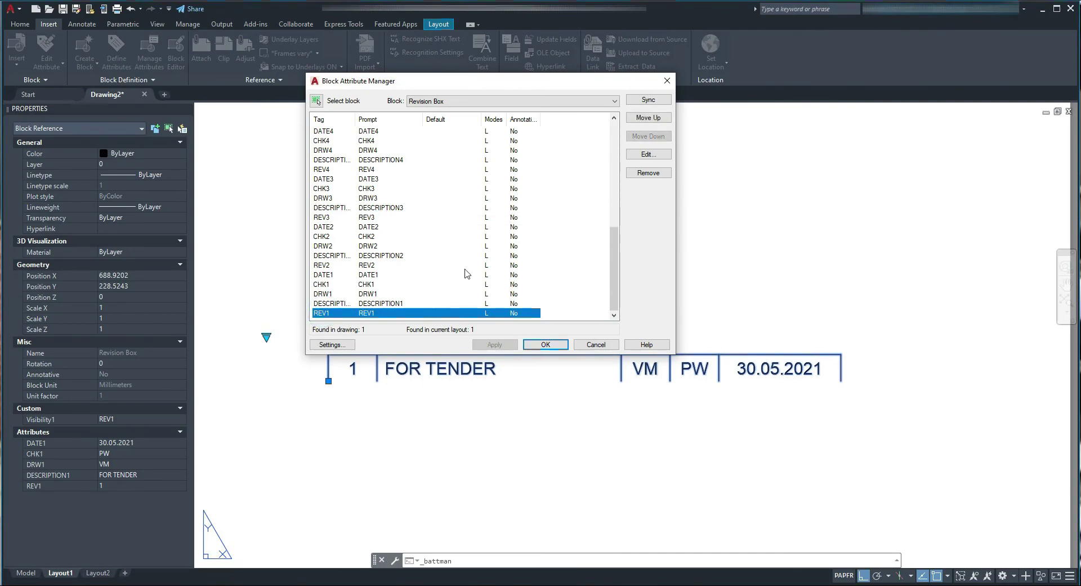
left_click(644, 118)
left_click(643, 118)
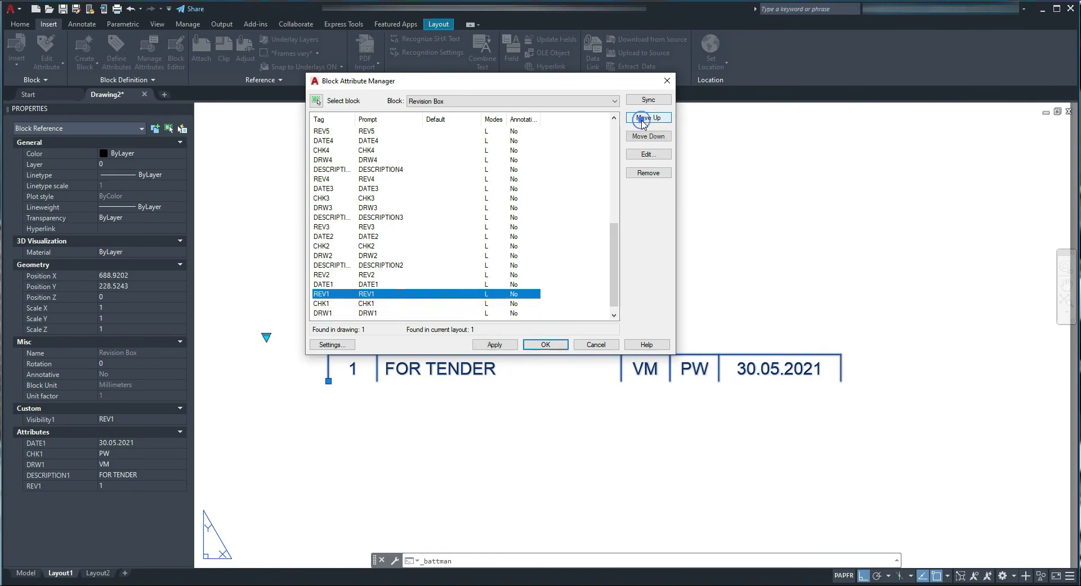
left_click(643, 118)
left_click(644, 120)
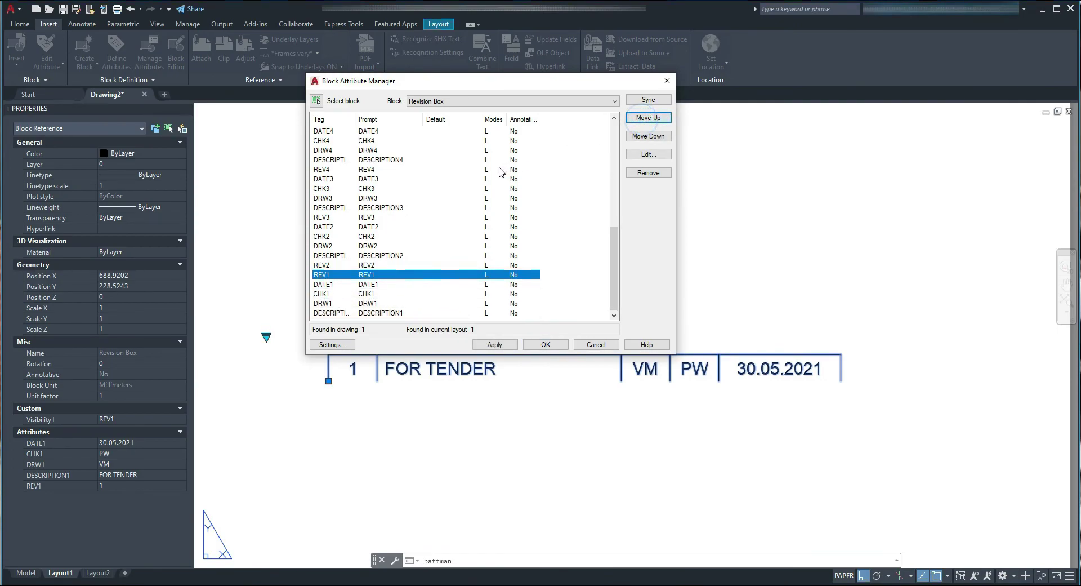
Move the DESCRIPTION1 attribute up to directly below REV1
left_click(338, 313)
left_click(643, 118)
left_click(644, 119)
left_click(644, 118)
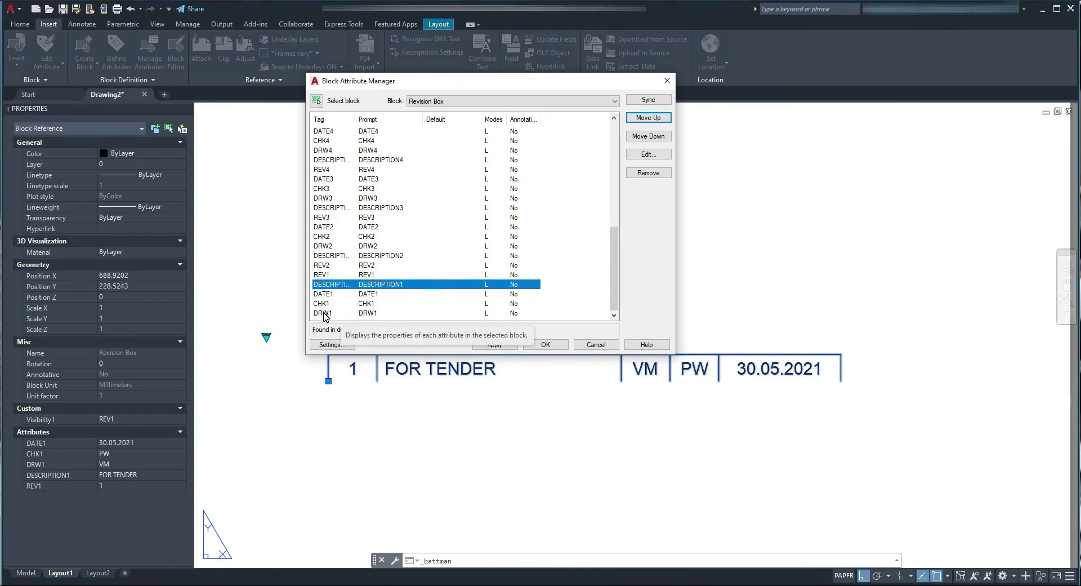
Move DRW1 up to directly below DESCRIPTION1, and CHK1 up to directly above DATE1
left_click(323, 313)
left_click(644, 118)
left_click(643, 117)
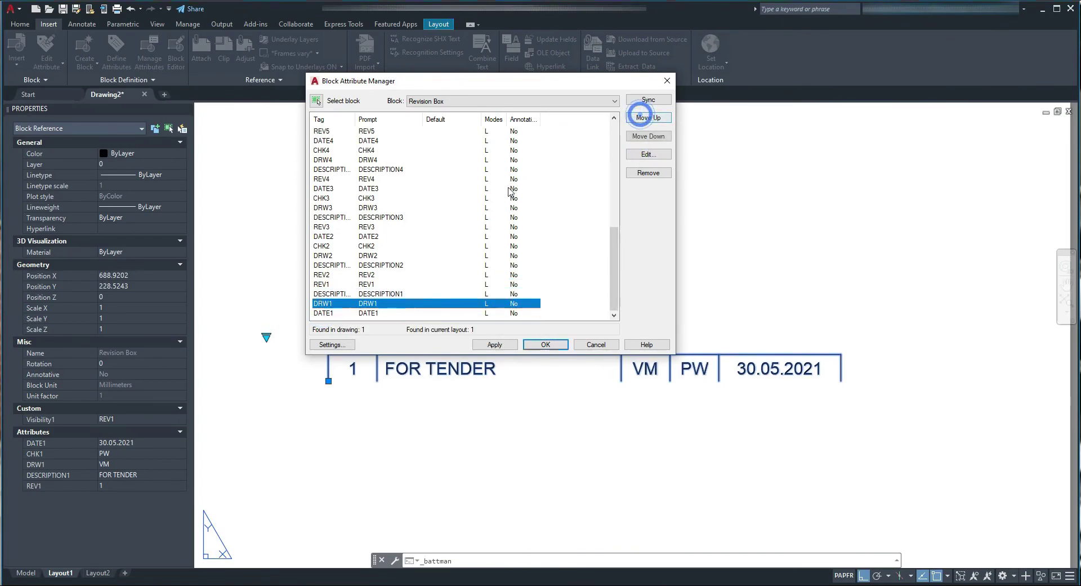
left_click(329, 317)
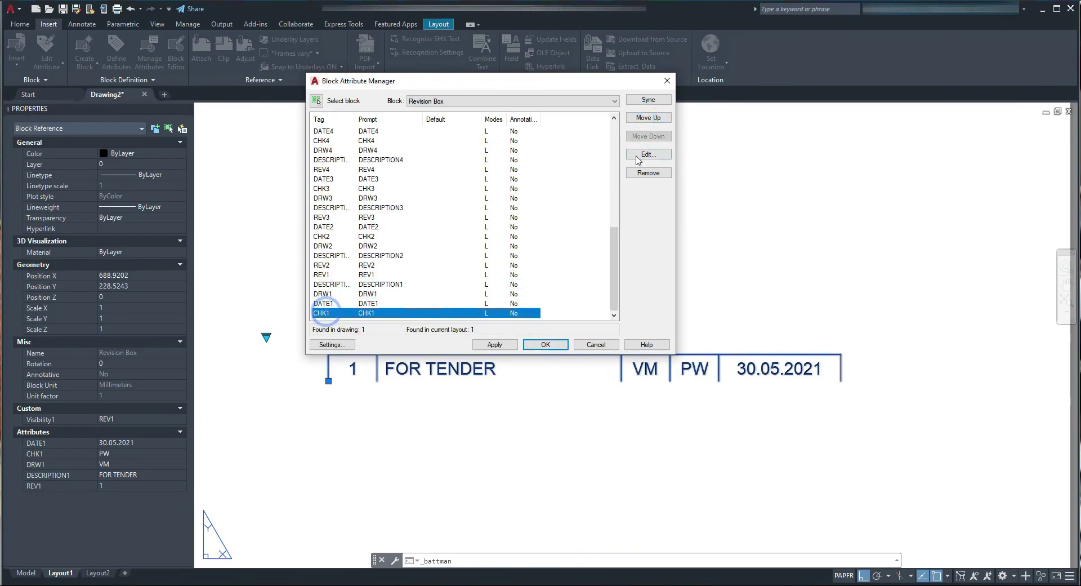
left_click(637, 120)
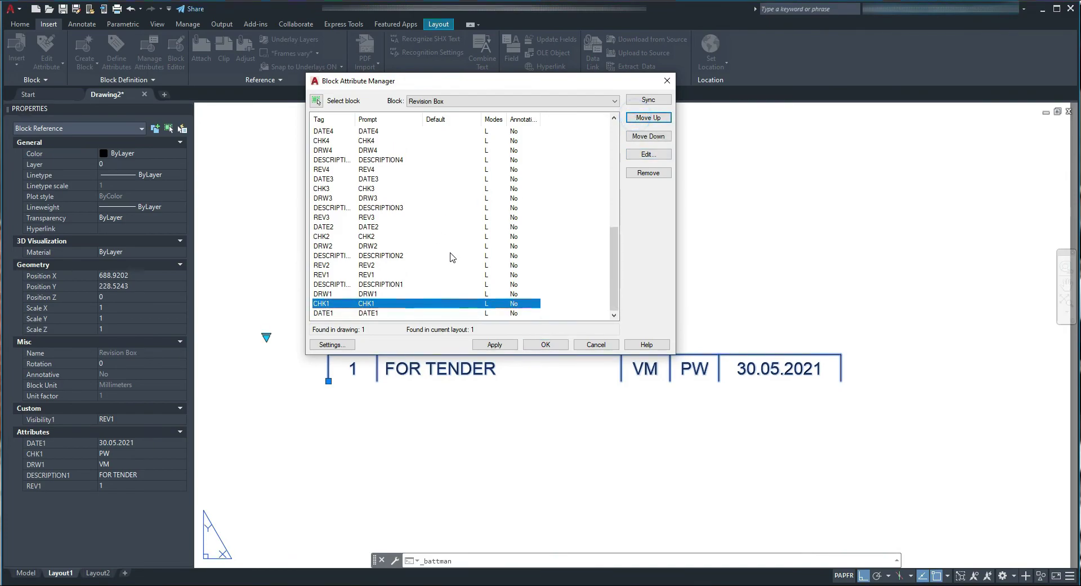
Review the first row's attribute order, accept the reordering, and select the revision block in Layout1 to check the order in its properties
left_click(331, 284)
left_click(329, 293)
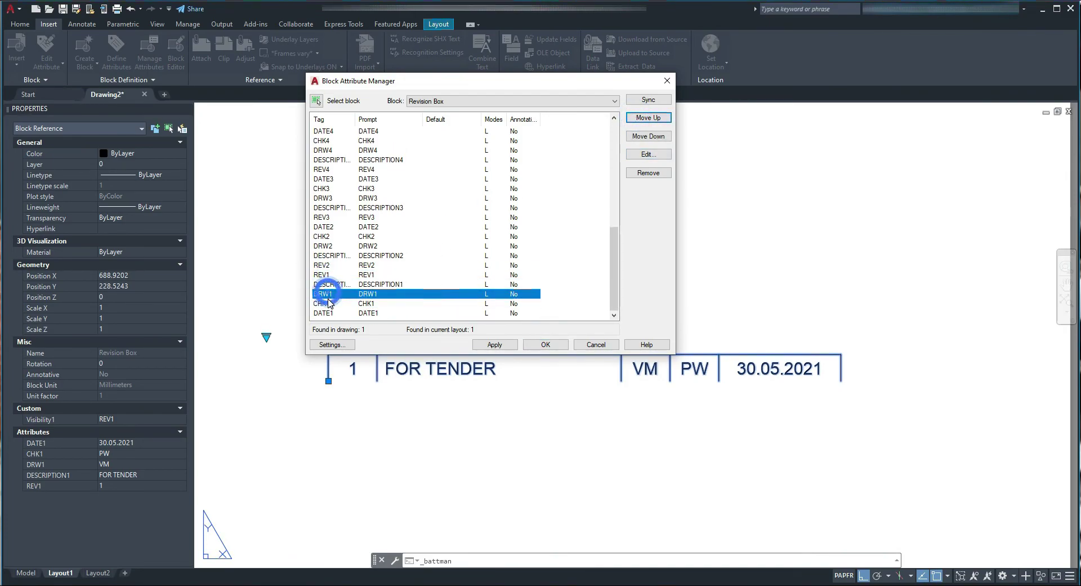
left_click(330, 303)
left_click(329, 313)
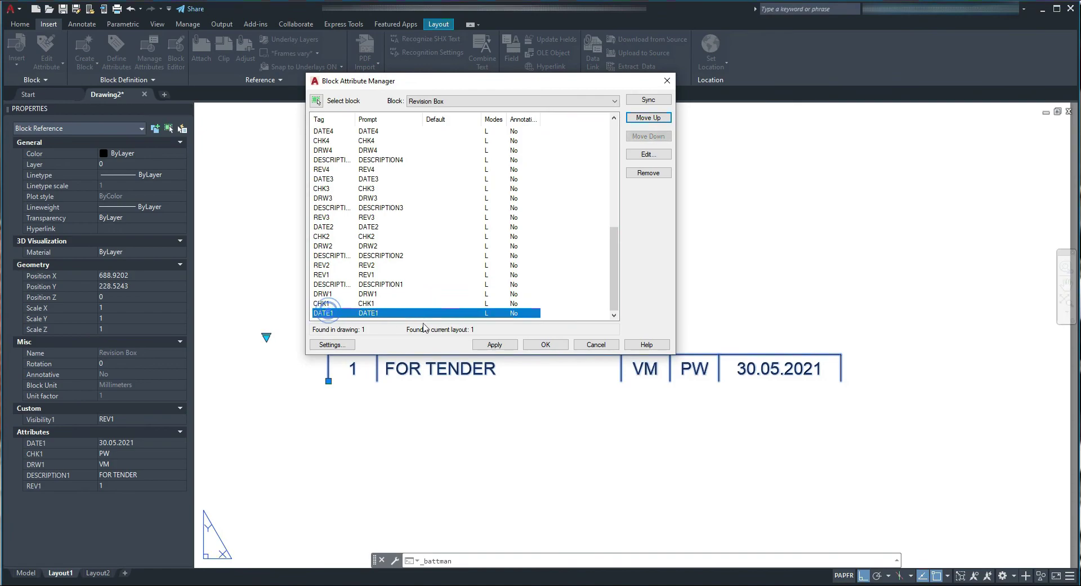
left_click(548, 346)
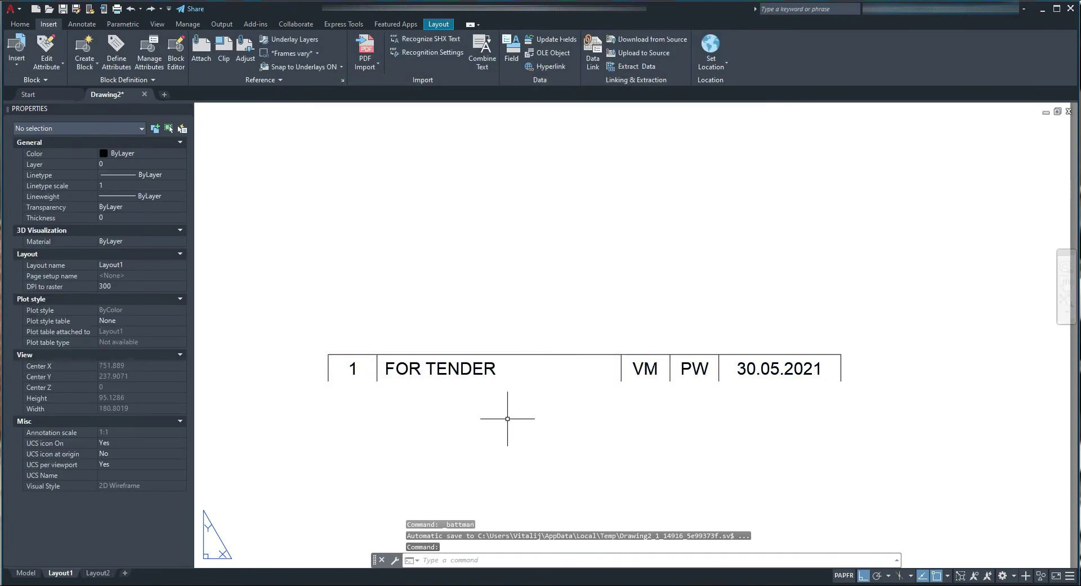
left_click(508, 421)
left_click(417, 334)
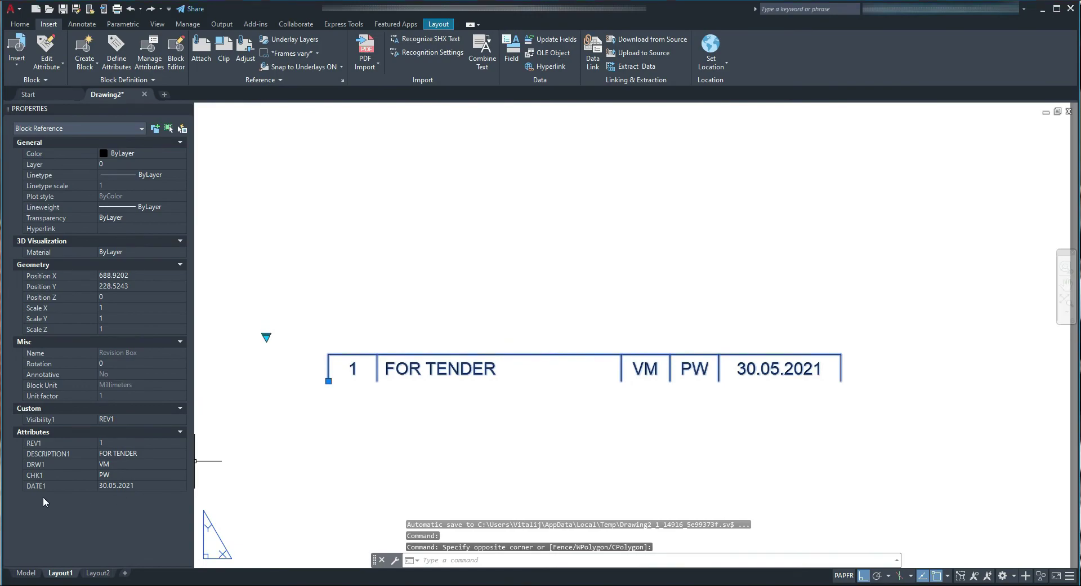